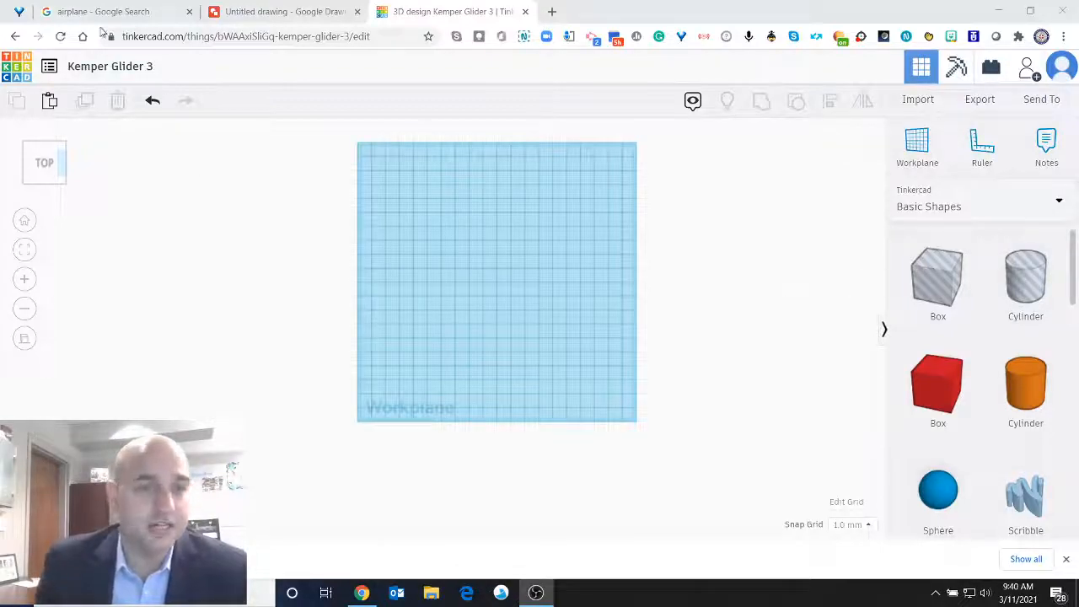
Browse the Google Images results for "airplane" for a side-view photo of a plane in flight.
click(108, 13)
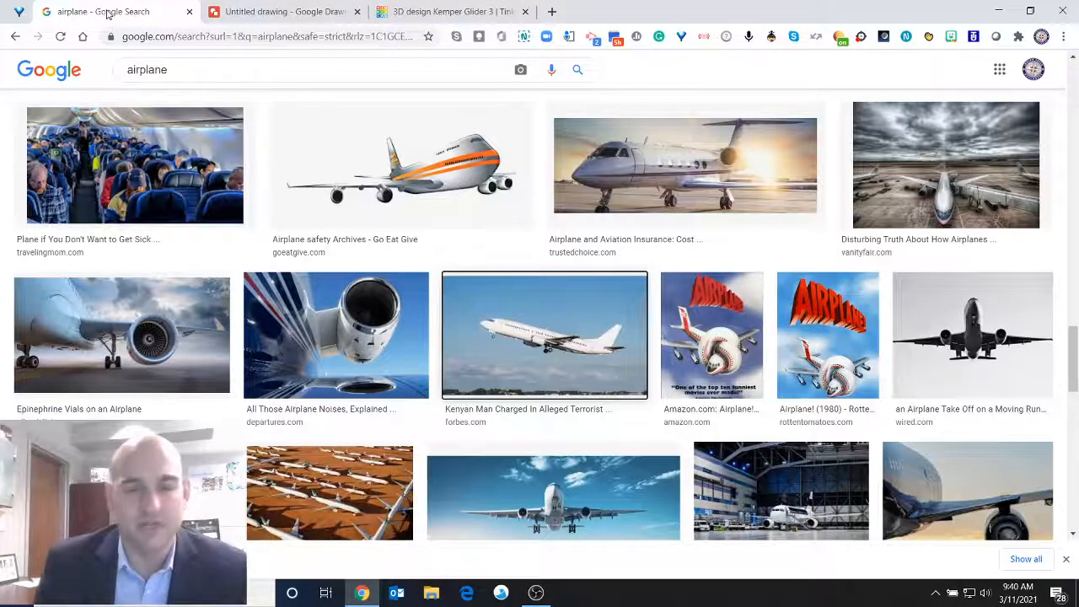
scroll(484, 212, up, 7)
scroll(486, 213, up, 10)
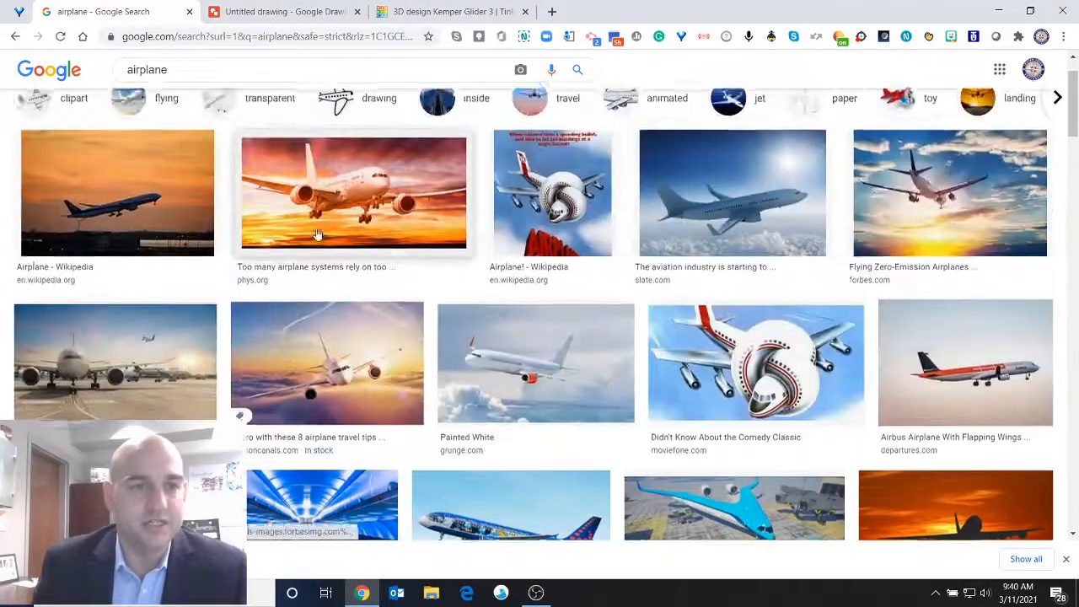
scroll(318, 235, up, 2)
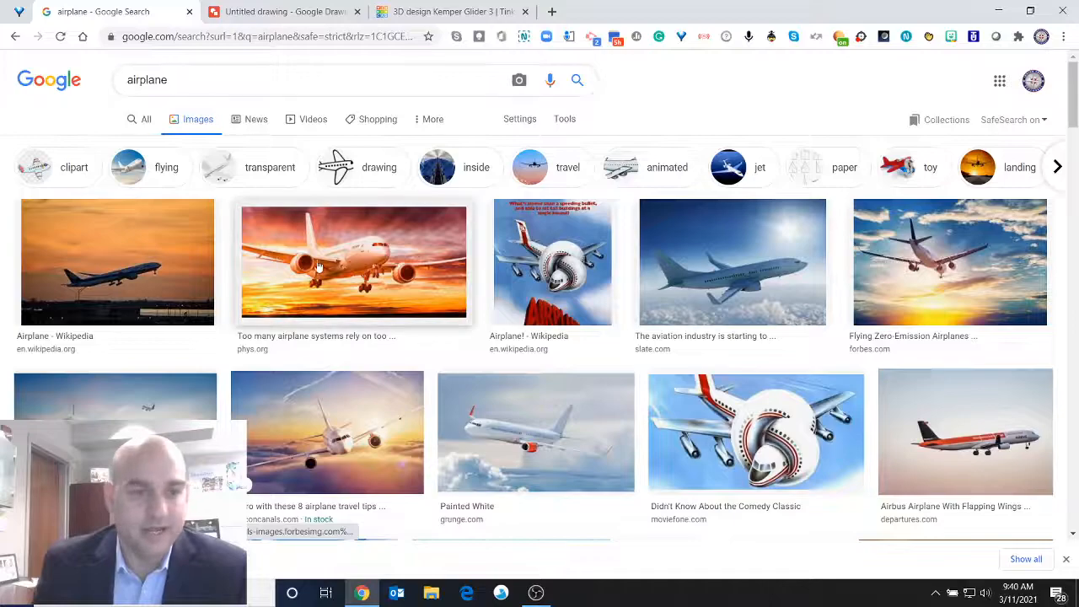
scroll(318, 267, down, 1)
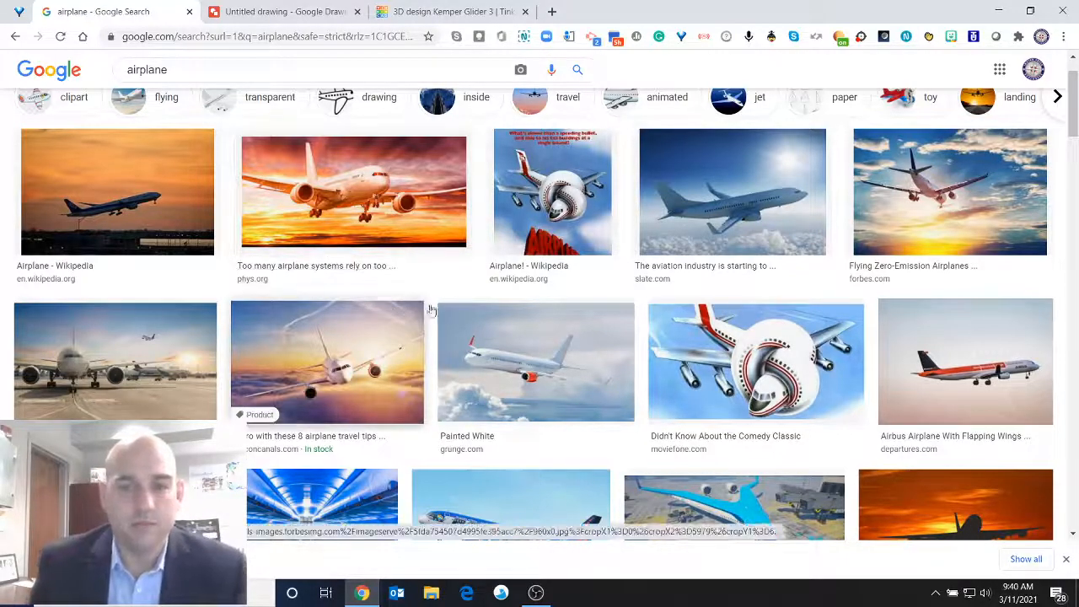
scroll(441, 309, down, 3)
scroll(475, 287, down, 3)
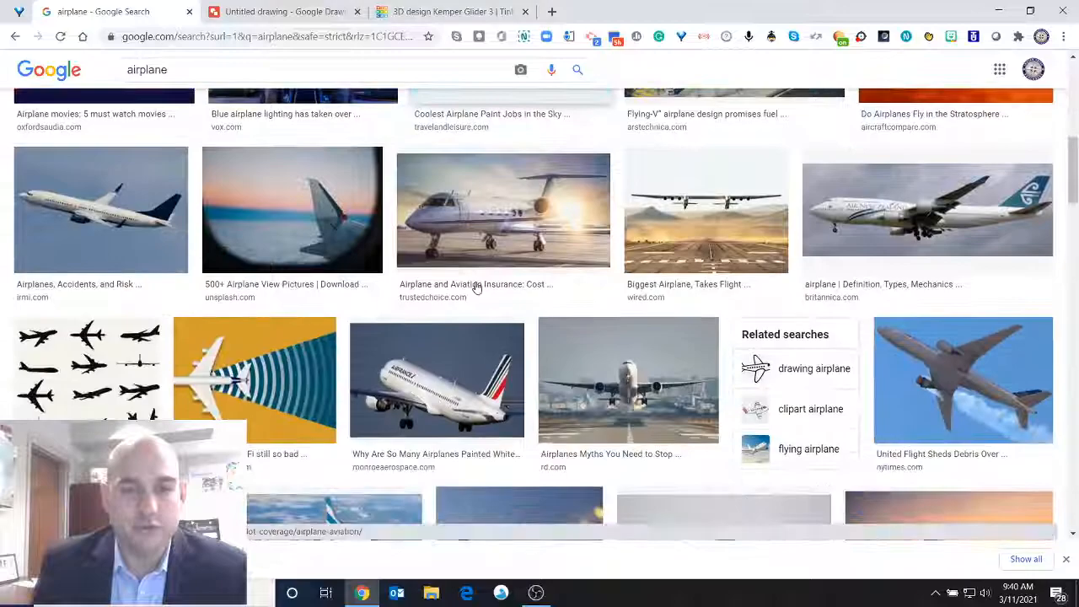
scroll(474, 284, up, 3)
scroll(506, 251, down, 10)
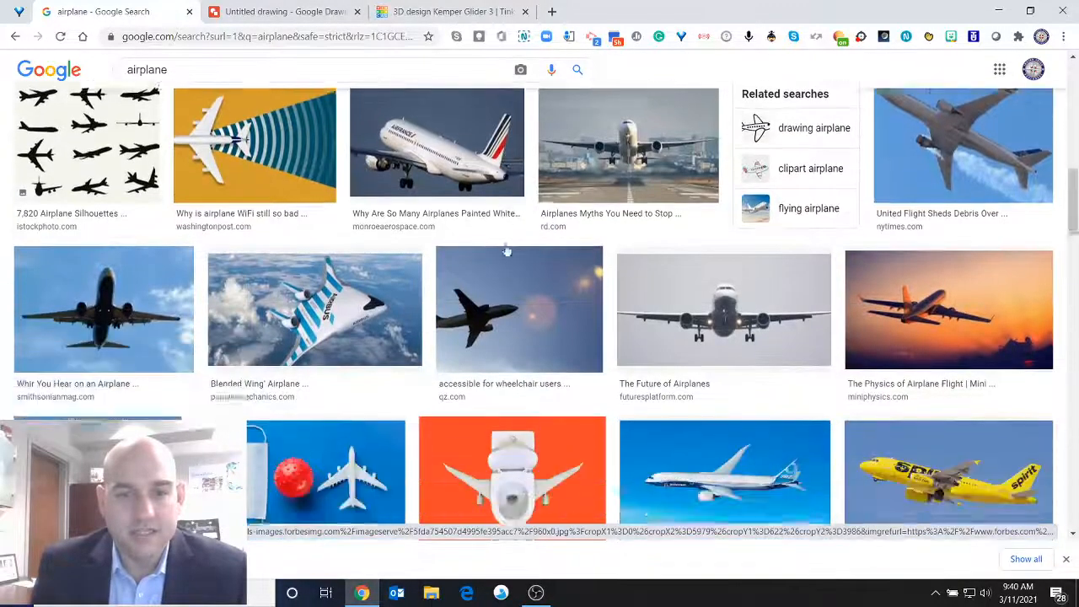
scroll(506, 252, down, 1)
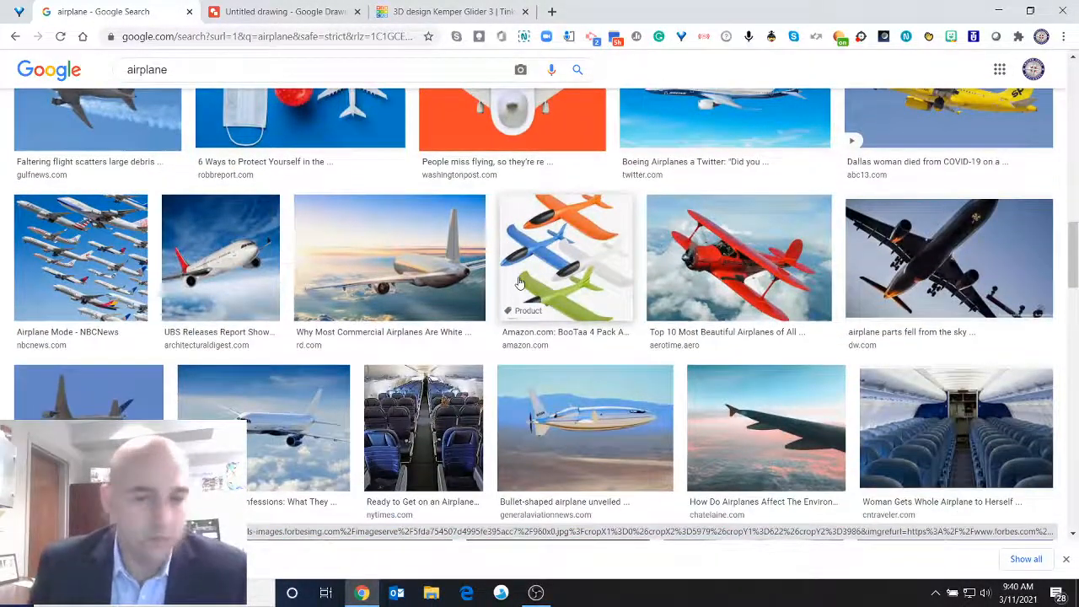
scroll(520, 282, down, 5)
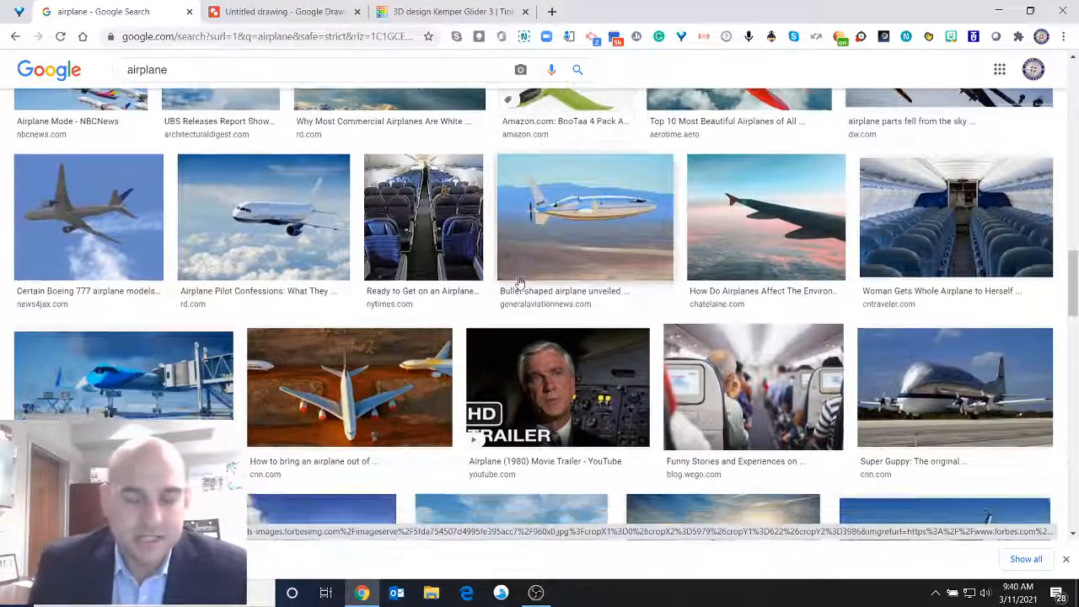
scroll(520, 284, down, 7)
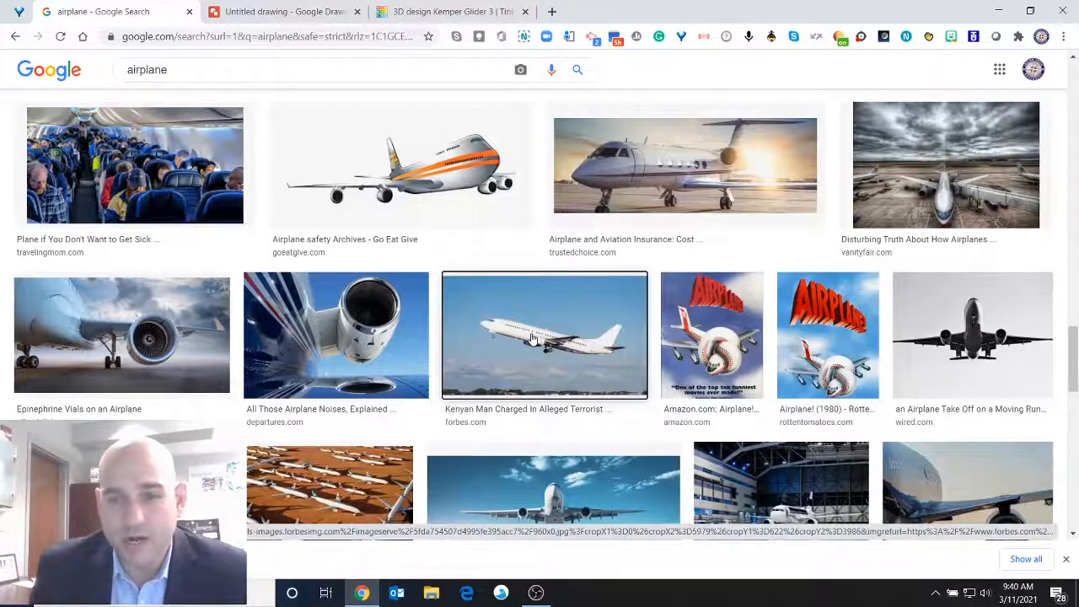
Switch to the Google Drawings file and scribble an arc over the cockpit, linking the nose to the fuselage.
click(280, 11)
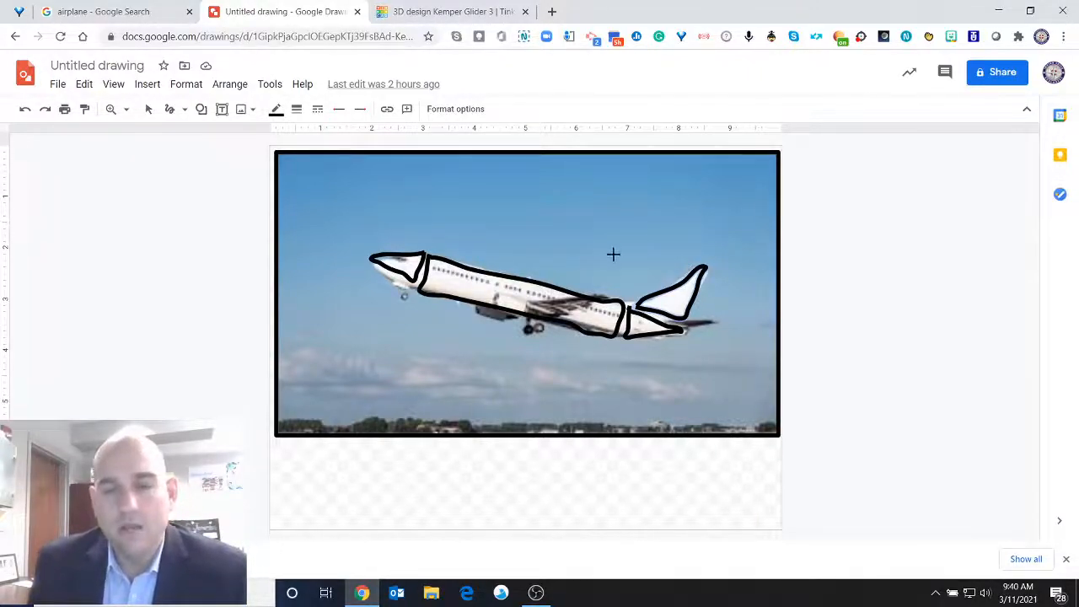
click(186, 110)
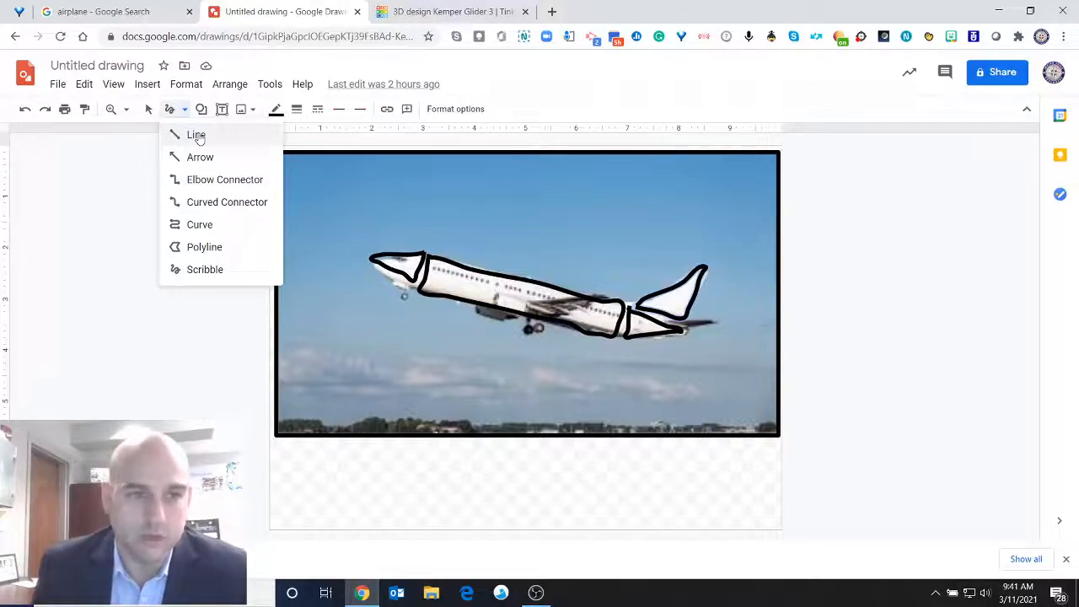
click(194, 135)
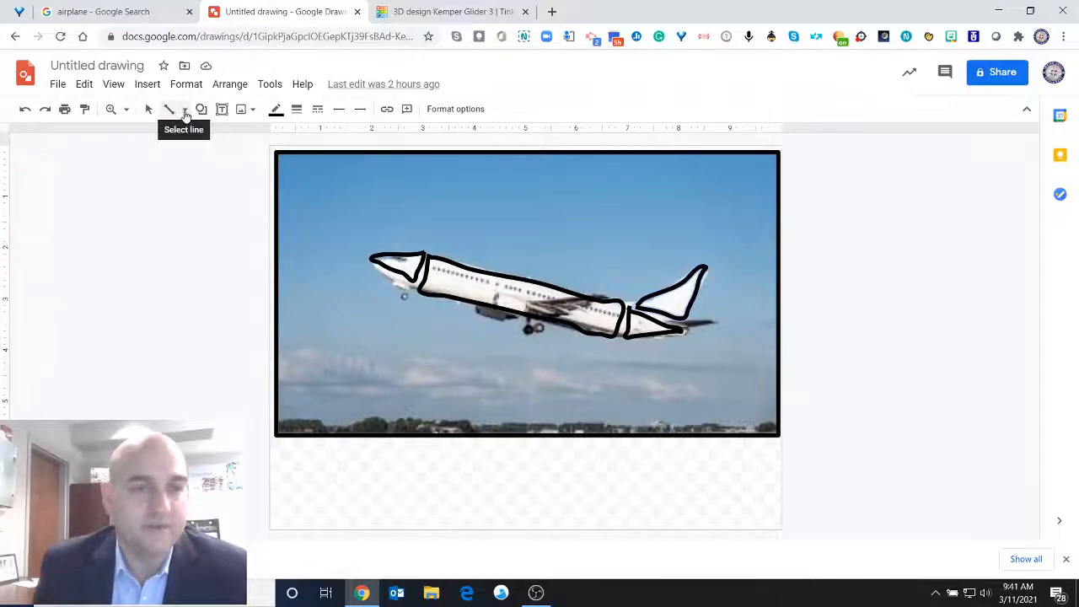
click(185, 115)
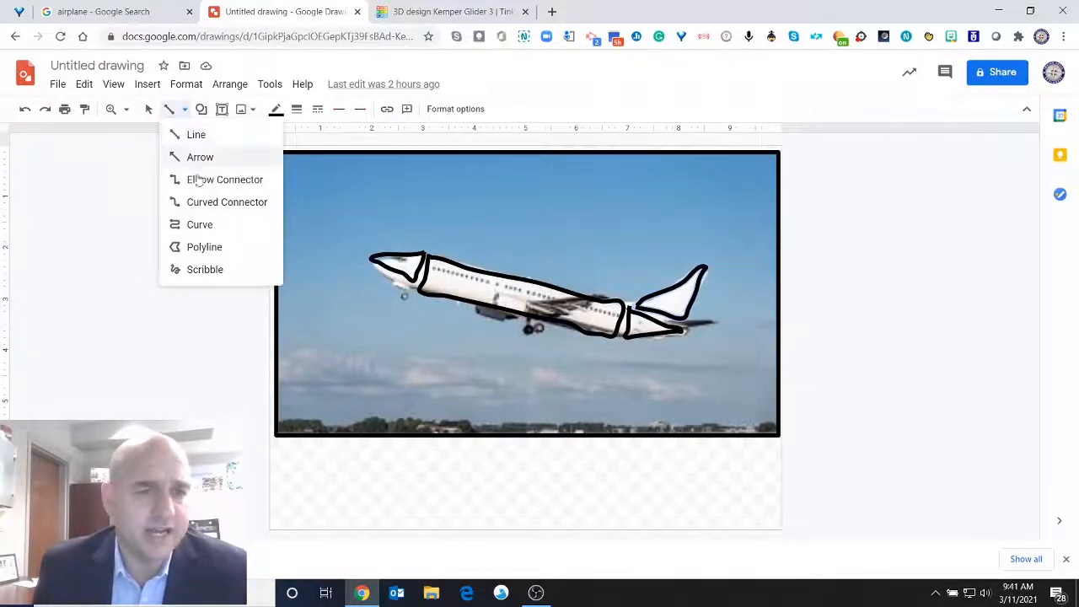
click(207, 268)
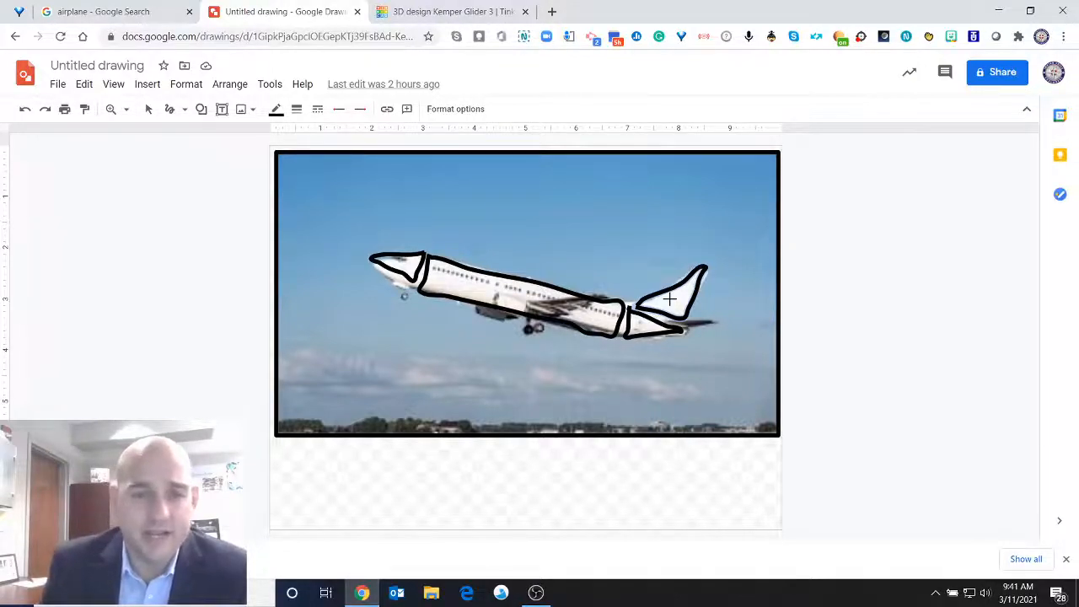
click(148, 109)
click(168, 111)
mouse_move(399, 250)
mouse_down()
mouse_move(441, 245)
mouse_move(458, 265)
mouse_up()
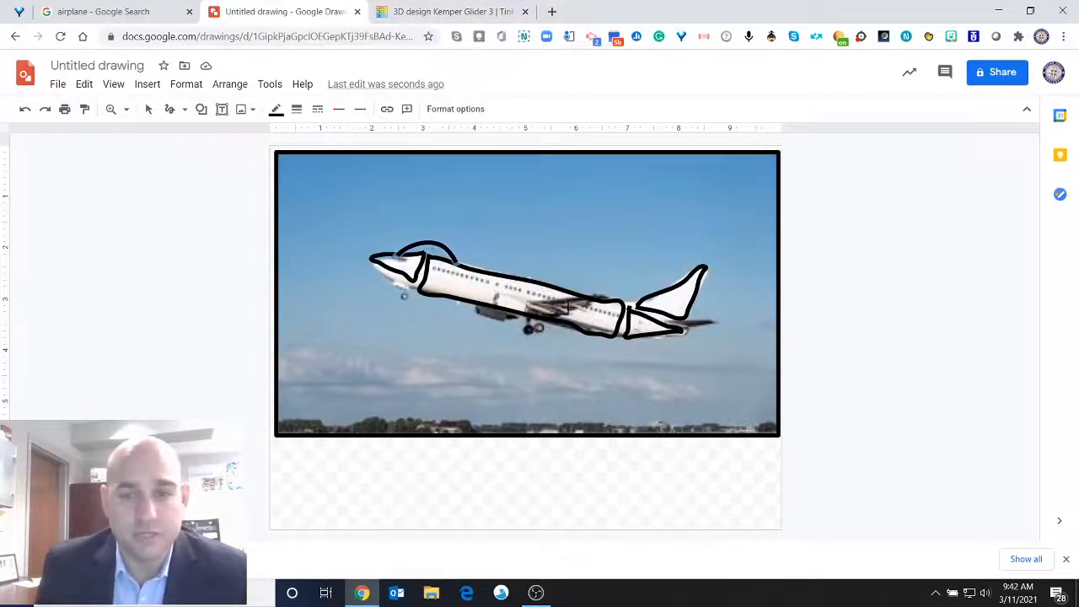
Switch to the Tinkercad design and place a red box on the workplane, stretched to about 124 by 31 mm.
click(463, 12)
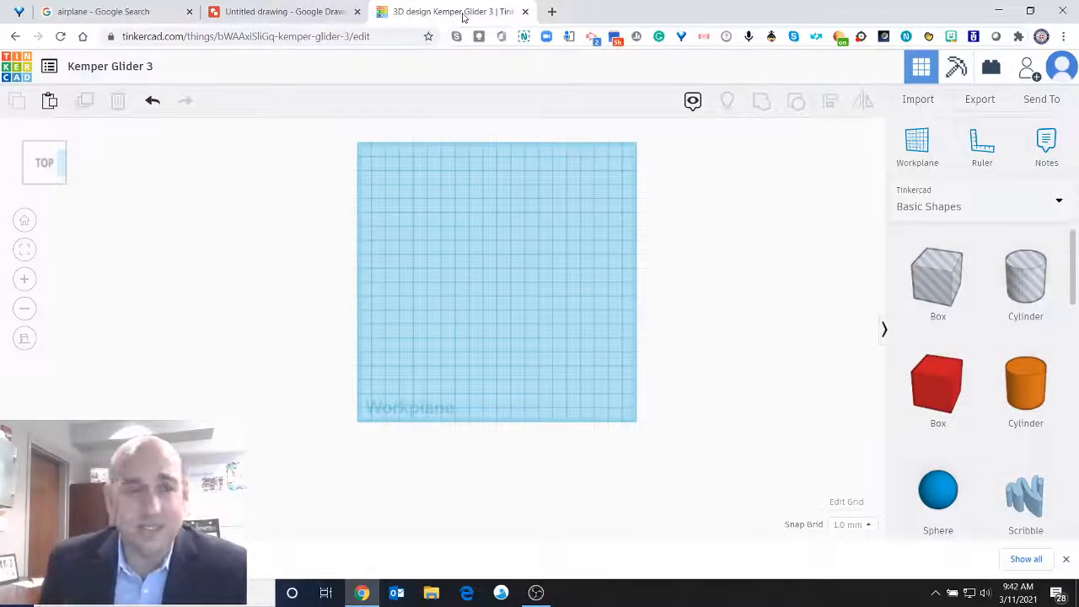
click(236, 12)
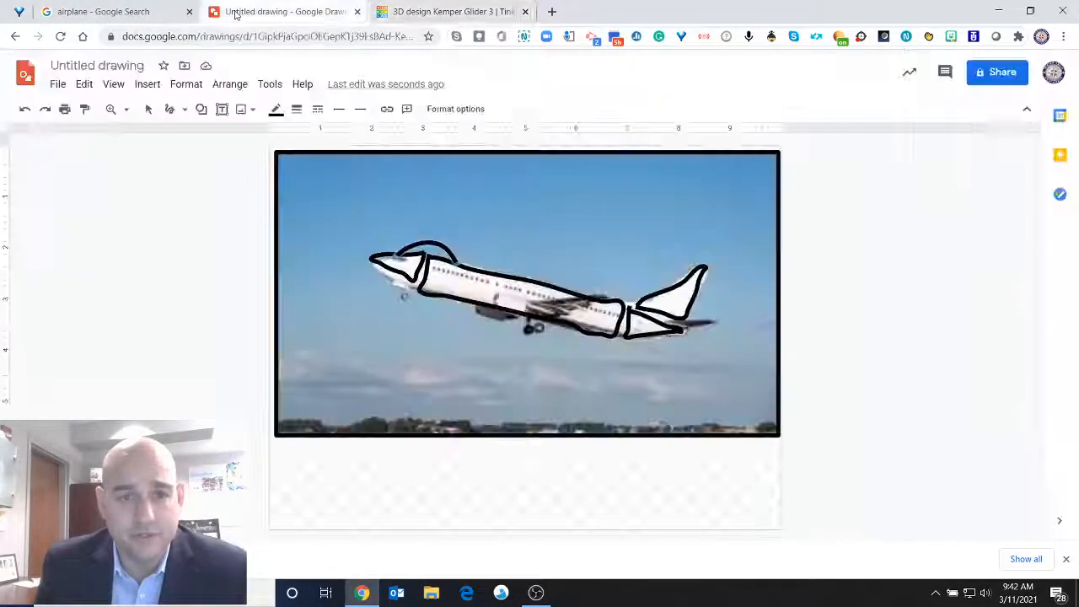
click(443, 13)
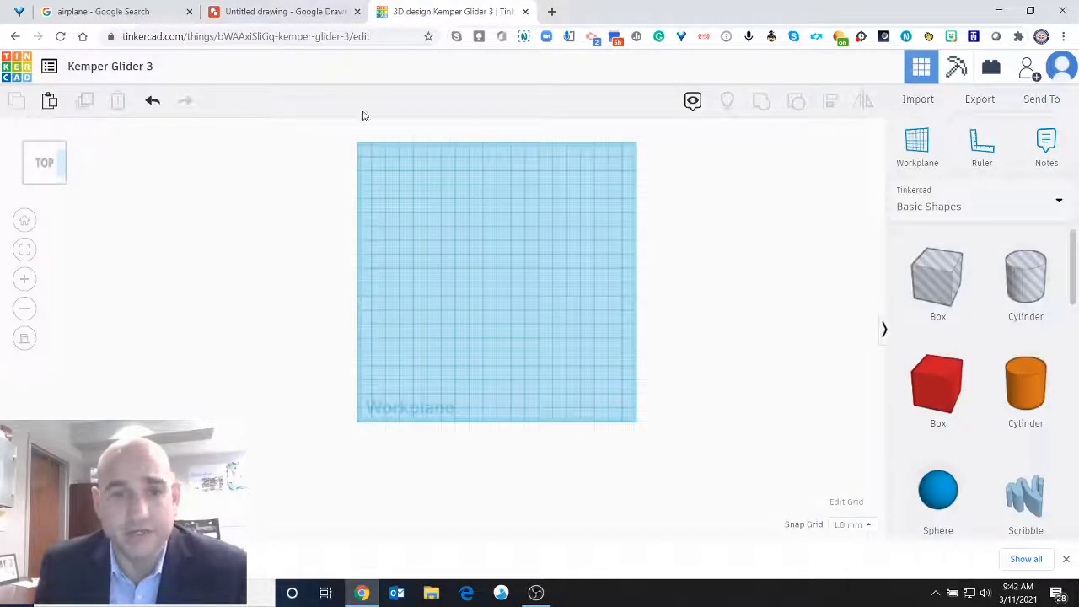
click(270, 12)
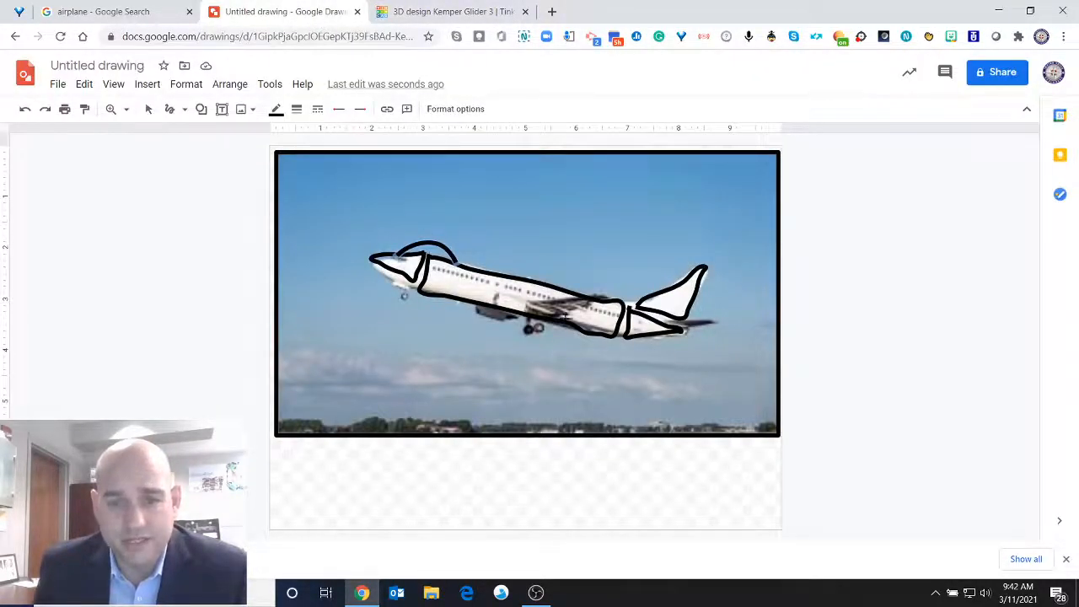
click(460, 14)
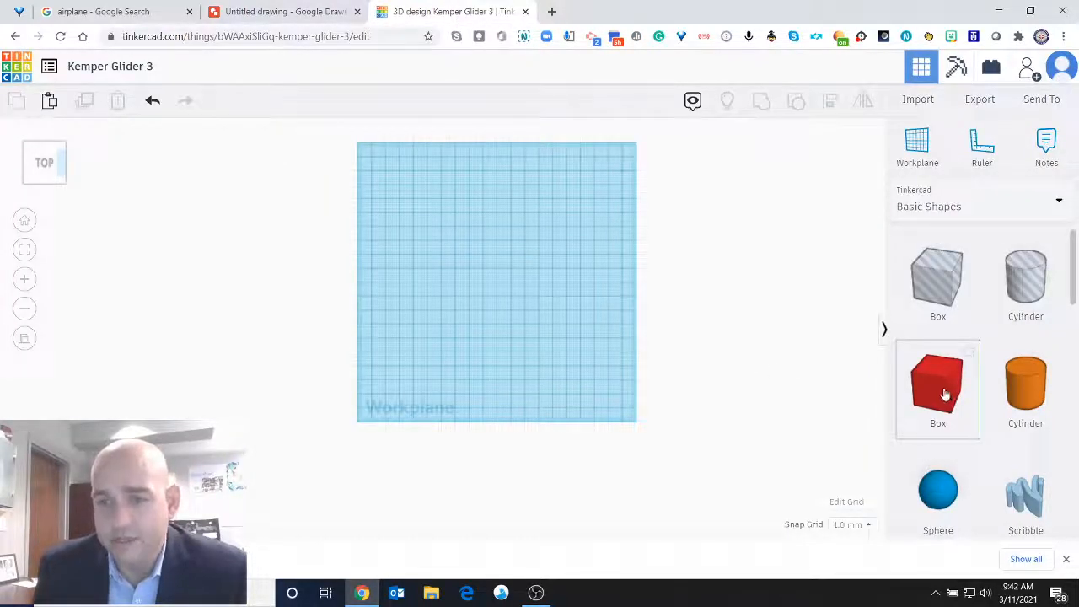
drag(945, 396, 587, 268)
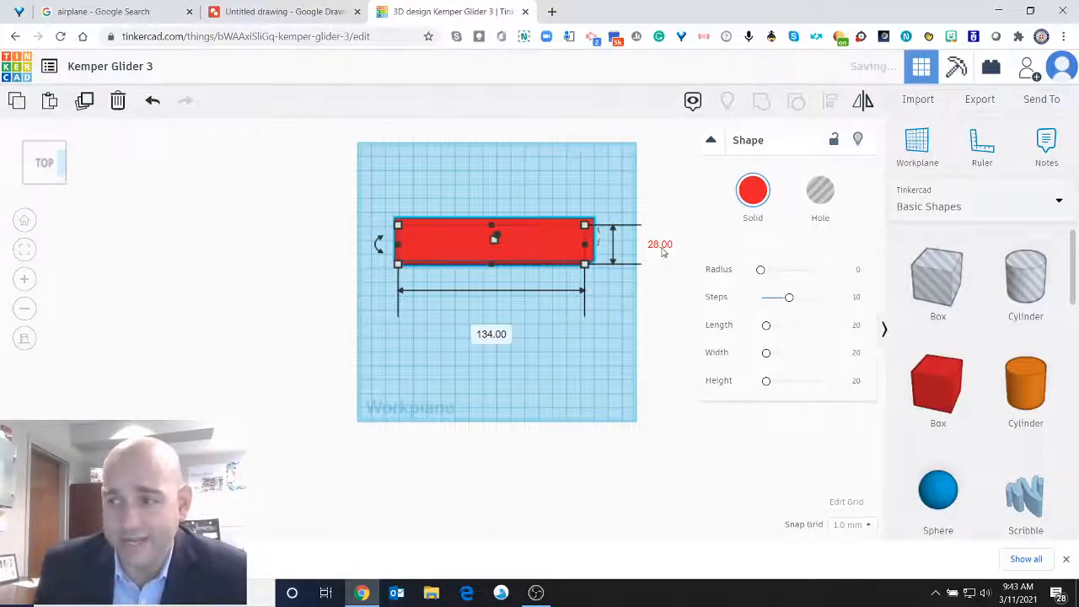
mouse_move(588, 267)
mouse_down()
mouse_move(537, 273)
mouse_move(599, 280)
mouse_move(591, 272)
mouse_up()
Set the red box's length to 120 mm.
click(482, 338)
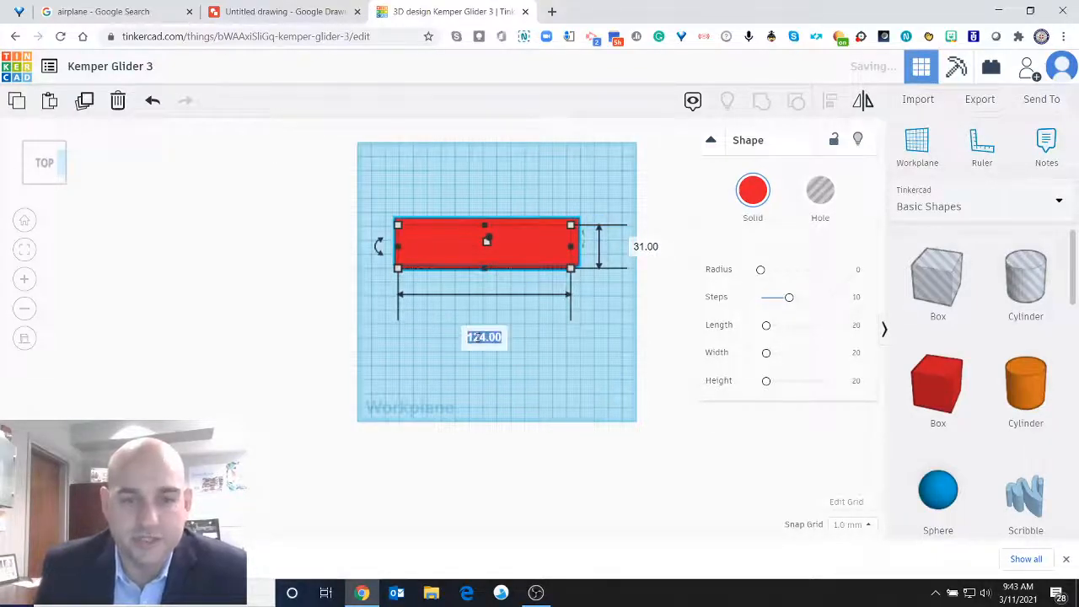
text(120)
key(Return)
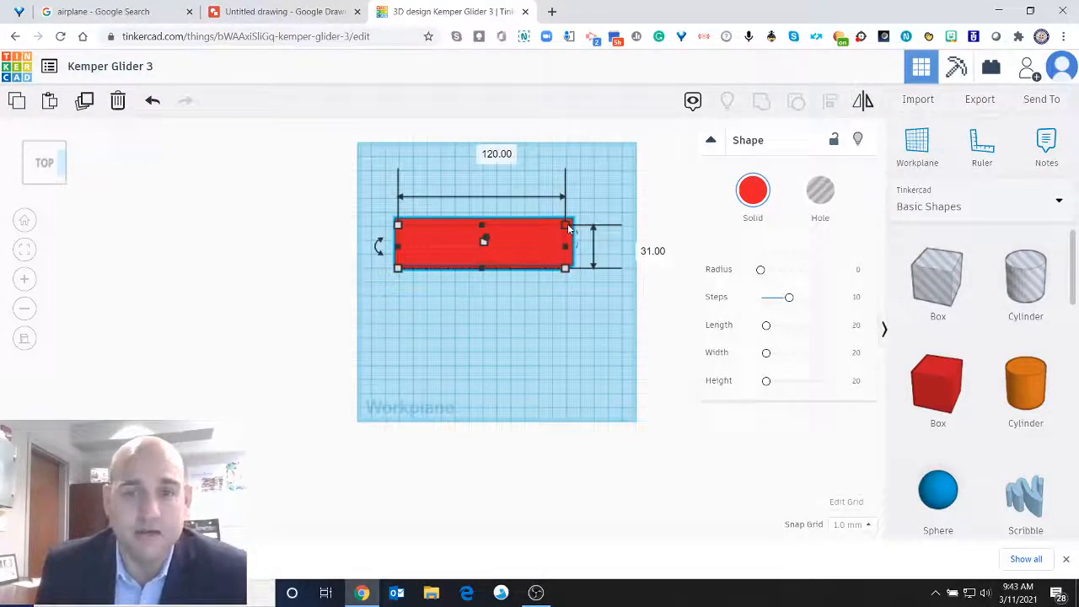
Resize the red box to 122 by 30 mm and move it toward the workplane's rear edge.
mouse_move(567, 226)
mouse_down()
mouse_move(574, 189)
mouse_move(583, 205)
mouse_move(570, 228)
mouse_up()
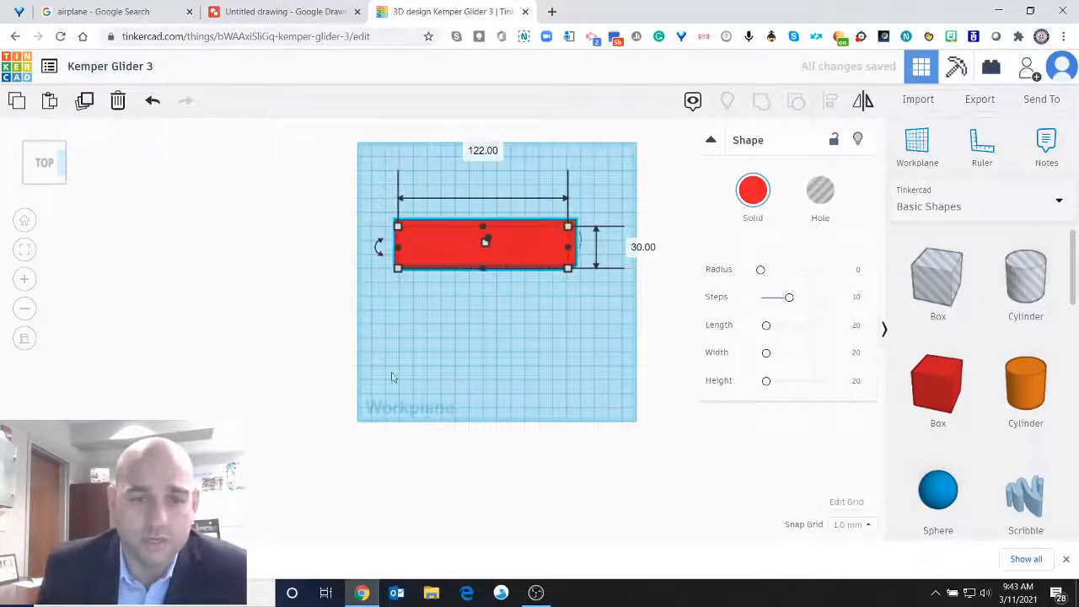
drag(505, 237, 554, 247)
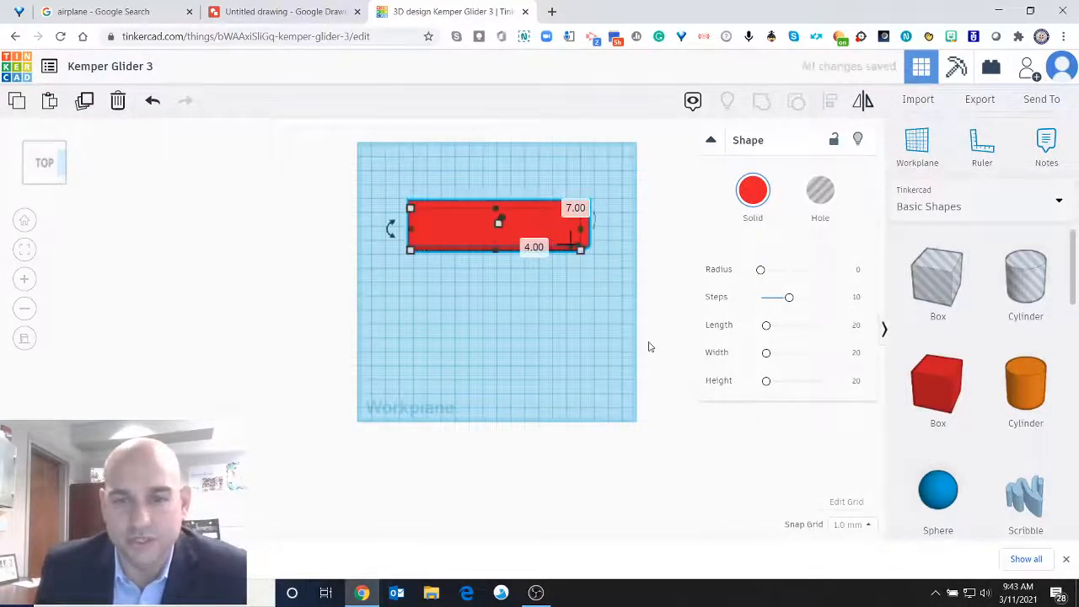
click(497, 332)
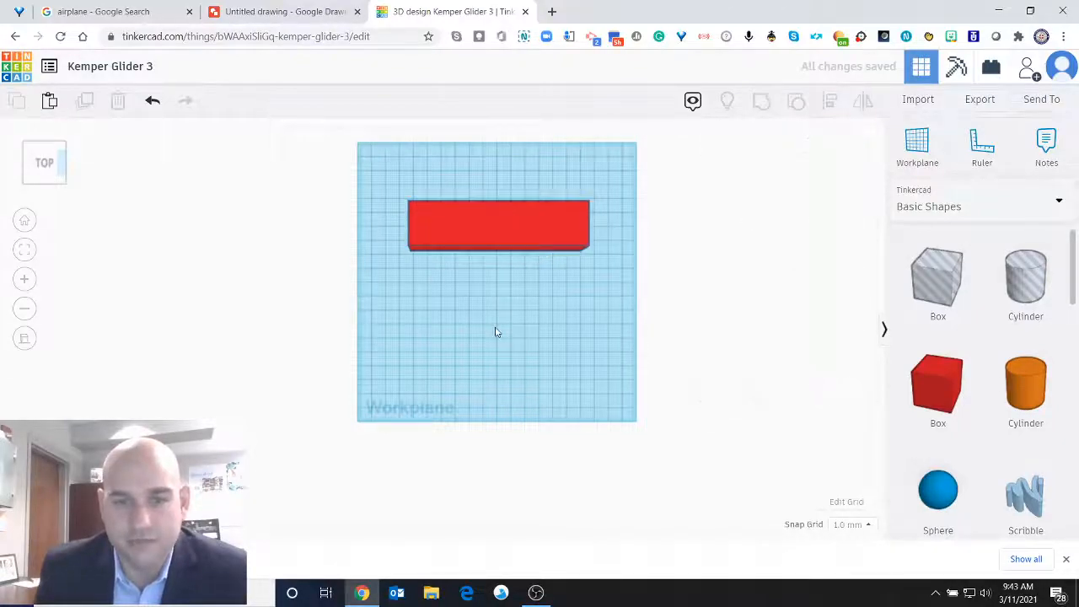
Place a green Roof shape on the workplane in front of the red box, near its left end.
scroll(1003, 367, down, 3)
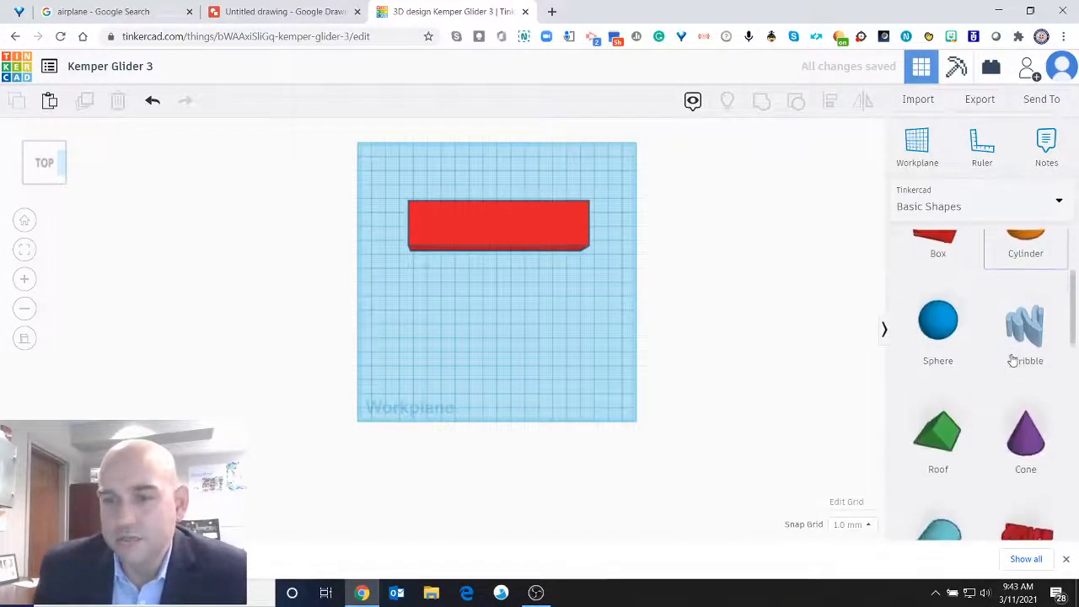
scroll(985, 376, down, 2)
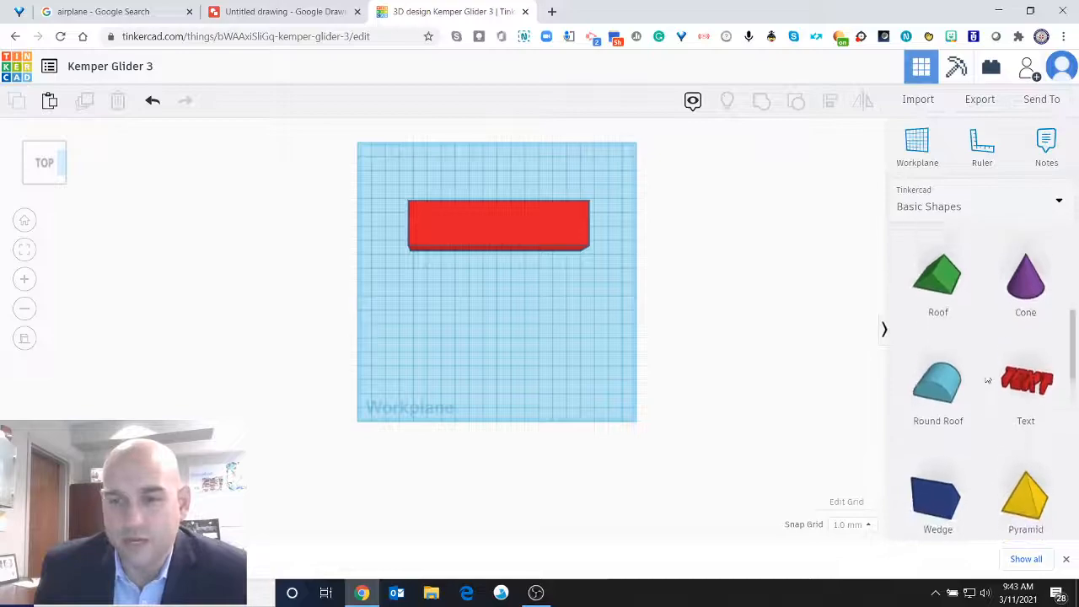
scroll(987, 378, up, 1)
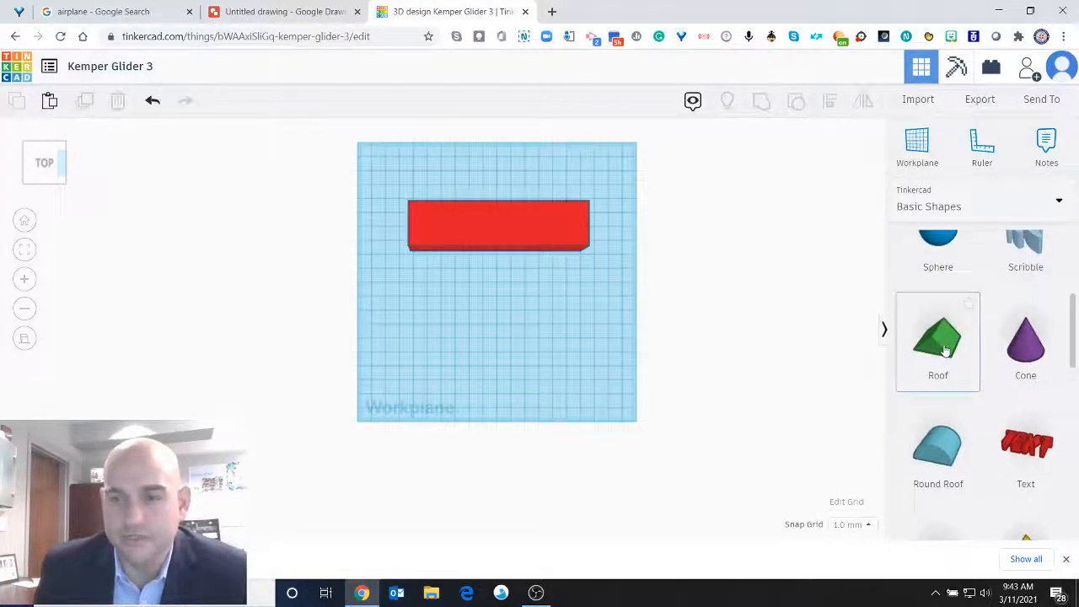
scroll(944, 353, down, 1)
scroll(945, 287, down, 1)
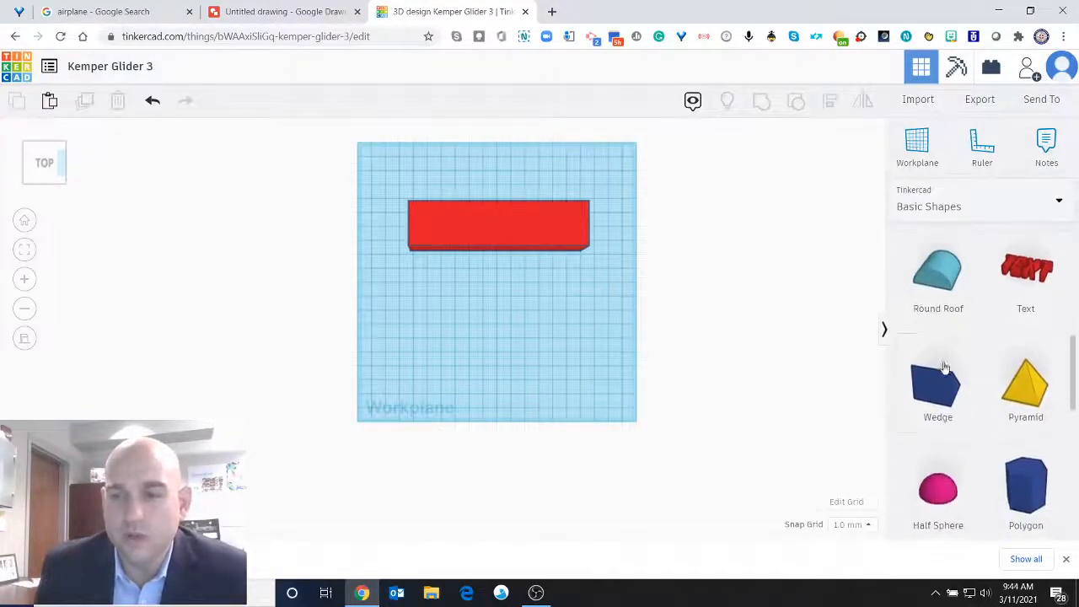
scroll(945, 388, up, 3)
drag(949, 436, 446, 305)
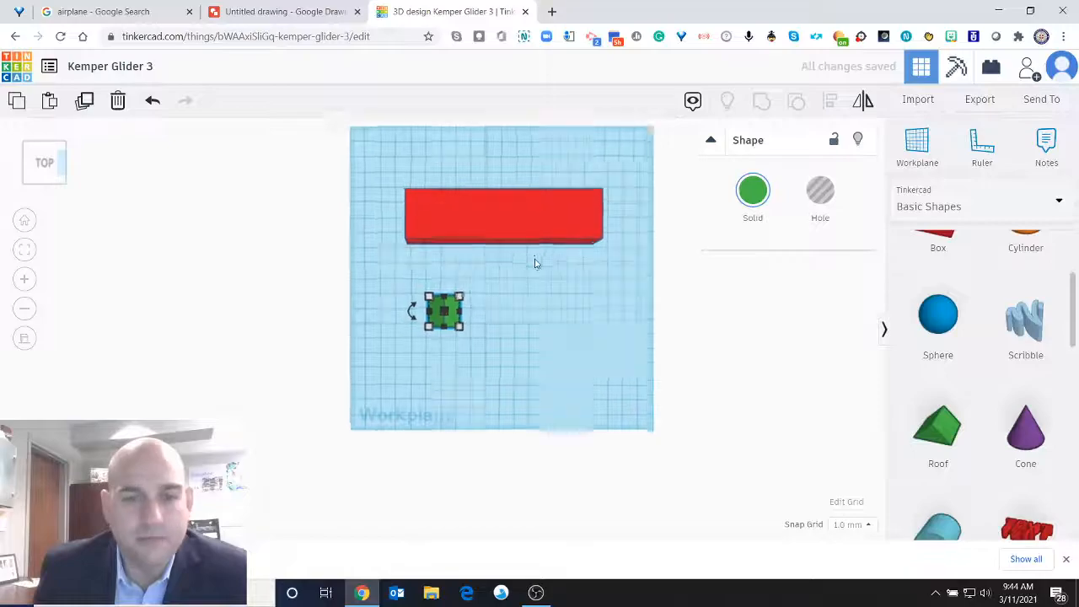
scroll(535, 264, up, 3)
scroll(574, 262, up, 2)
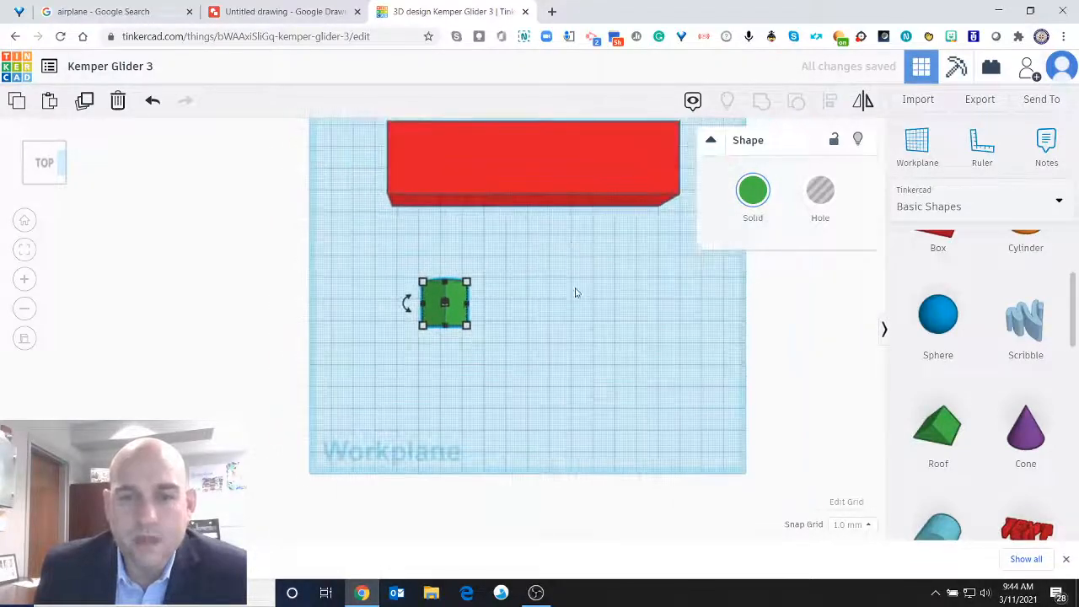
scroll(576, 296, down, 2)
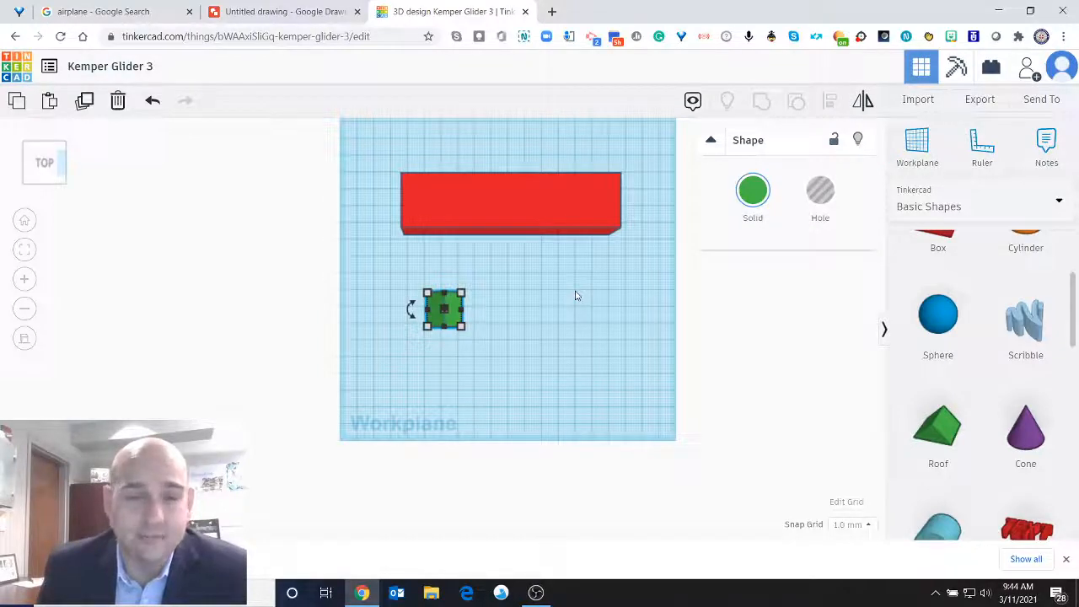
mouse_move(46, 163)
mouse_down()
mouse_move(68, 164)
mouse_move(49, 166)
mouse_up()
click(48, 166)
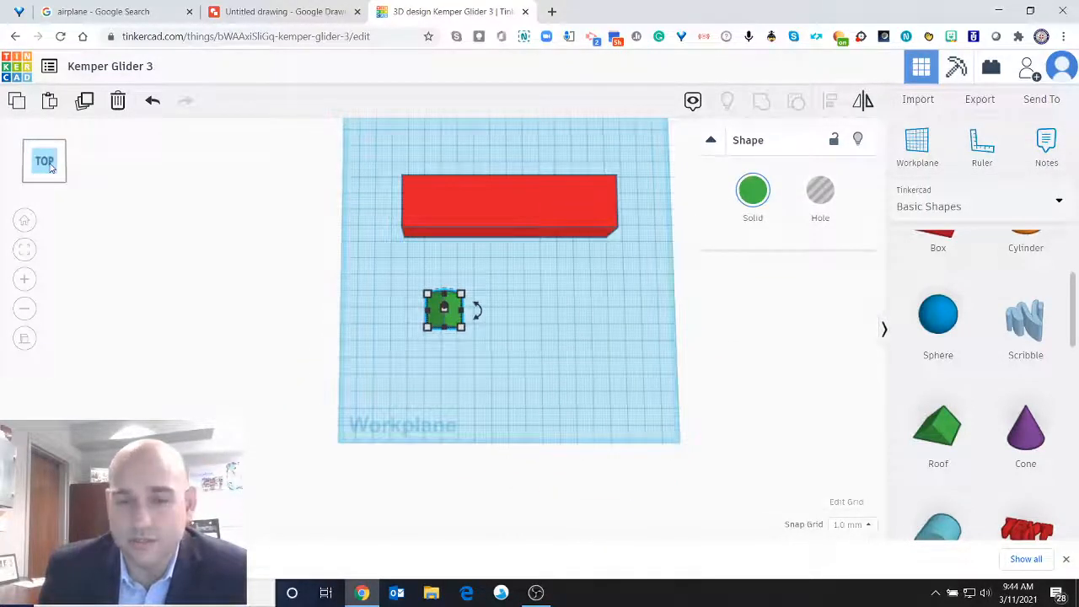
mouse_move(466, 332)
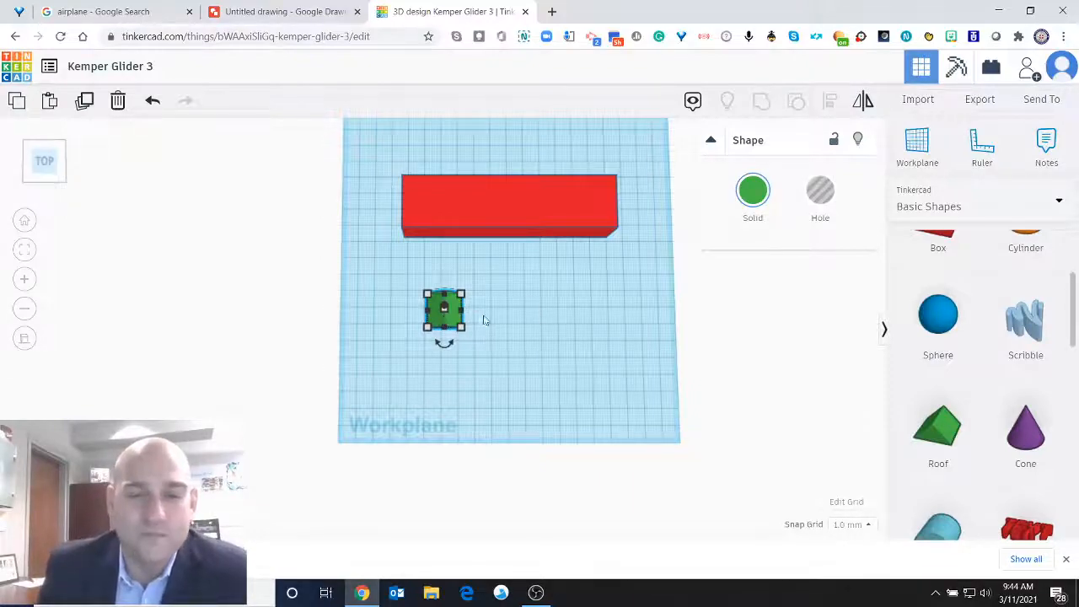
scroll(487, 320, up, 3)
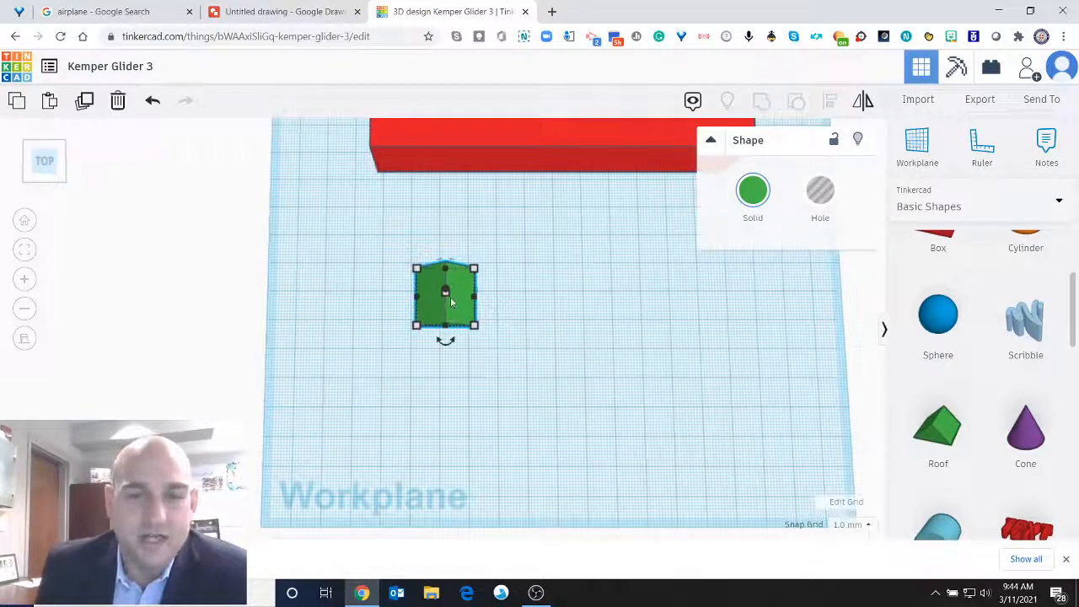
click(55, 179)
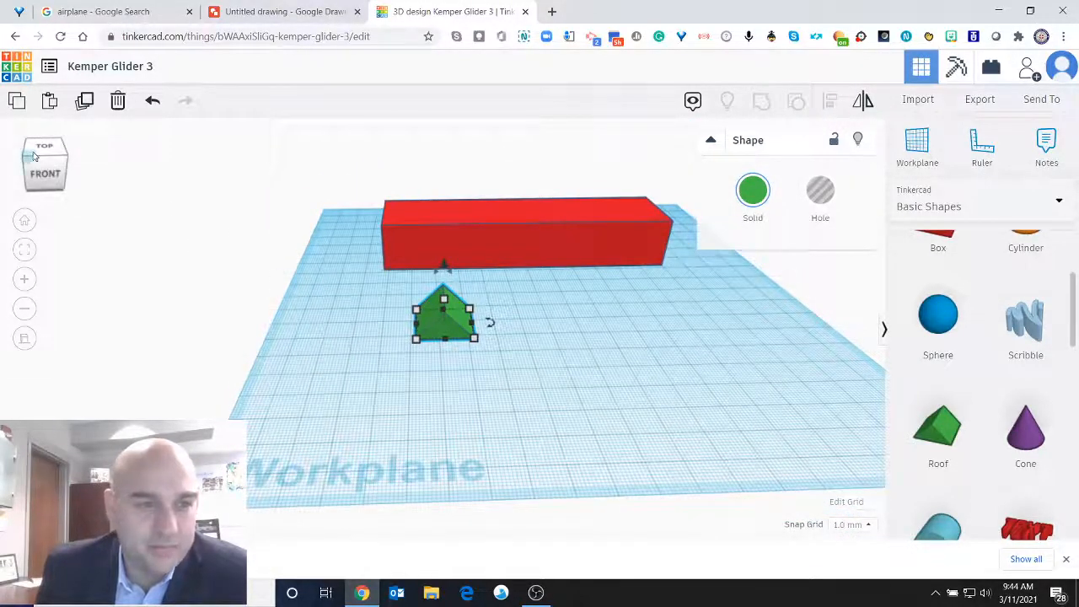
click(33, 153)
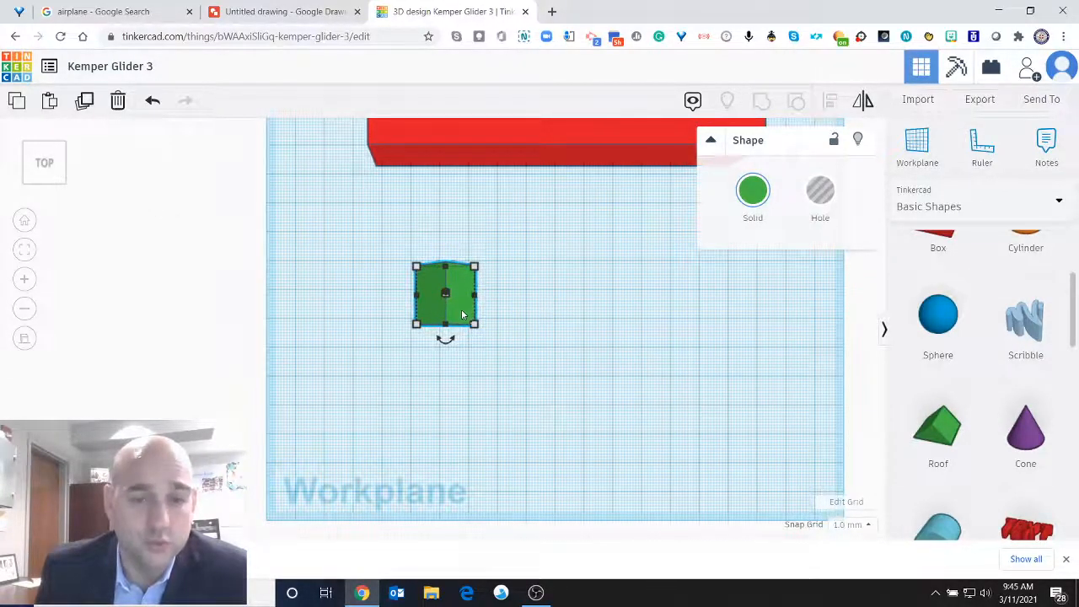
drag(43, 161, 64, 147)
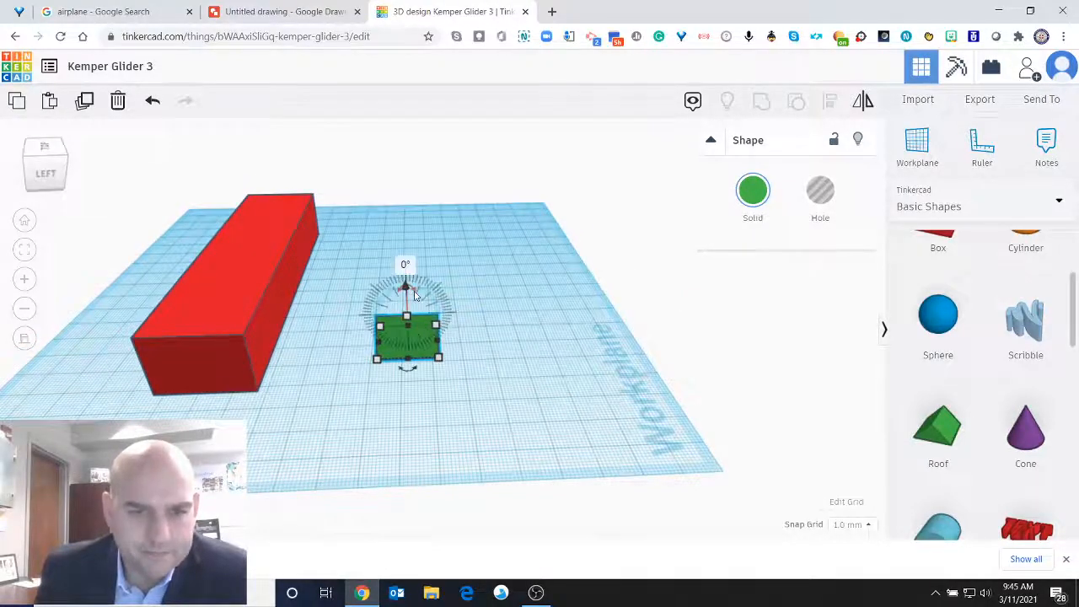
drag(410, 292, 394, 293)
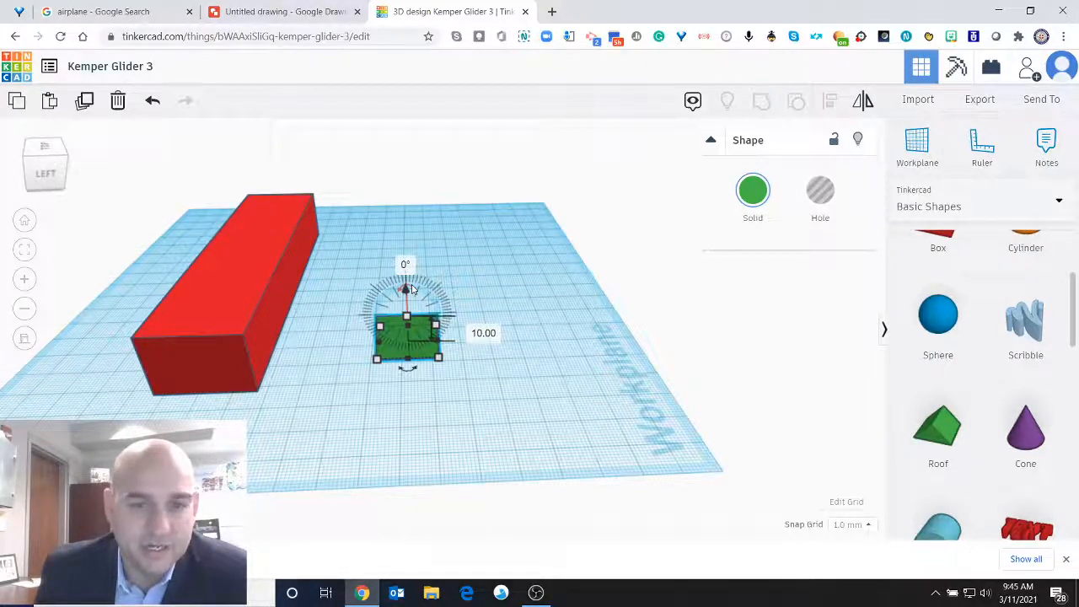
click(45, 154)
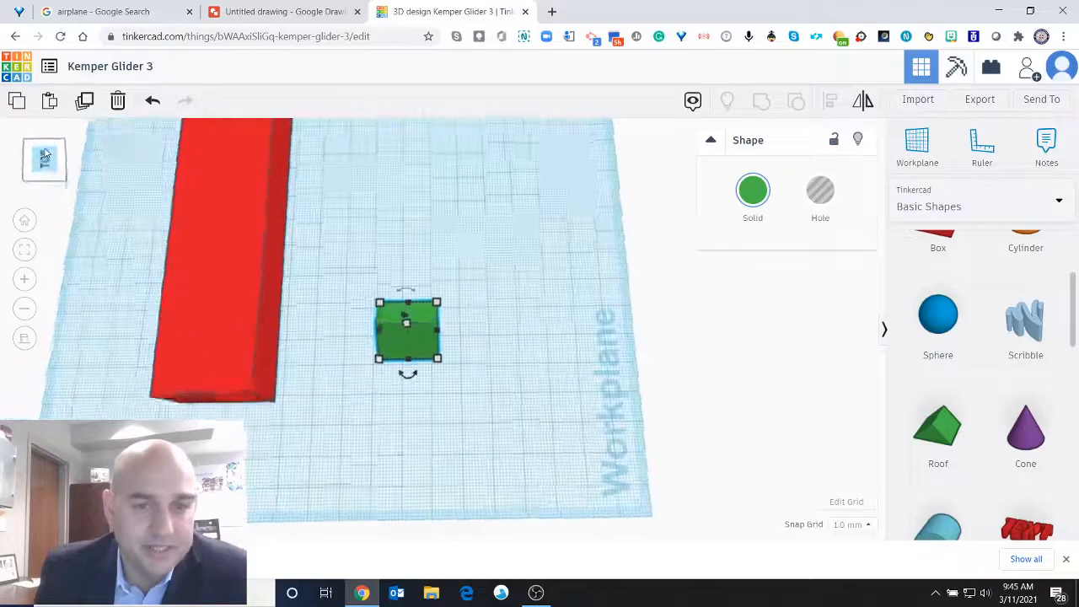
click(45, 158)
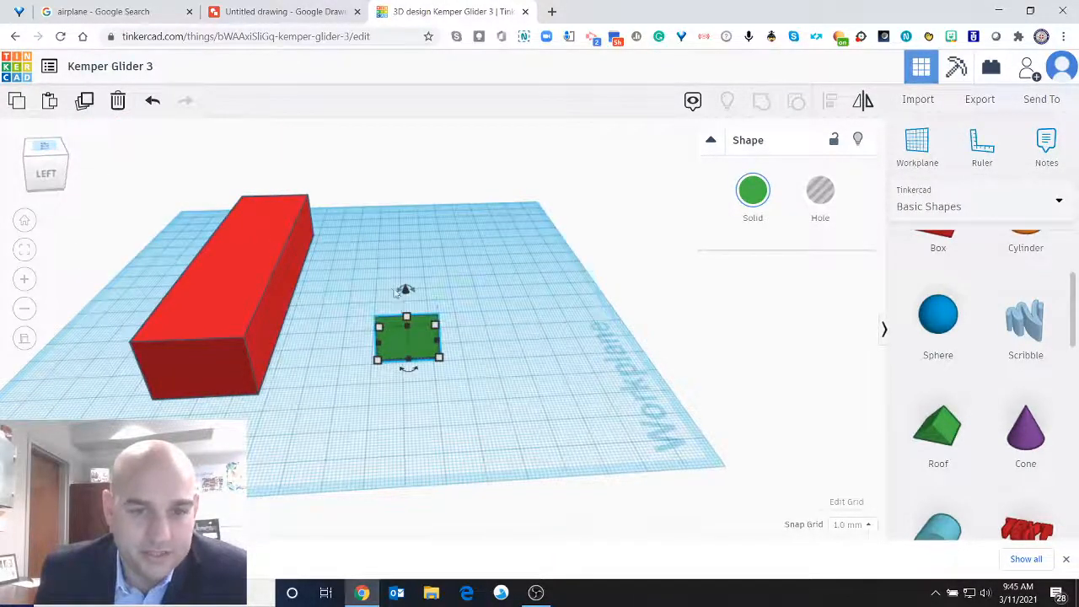
mouse_move(400, 290)
drag(401, 290, 365, 317)
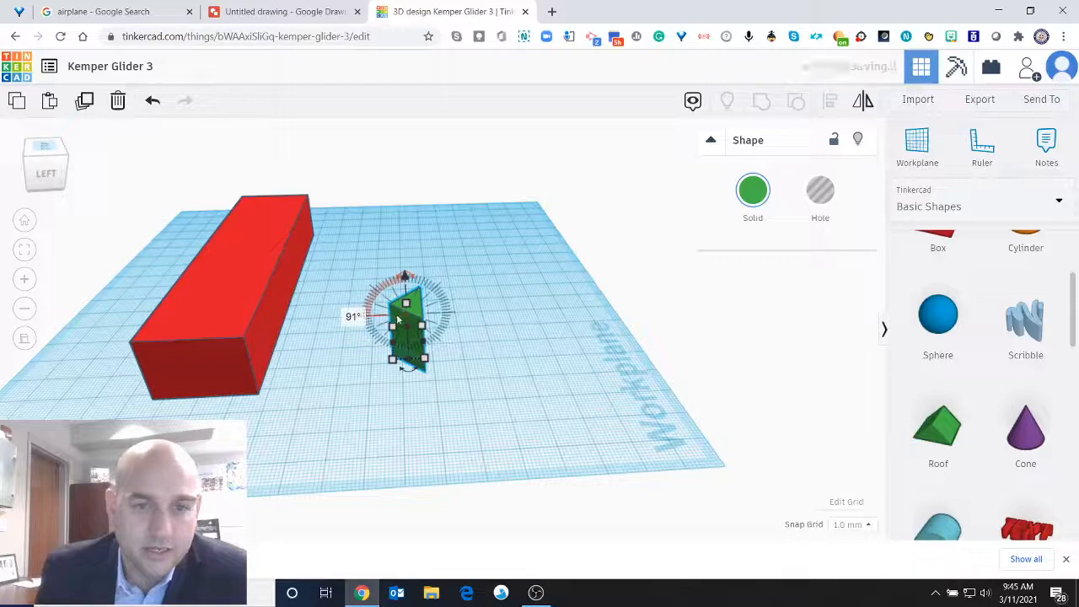
click(153, 101)
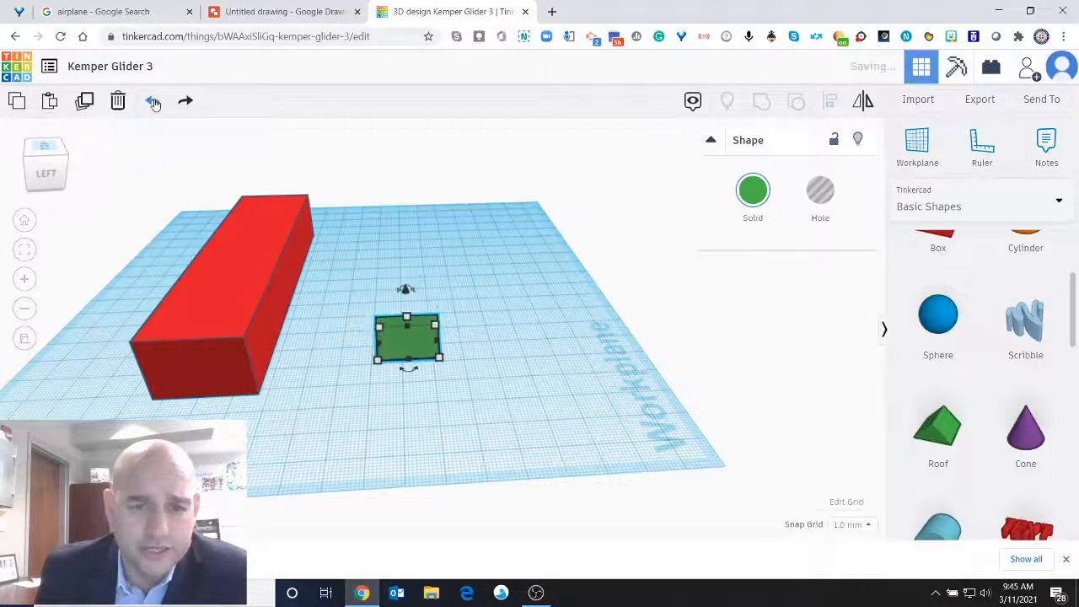
Rotate the green roof exactly 90° so that its triangular face points up.
click(399, 294)
click(405, 265)
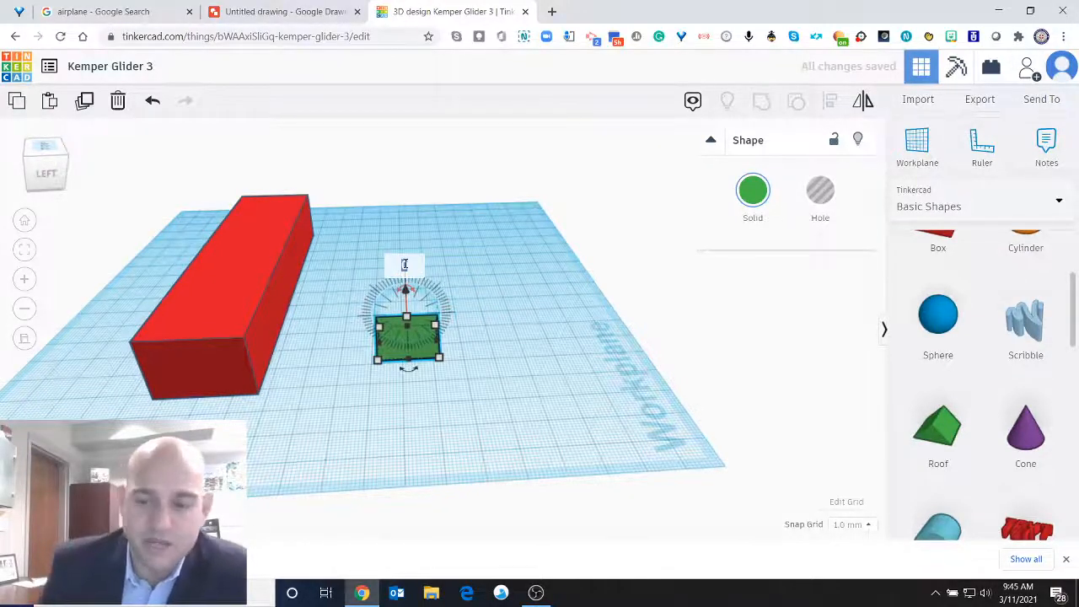
text(90)
key(Return)
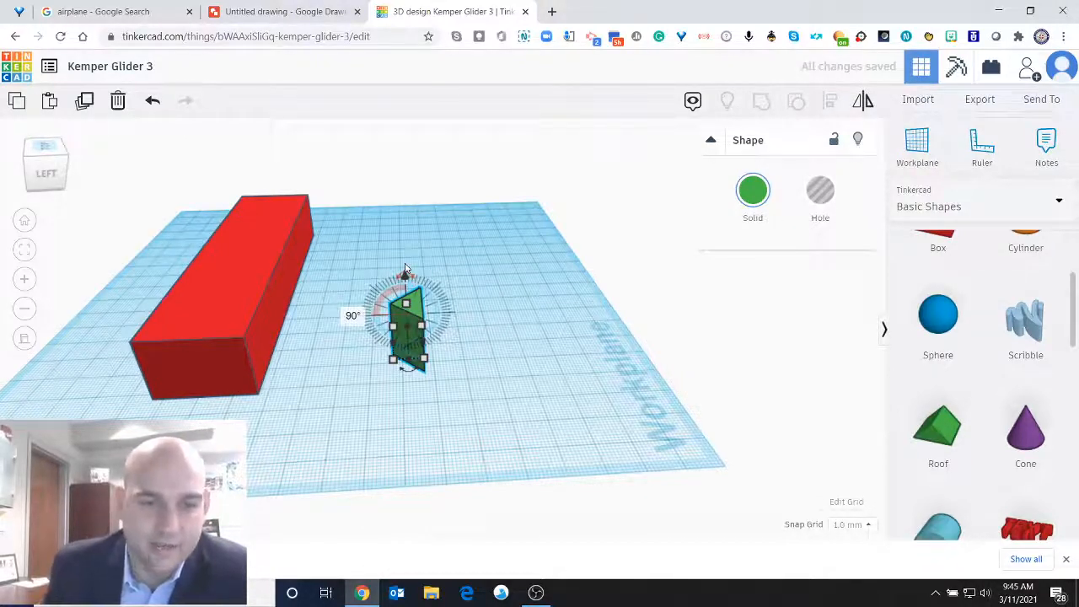
mouse_move(402, 274)
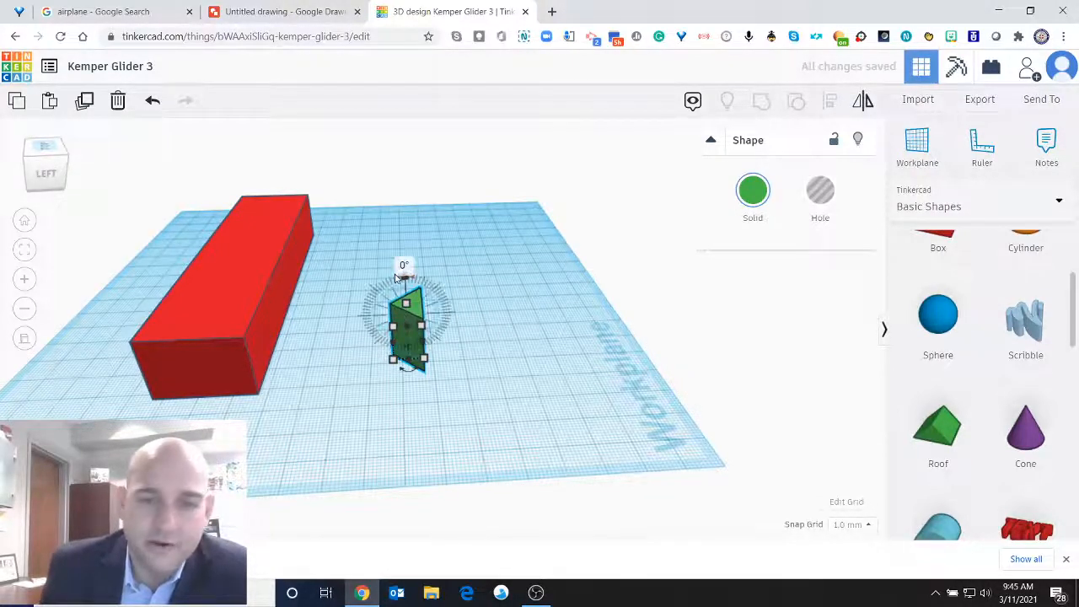
Enlarge the upright roof's triangular footprint to about 27 mm wide and check it from above.
drag(423, 359, 454, 374)
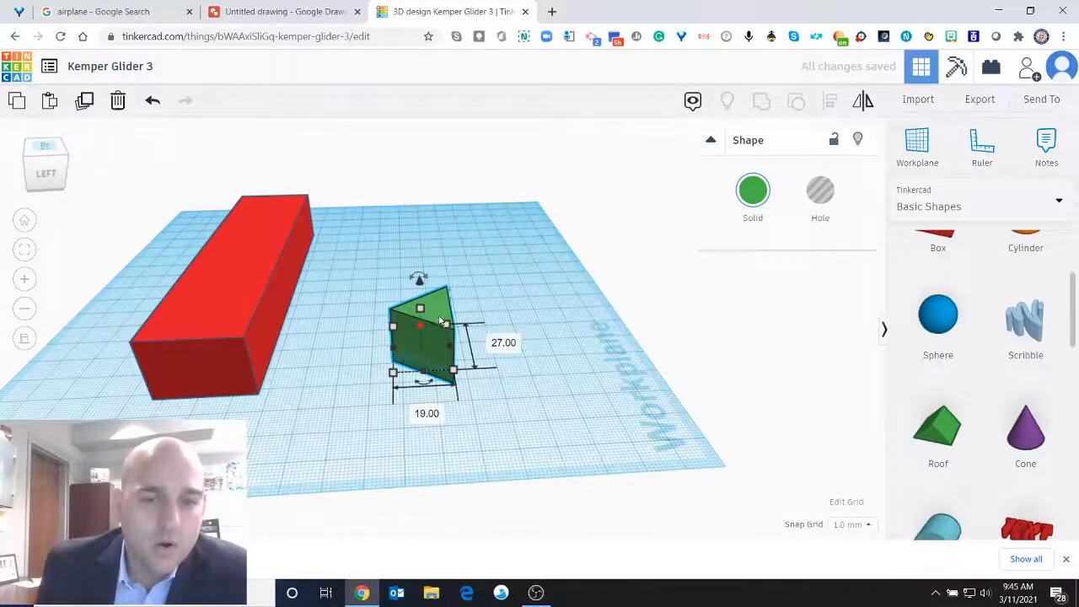
click(48, 149)
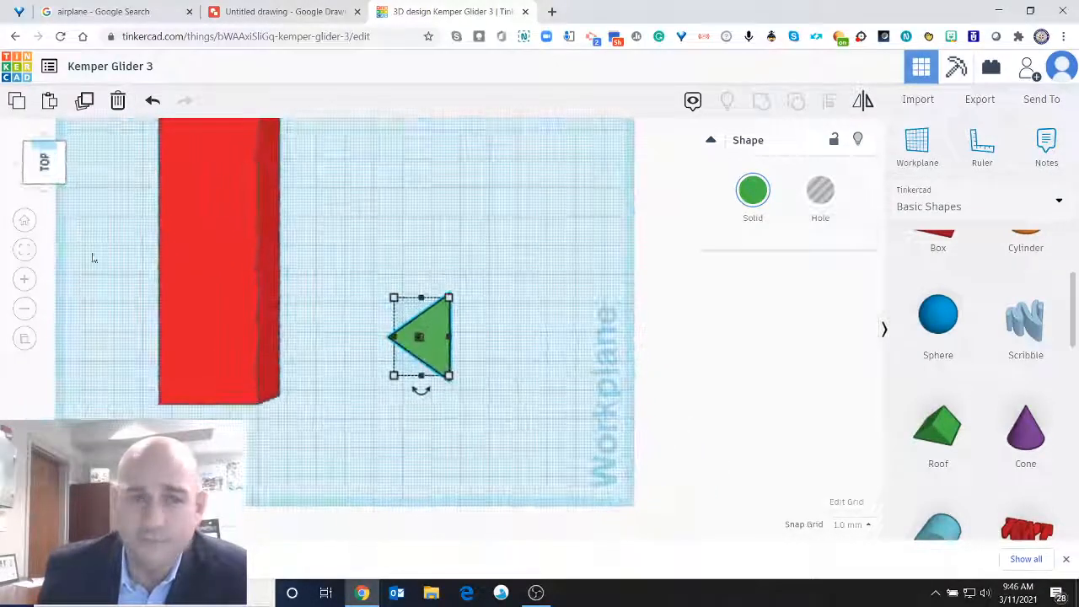
drag(57, 176, 31, 183)
scroll(520, 336, down, 5)
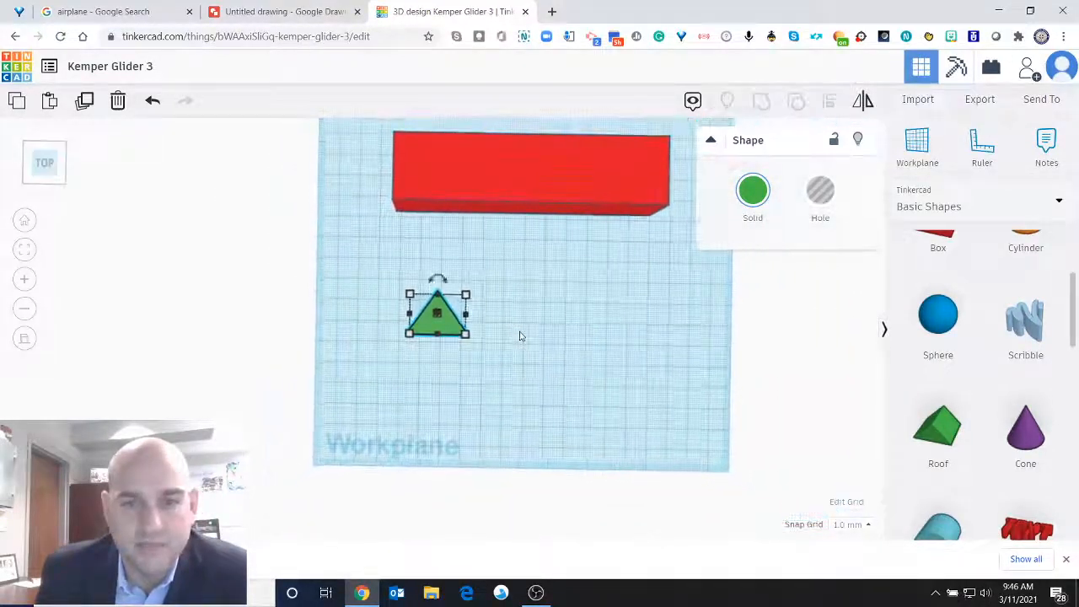
scroll(520, 335, up, 2)
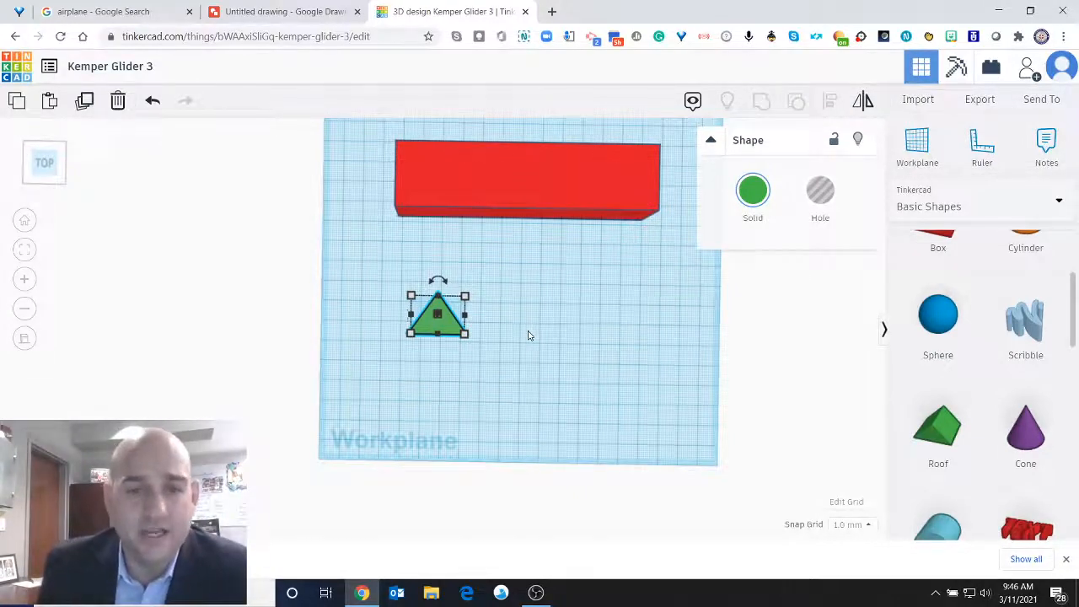
scroll(530, 321, down, 3)
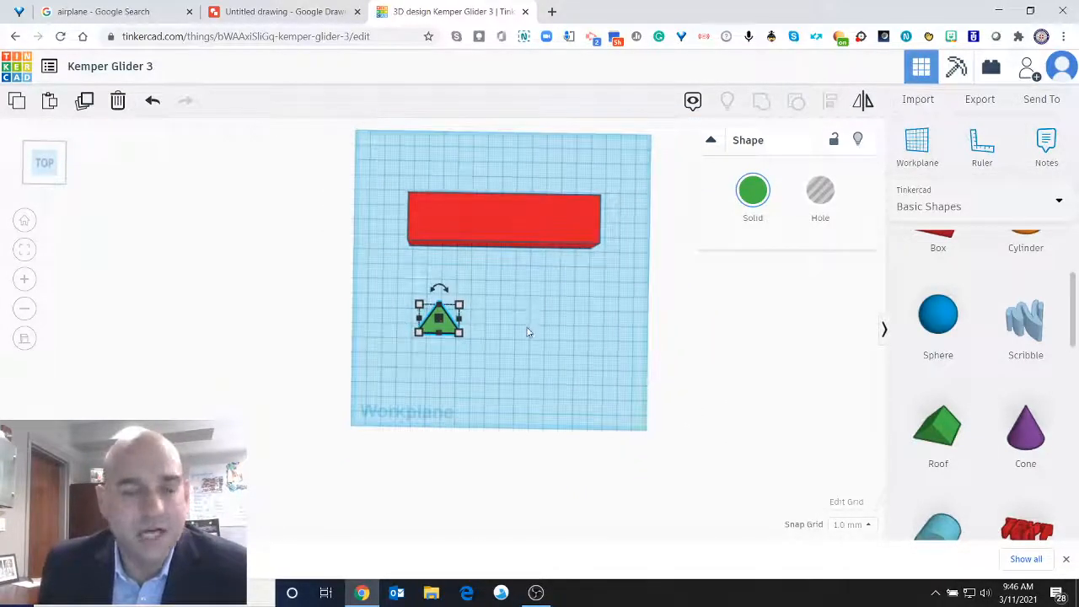
scroll(528, 332, up, 2)
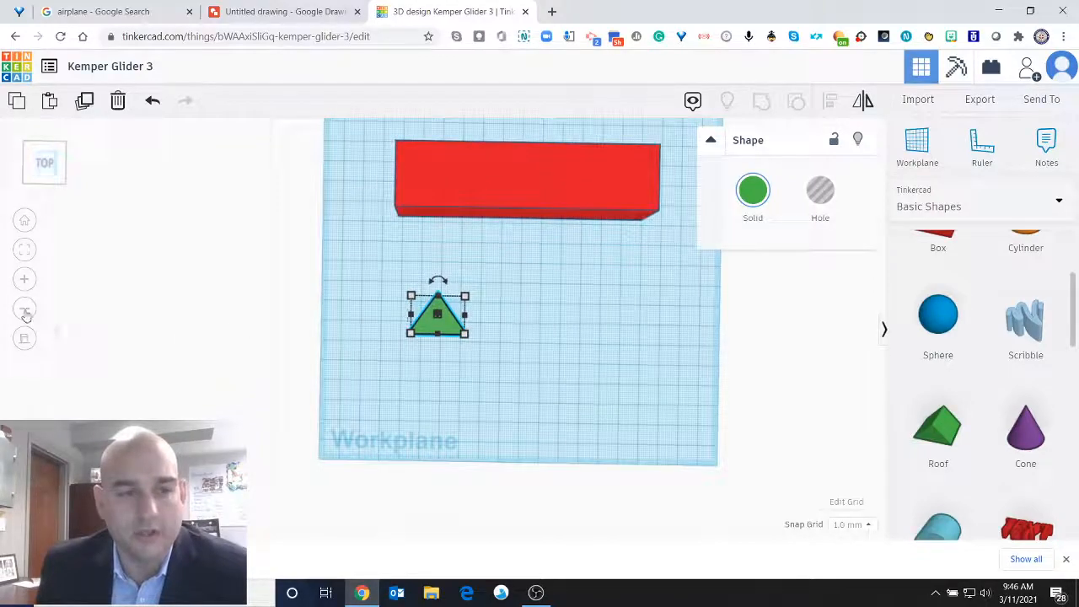
click(26, 310)
click(24, 282)
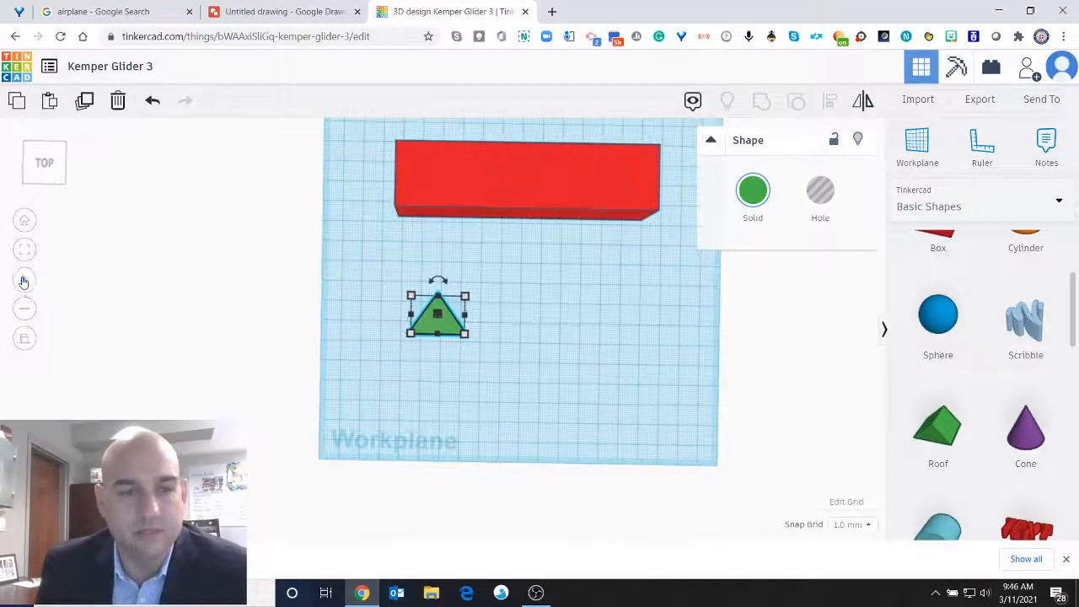
drag(43, 162, 50, 180)
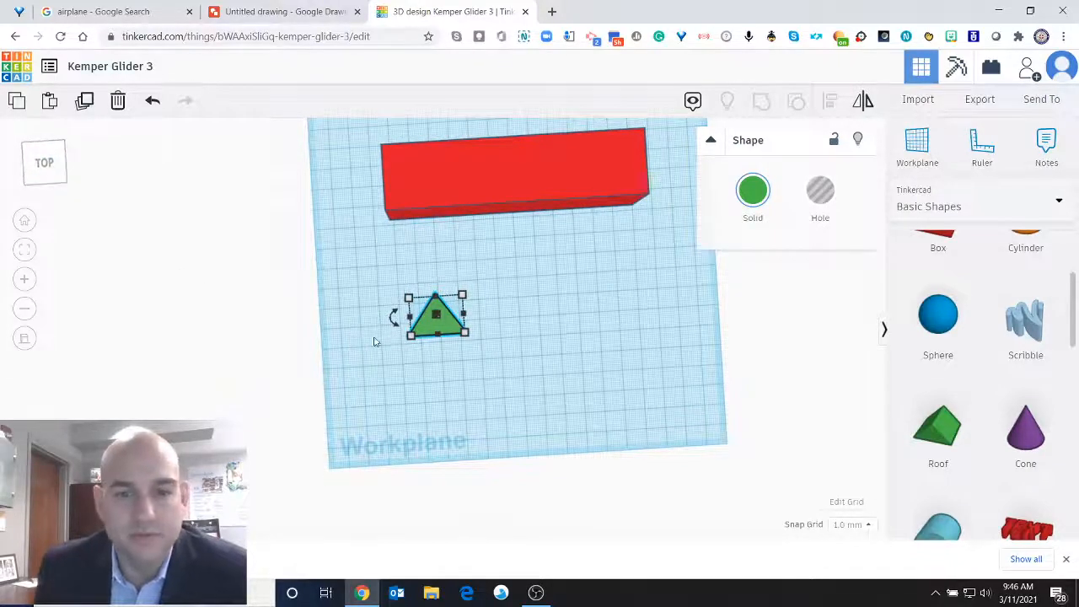
Move the green roof to the red box's left end and turn it on the workplane so its tip points away from the box.
scroll(446, 335, down, 2)
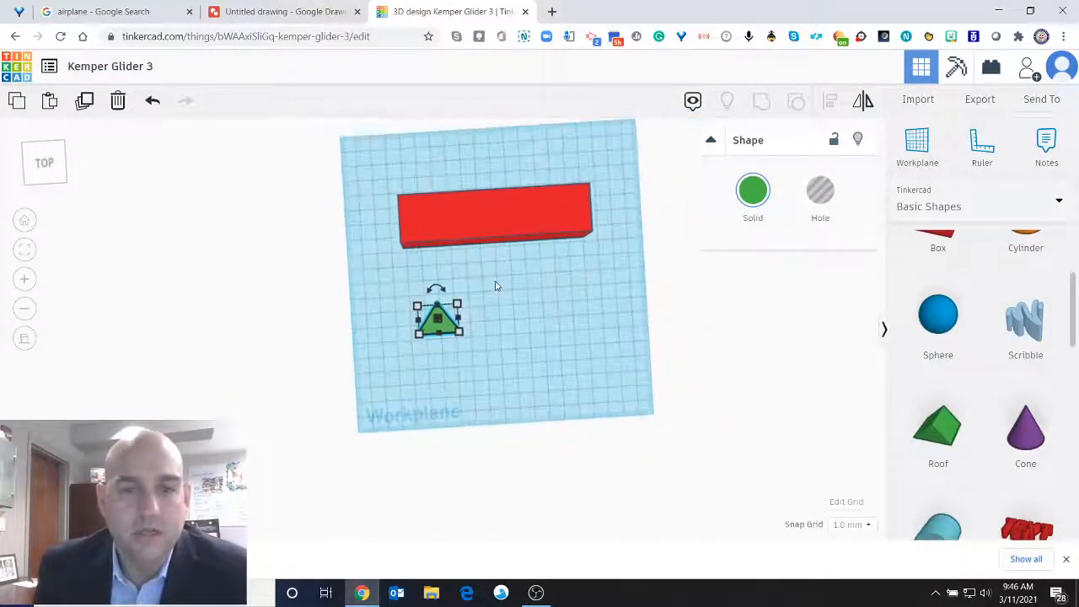
click(471, 321)
drag(430, 314, 371, 218)
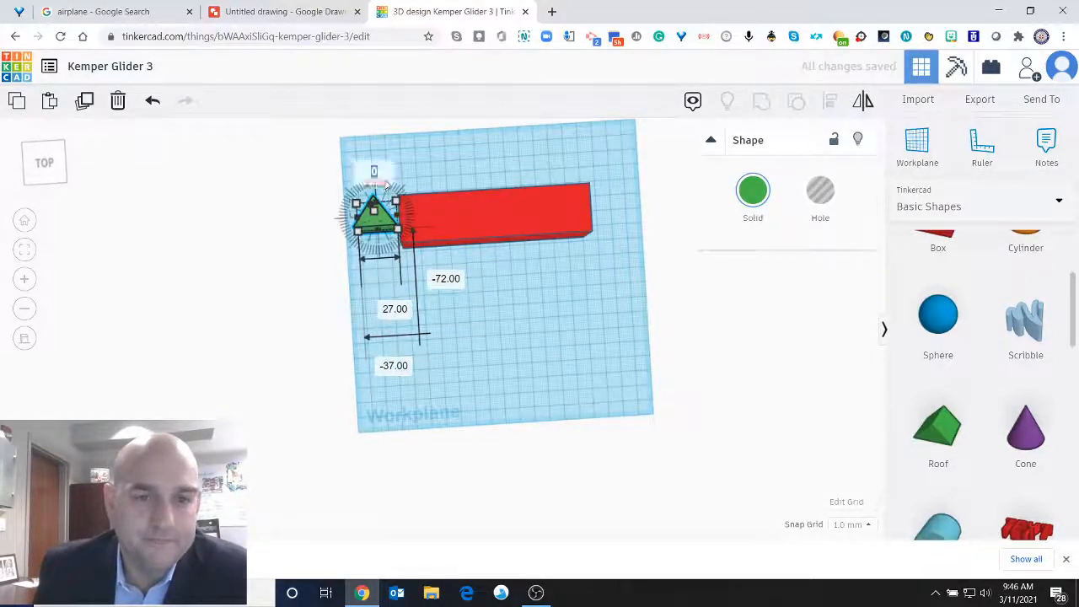
mouse_move(392, 192)
mouse_down()
mouse_move(403, 209)
mouse_move(402, 193)
mouse_up()
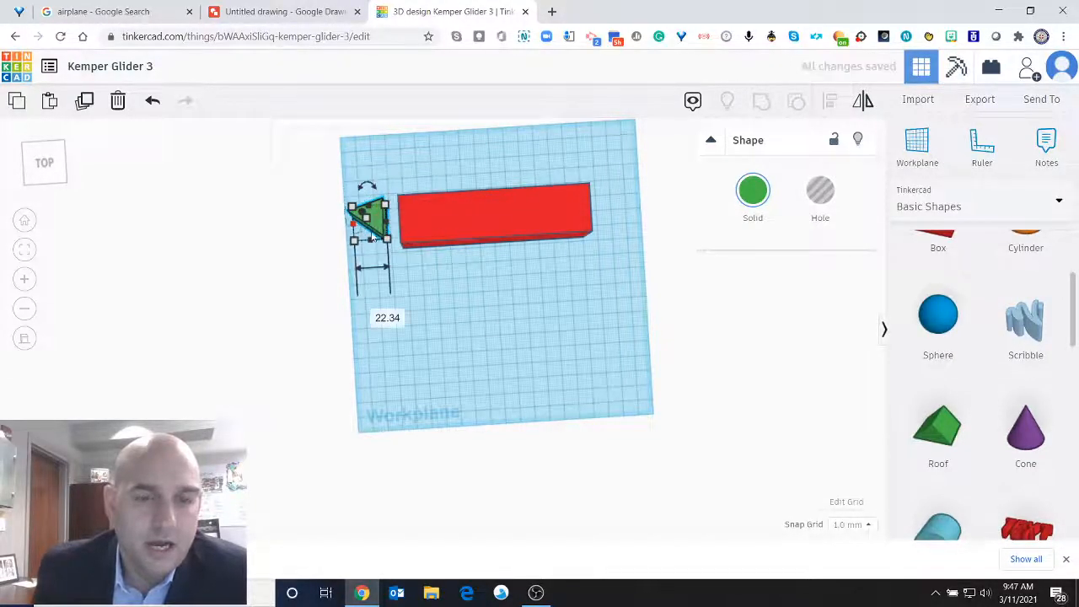
scroll(401, 250, up, 2)
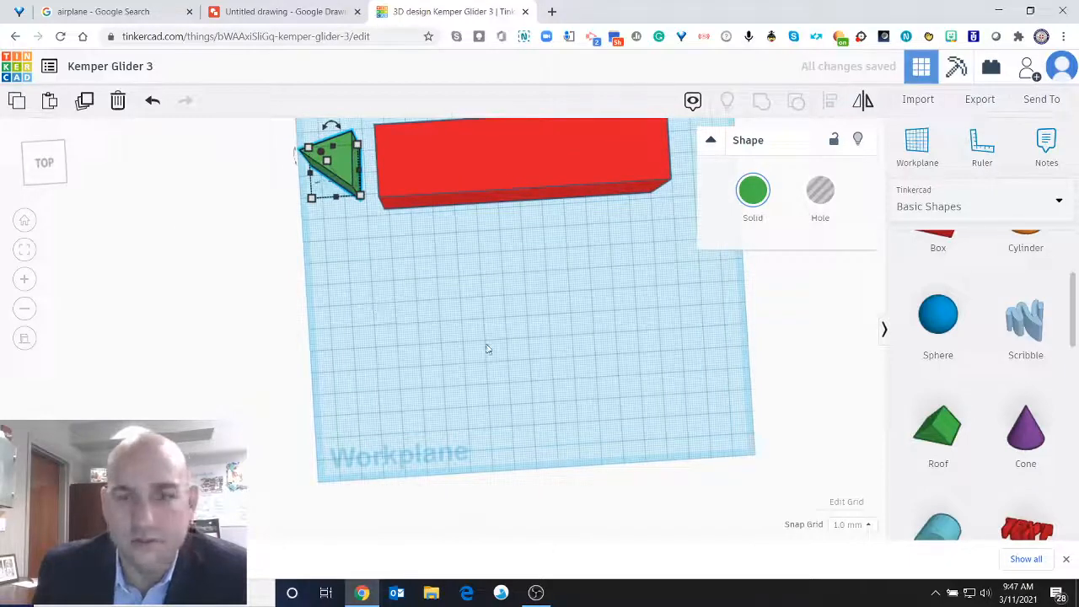
click(495, 277)
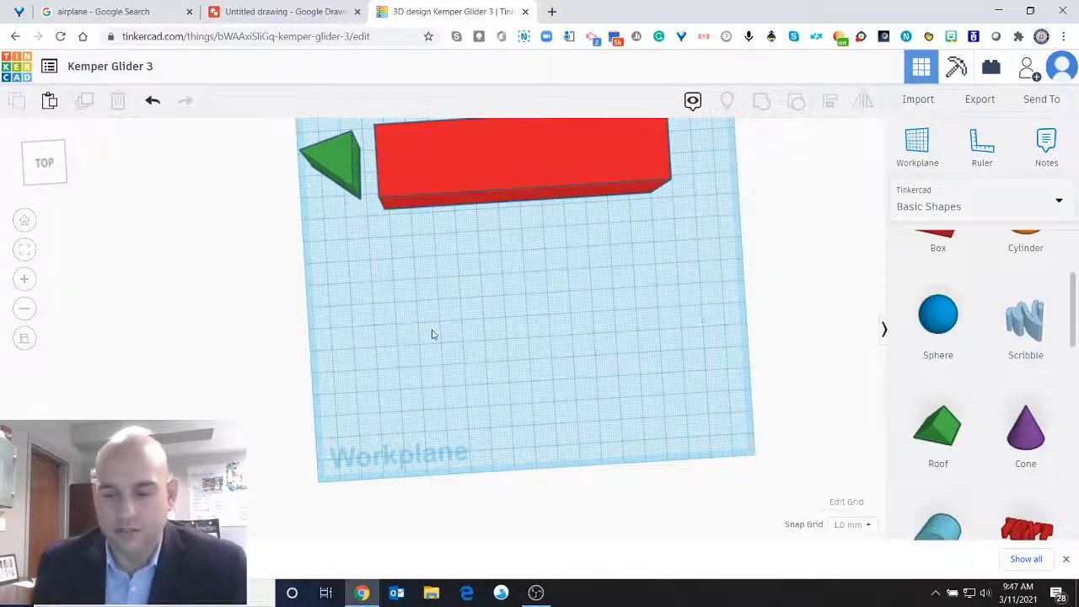
Move the red box 19 mm right and 44 mm forward, and bring the green roof back in line with its left end.
scroll(479, 244, up, 1)
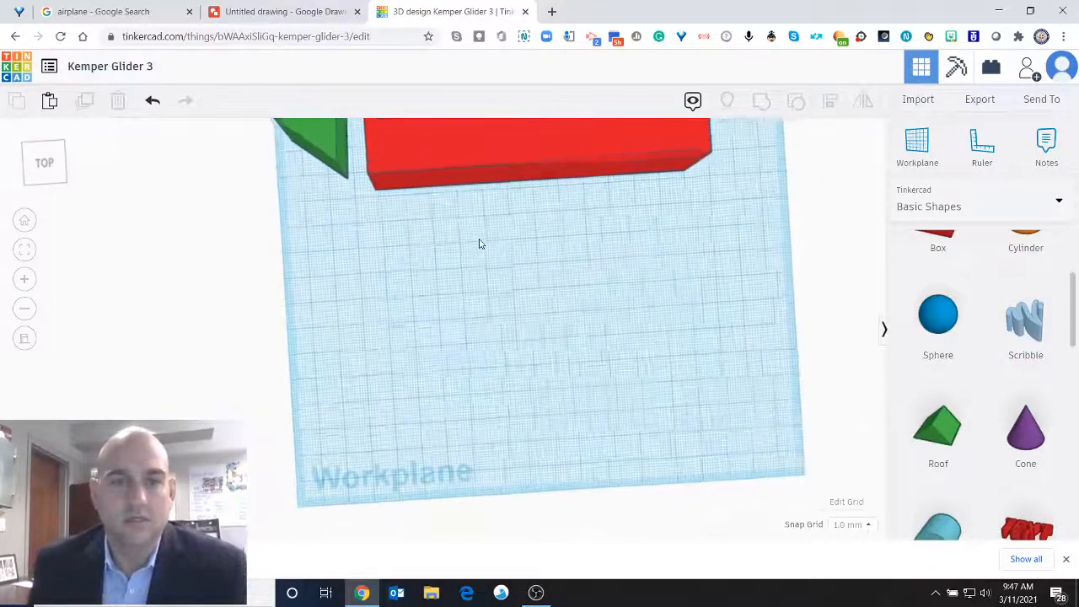
scroll(480, 243, down, 3)
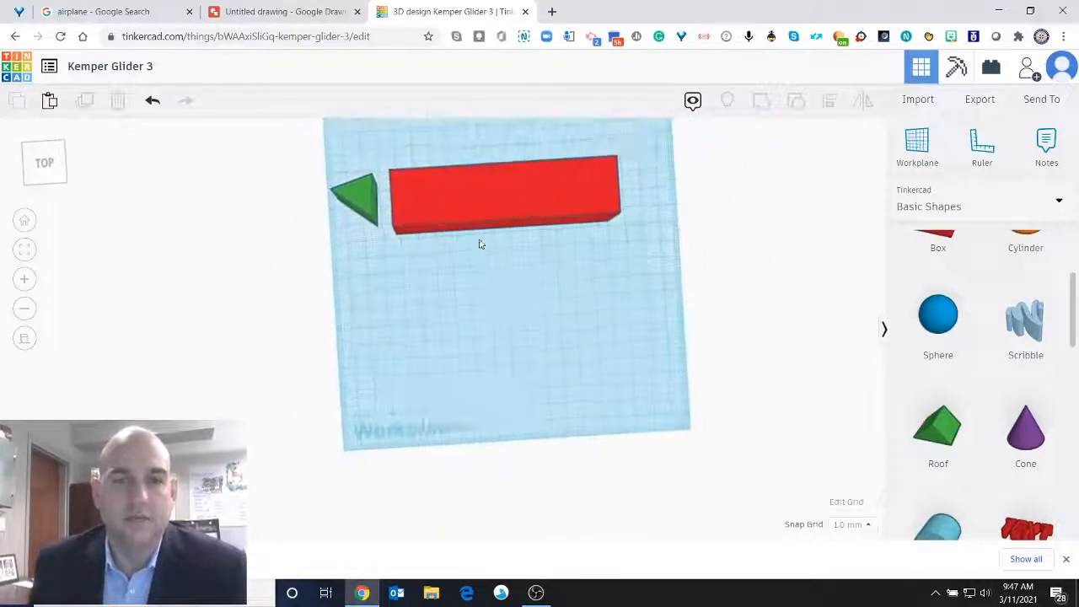
click(45, 169)
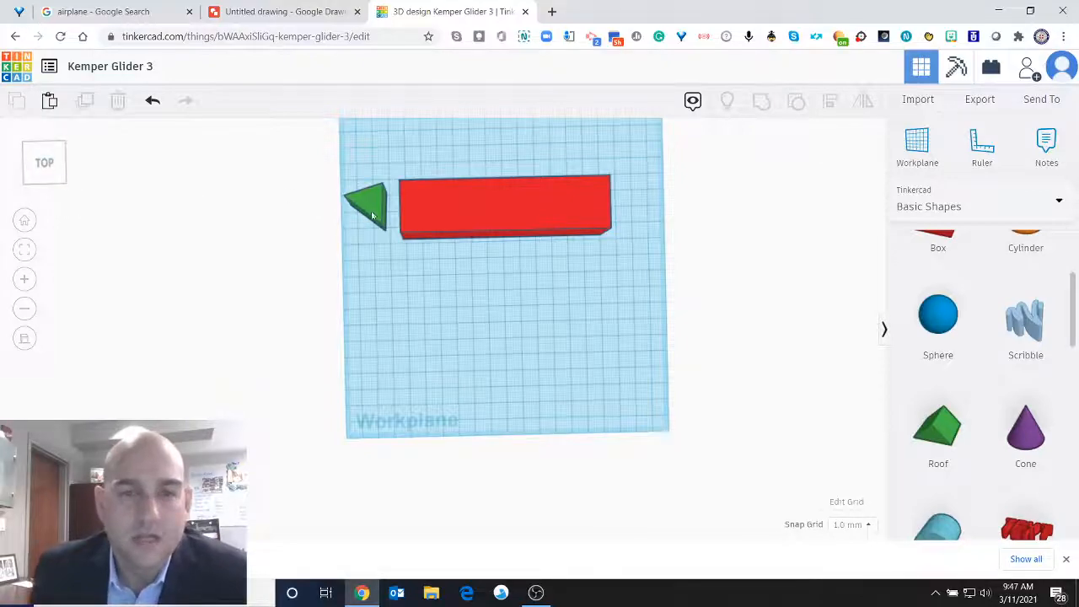
drag(469, 242, 492, 292)
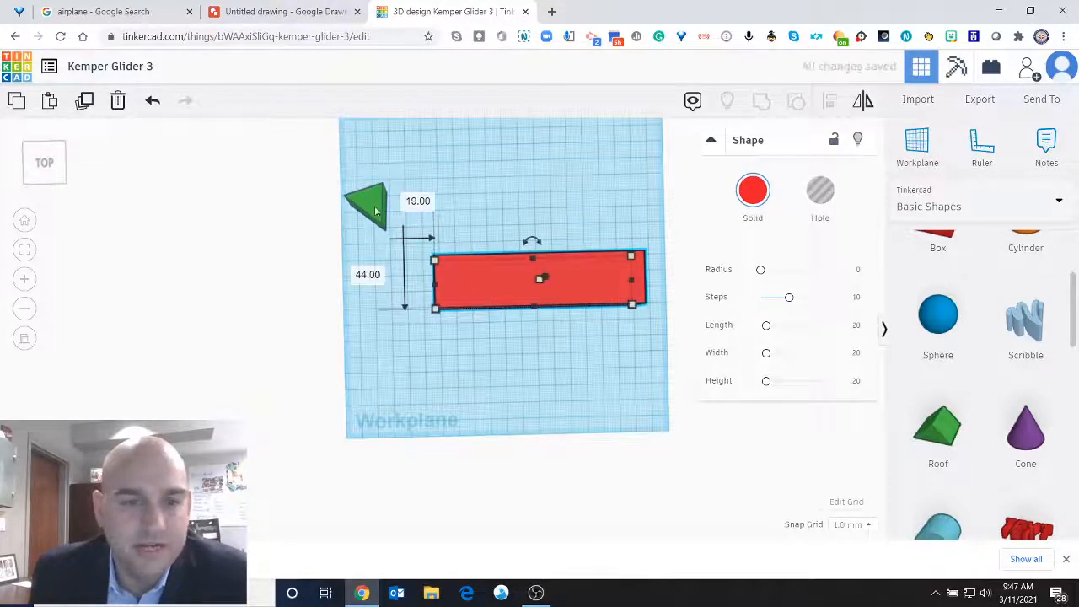
drag(374, 205, 405, 281)
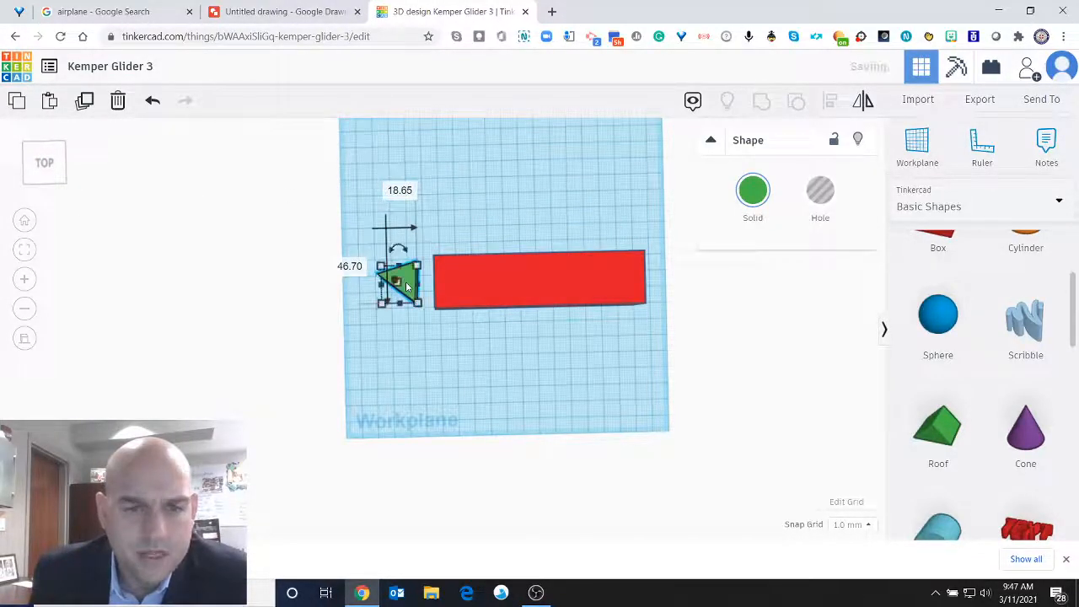
Move the green roof 3 mm closer to the red box's left end and inspect the two from the front.
scroll(443, 288, up, 3)
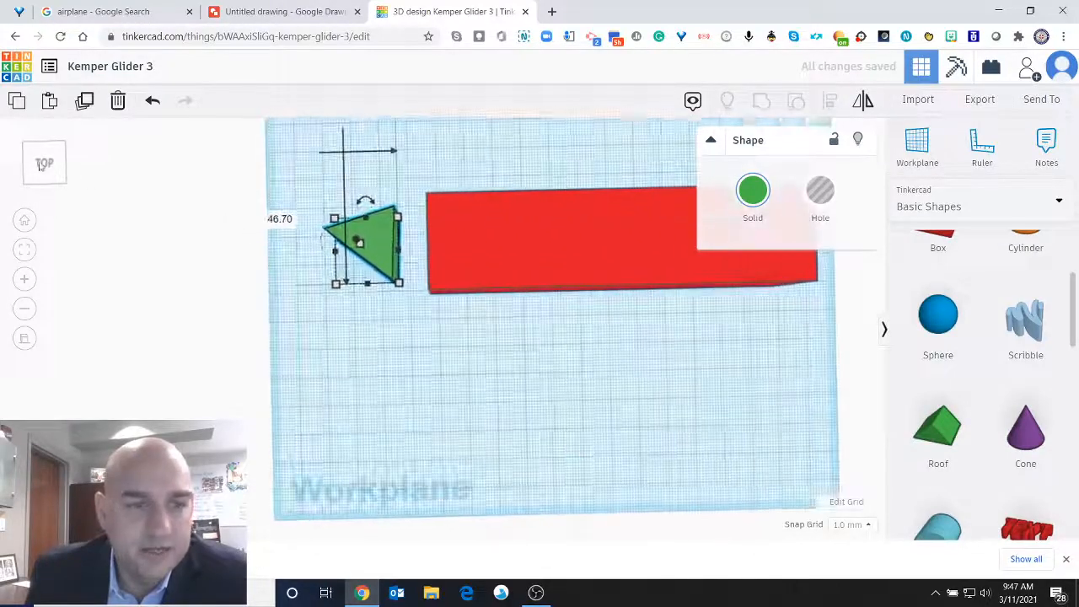
drag(43, 164, 43, 158)
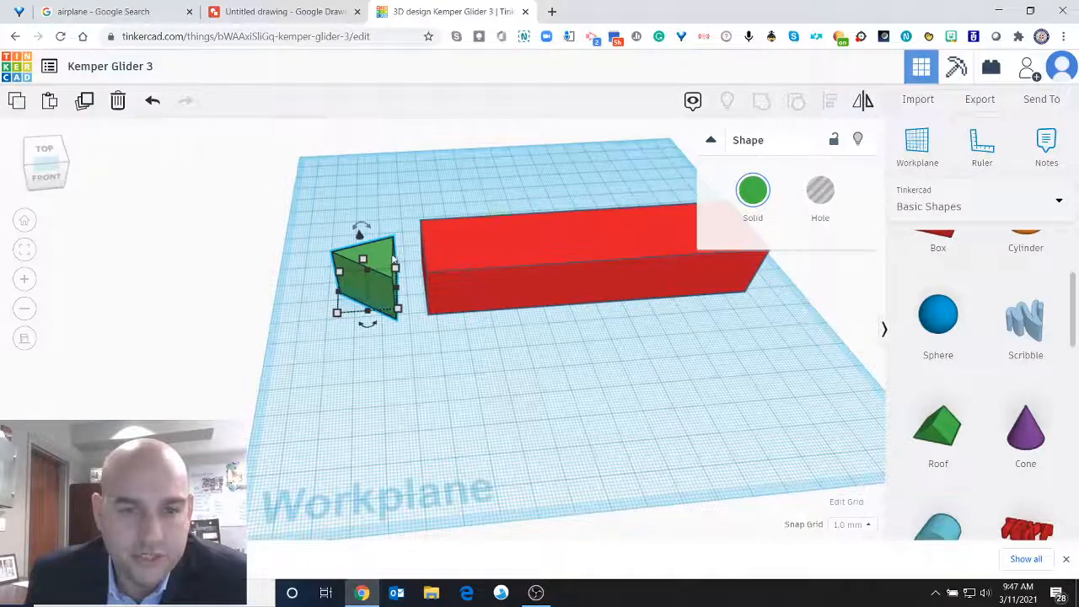
mouse_move(383, 259)
mouse_down()
mouse_move(408, 259)
mouse_move(378, 259)
mouse_up()
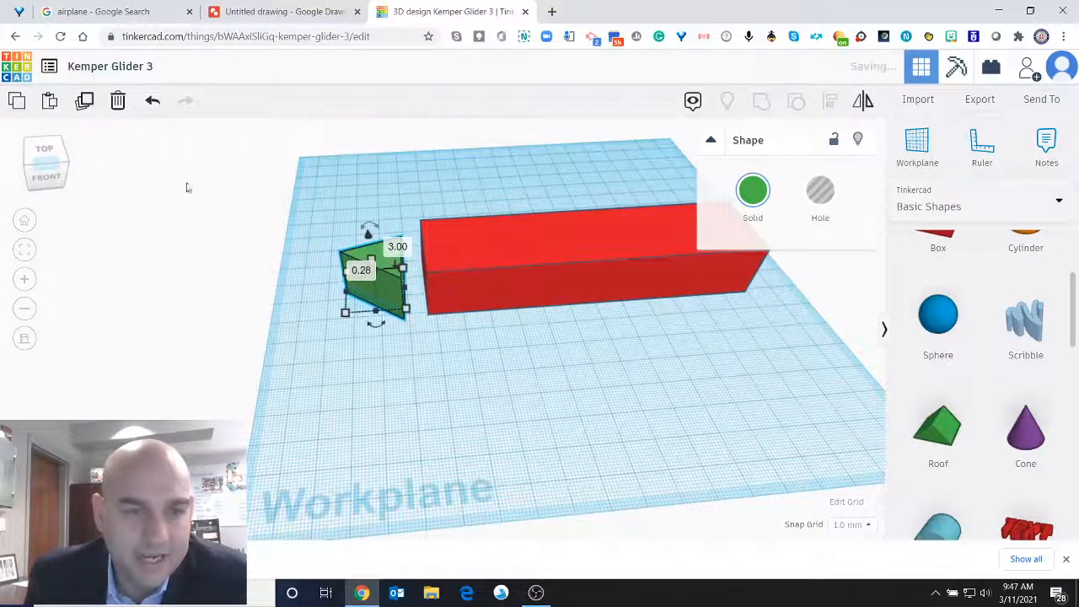
click(47, 175)
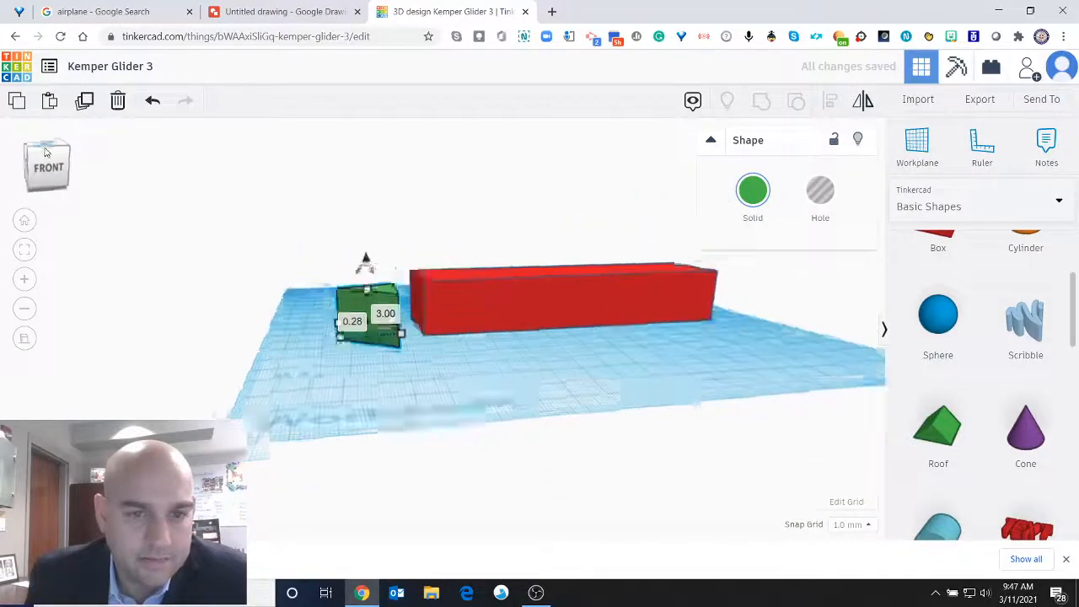
drag(47, 146, 42, 155)
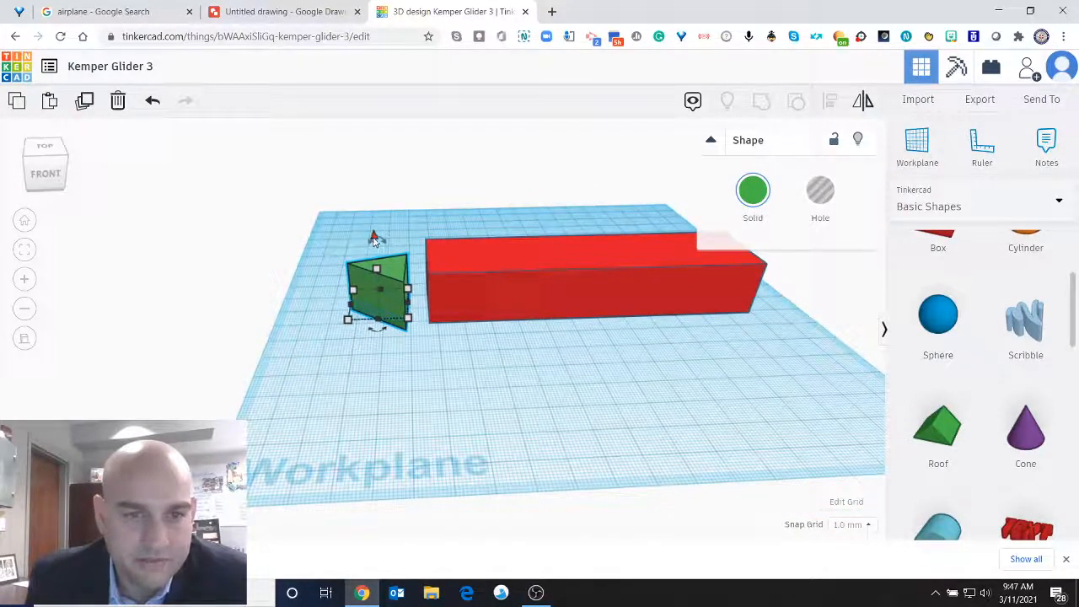
Raise the green roof 5 mm so it rests on the workplane and check it against the red box.
mouse_move(374, 240)
mouse_down()
mouse_move(374, 229)
mouse_move(373, 240)
mouse_up()
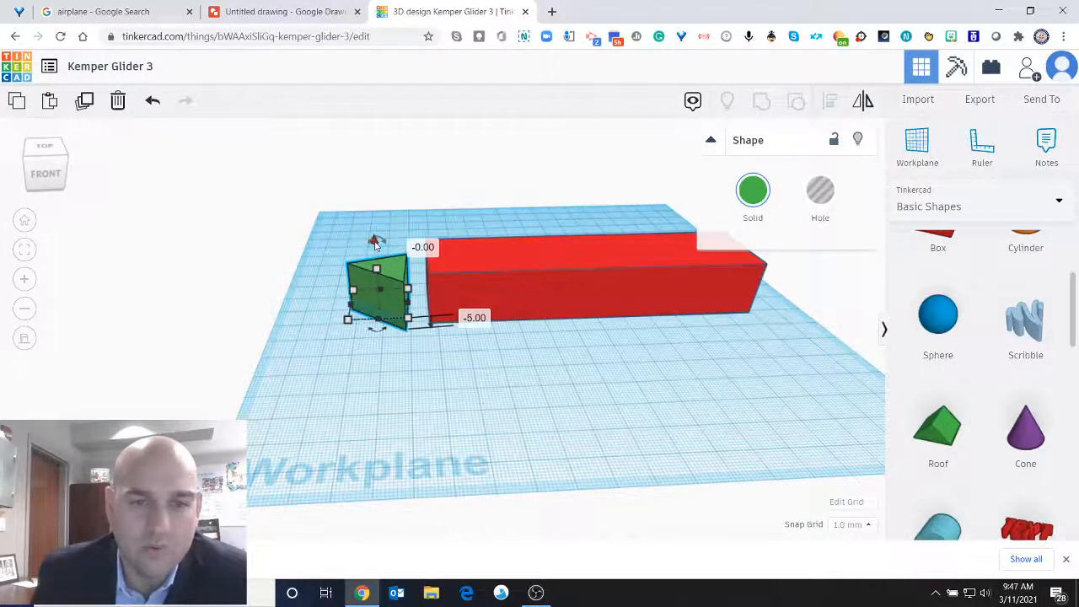
drag(376, 243, 374, 222)
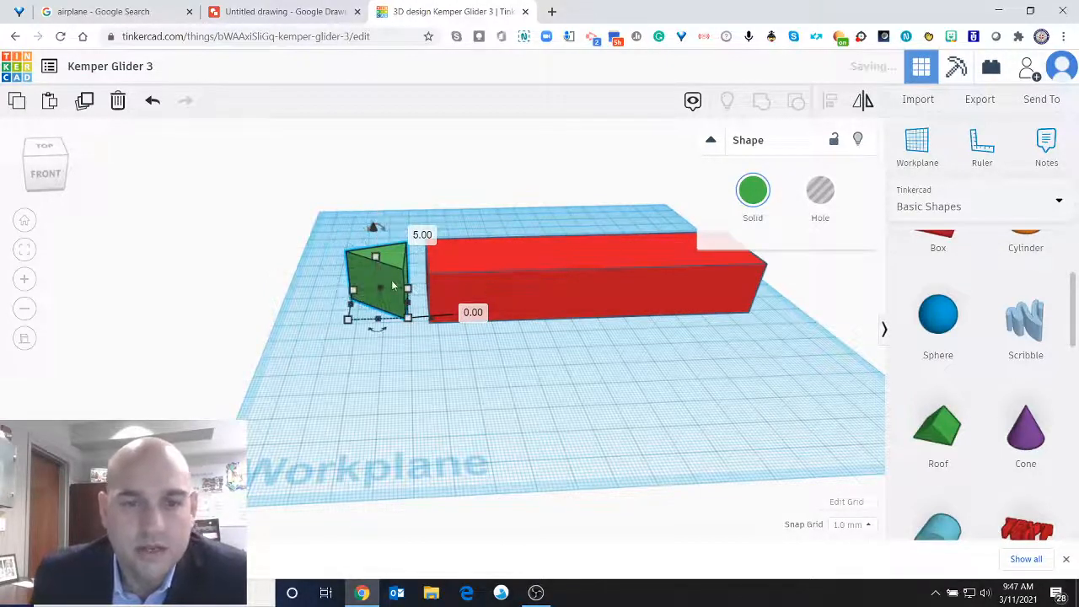
click(576, 255)
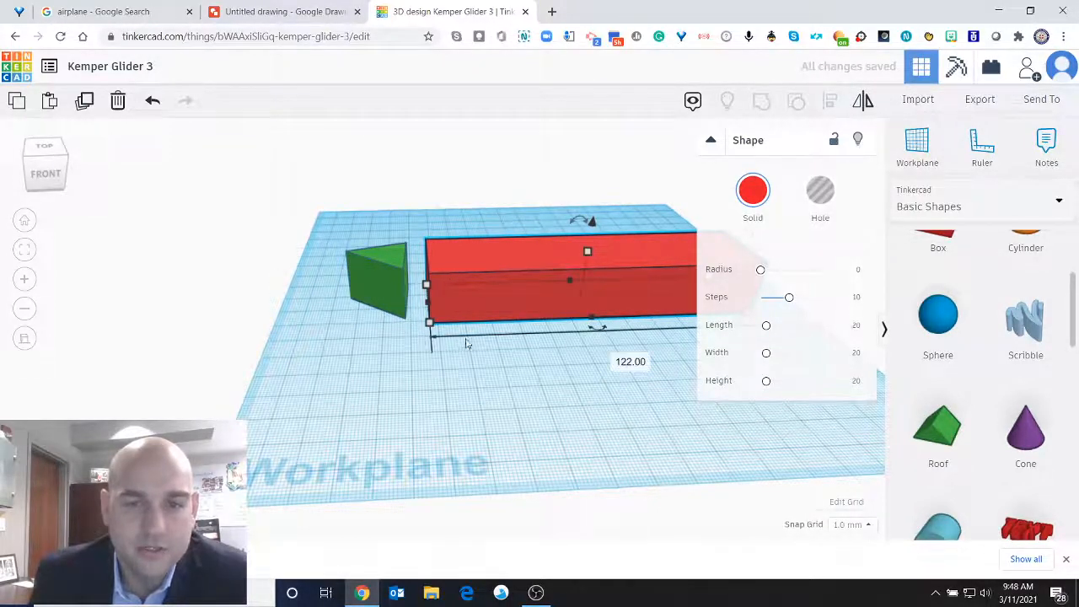
click(462, 346)
click(517, 253)
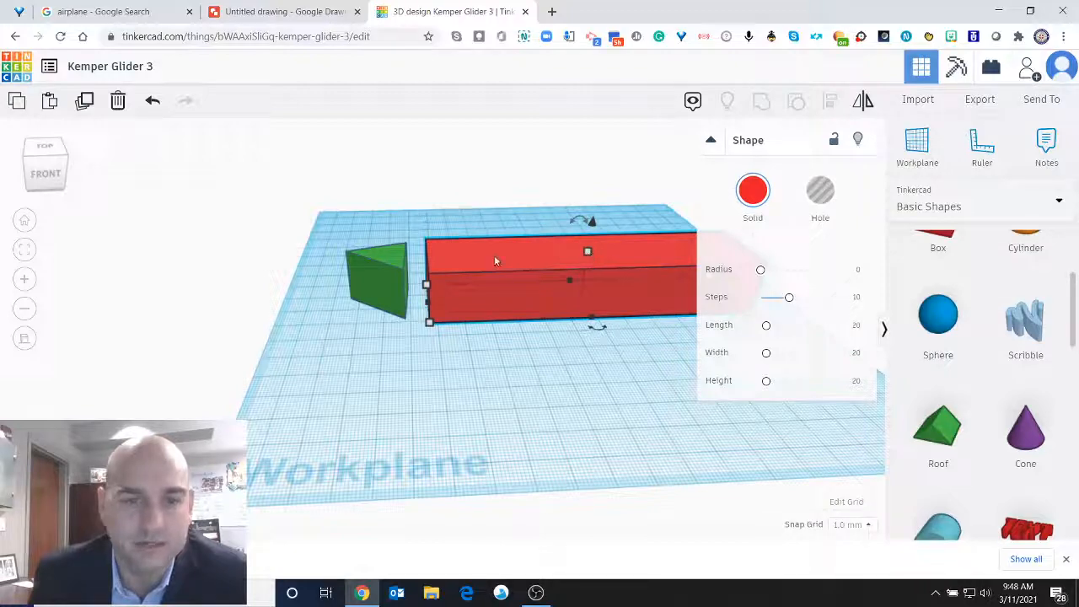
click(386, 257)
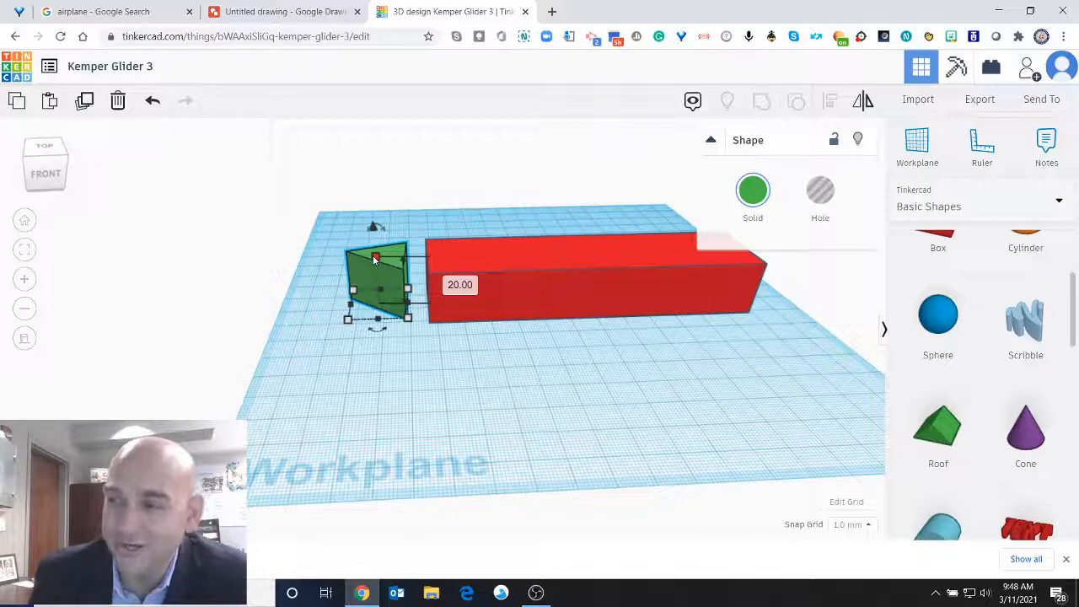
Move the green roof about 15 mm right so it overlaps the red box's left end, and check it from above.
drag(375, 258, 451, 266)
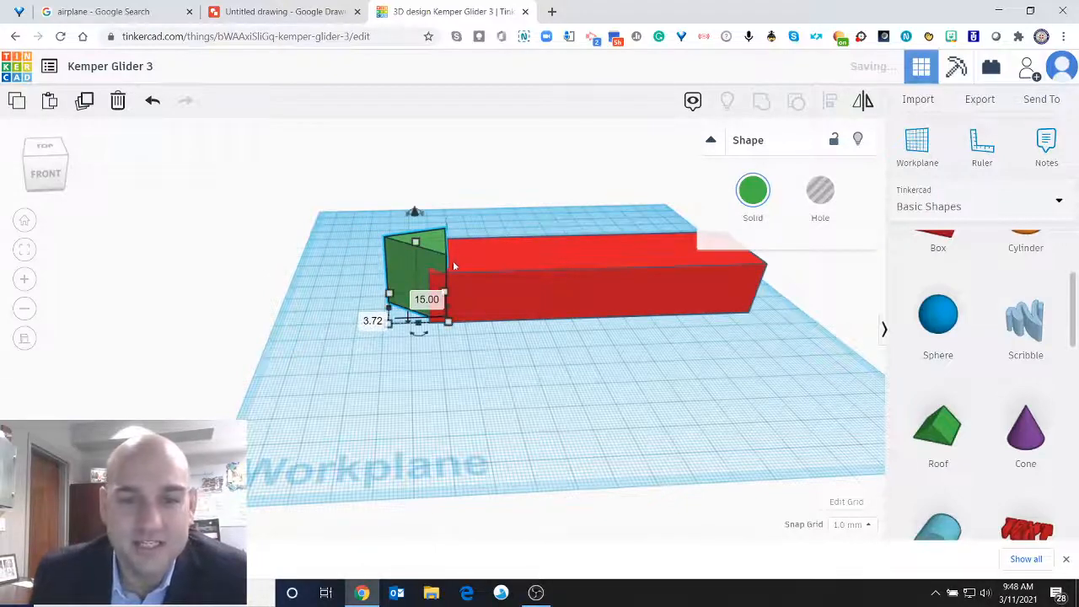
click(47, 146)
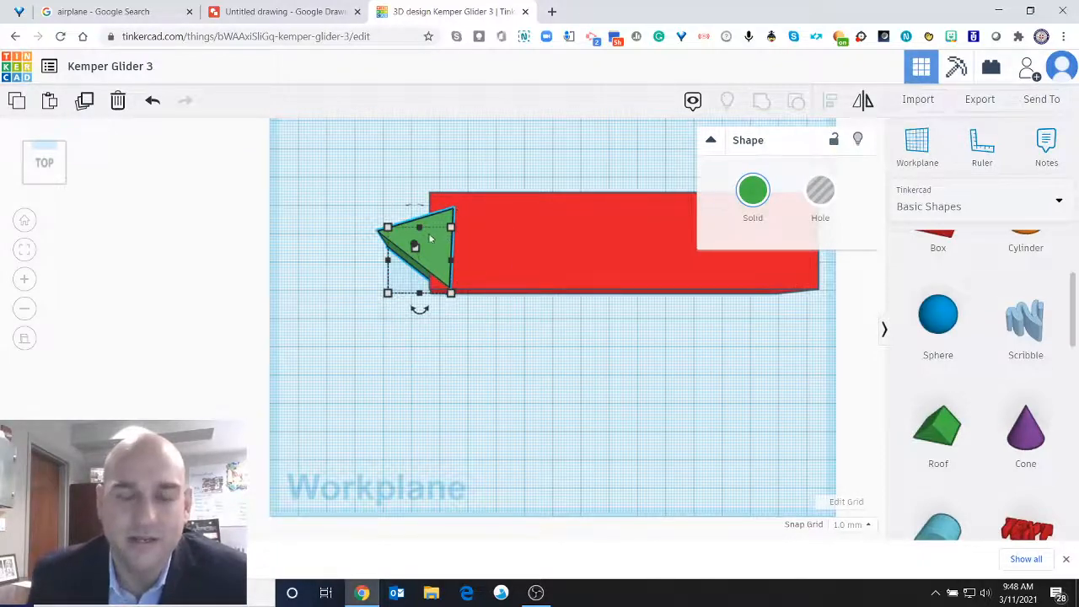
click(52, 169)
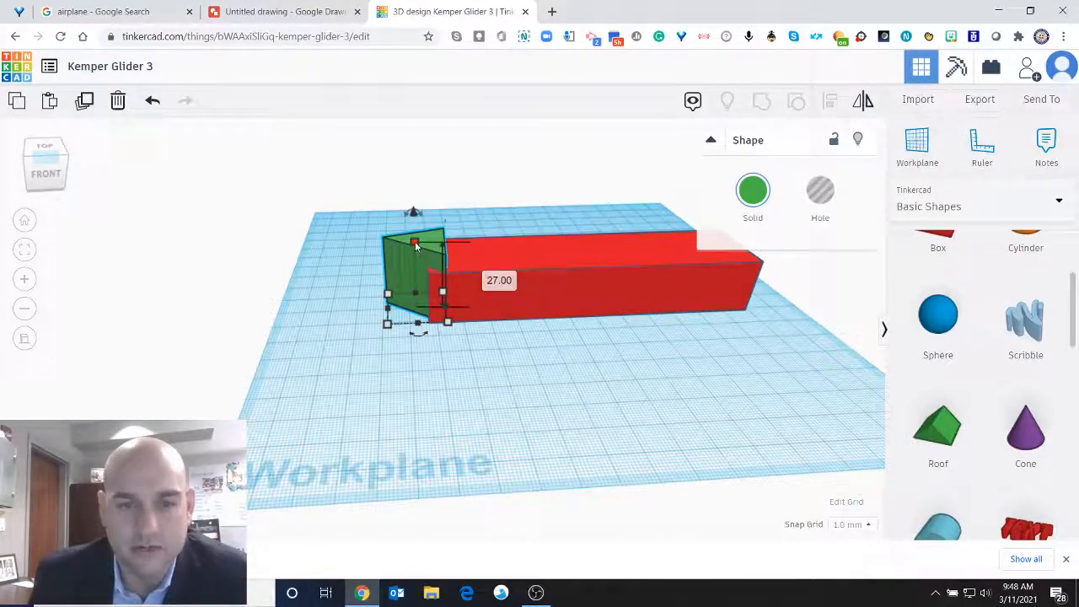
Set the green roof's height to 20 mm and check its fit on the red box from above.
drag(416, 245, 414, 252)
click(486, 281)
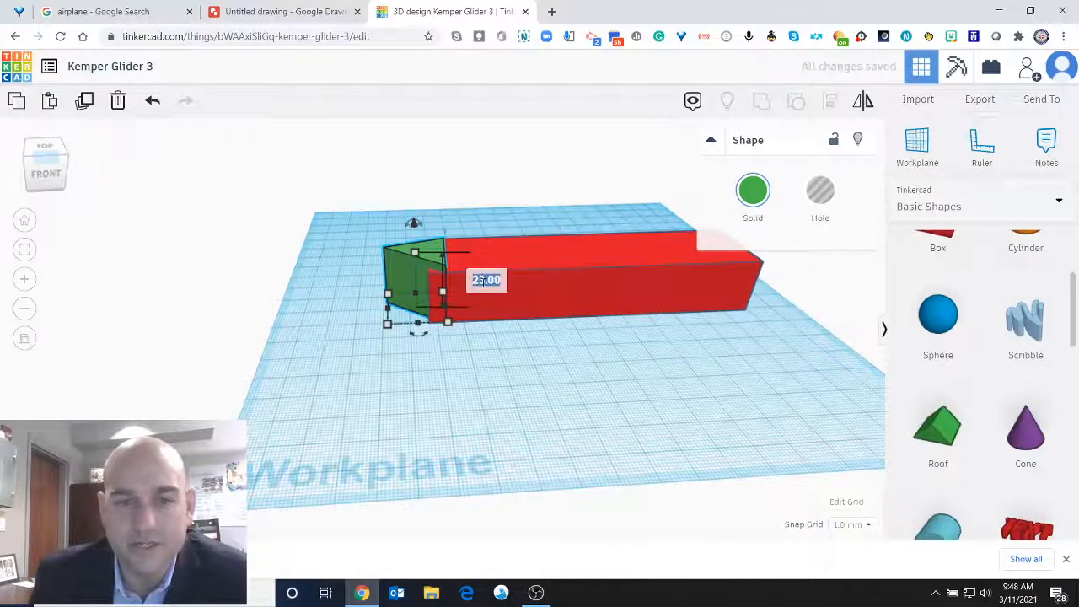
key(Return)
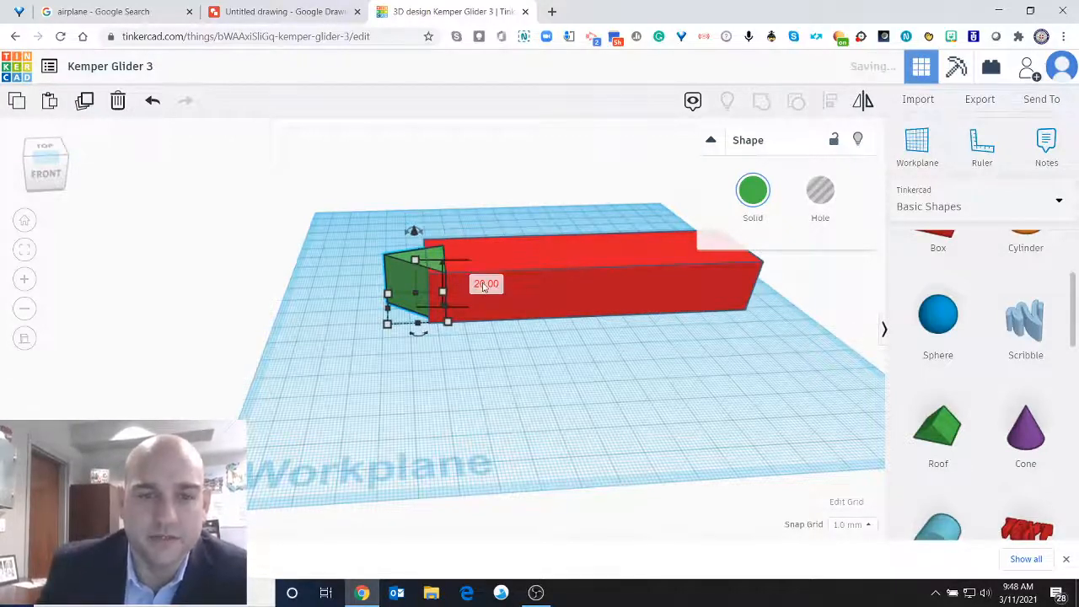
click(46, 150)
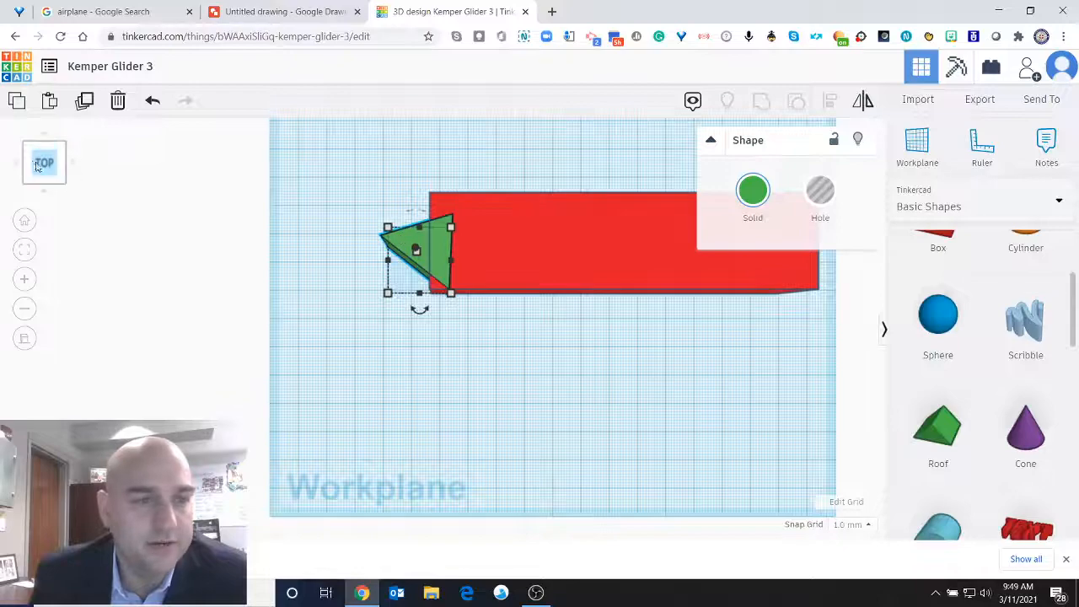
click(44, 164)
drag(40, 161, 41, 157)
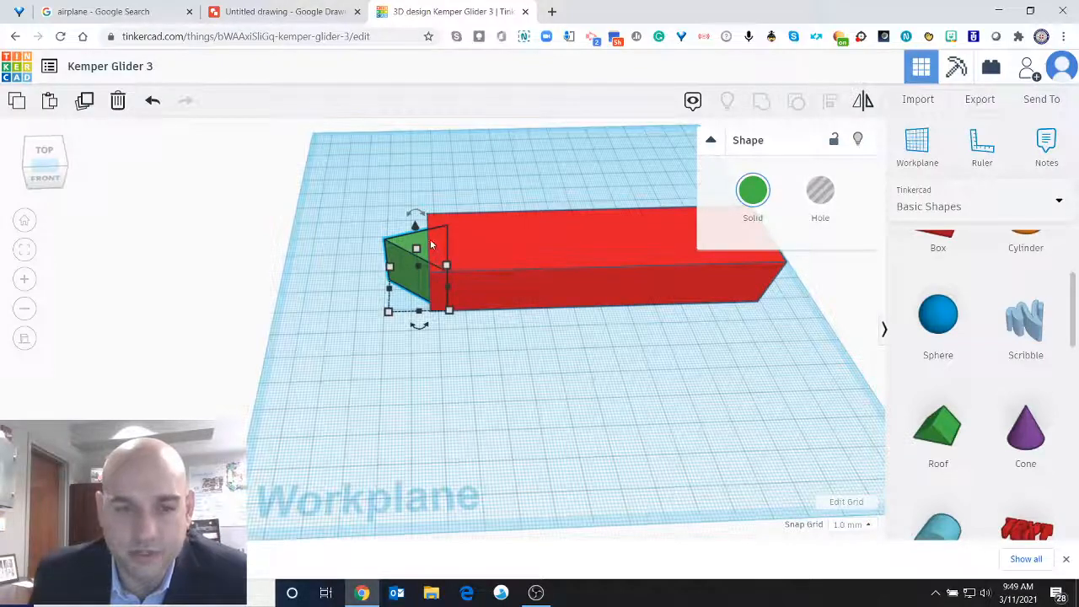
Enlarge the green roof's footprint to about the red box's width, shift it to the box's left end, and inspect the joint.
click(59, 151)
drag(452, 227, 456, 202)
mouse_move(371, 248)
mouse_down()
mouse_move(371, 268)
mouse_move(382, 230)
mouse_up()
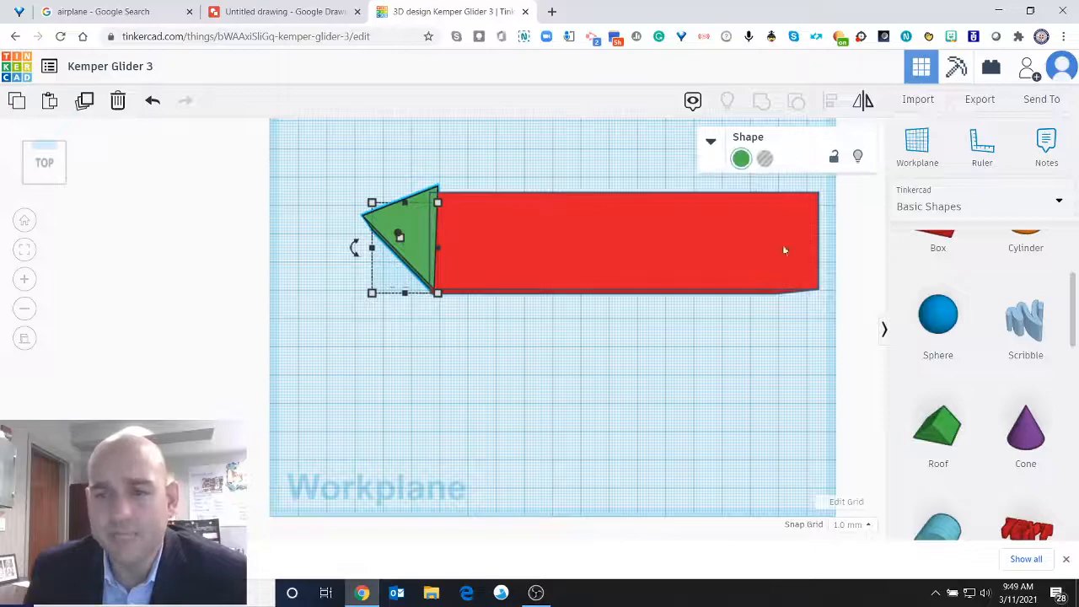
scroll(698, 247, up, 3)
scroll(697, 248, down, 4)
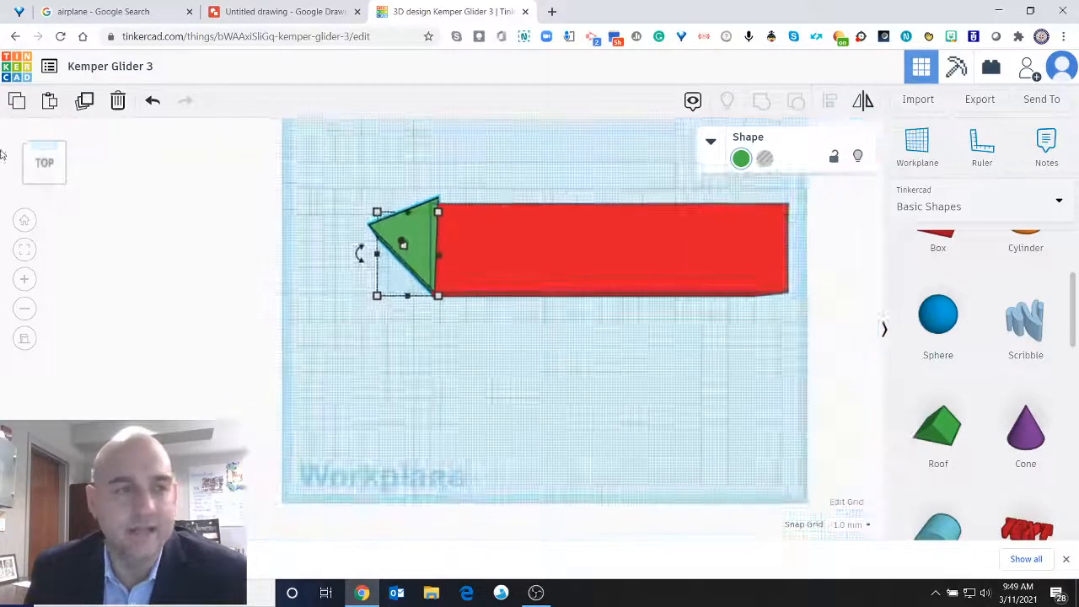
click(45, 137)
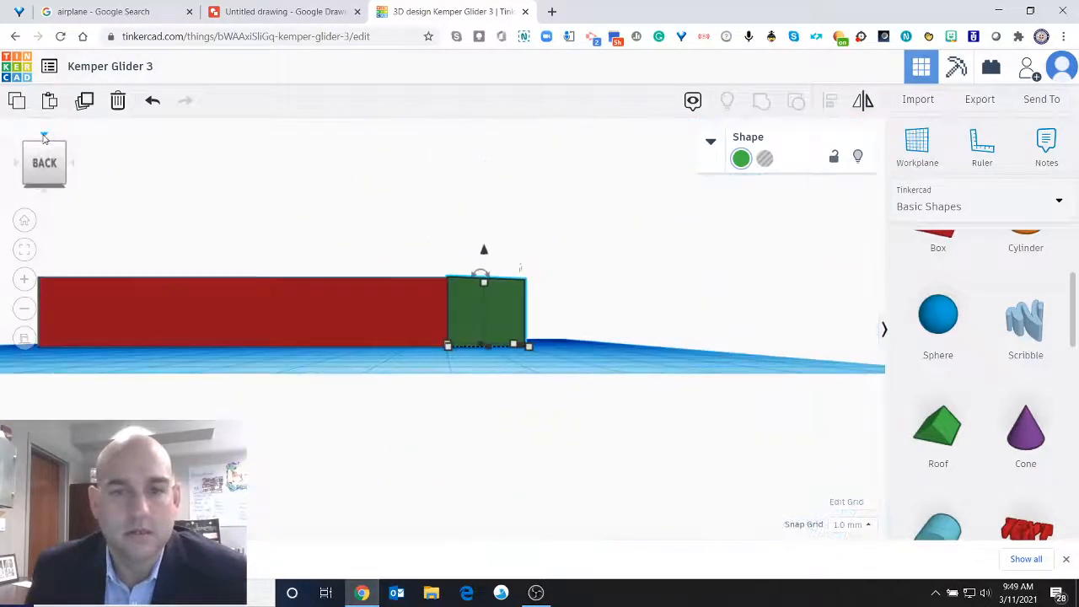
click(44, 137)
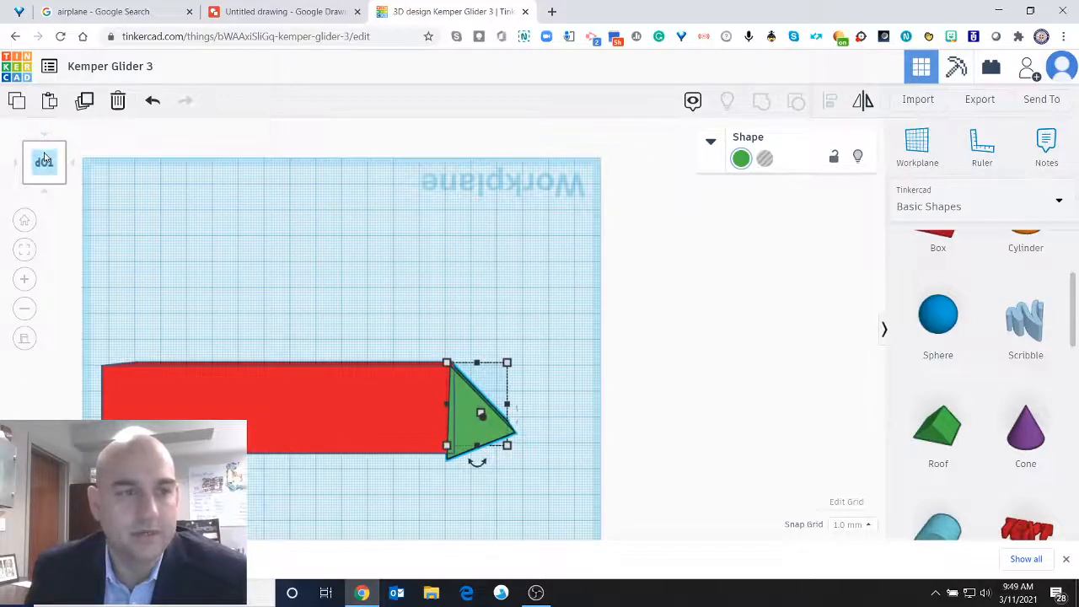
drag(126, 193, 496, 248)
drag(43, 160, 12, 180)
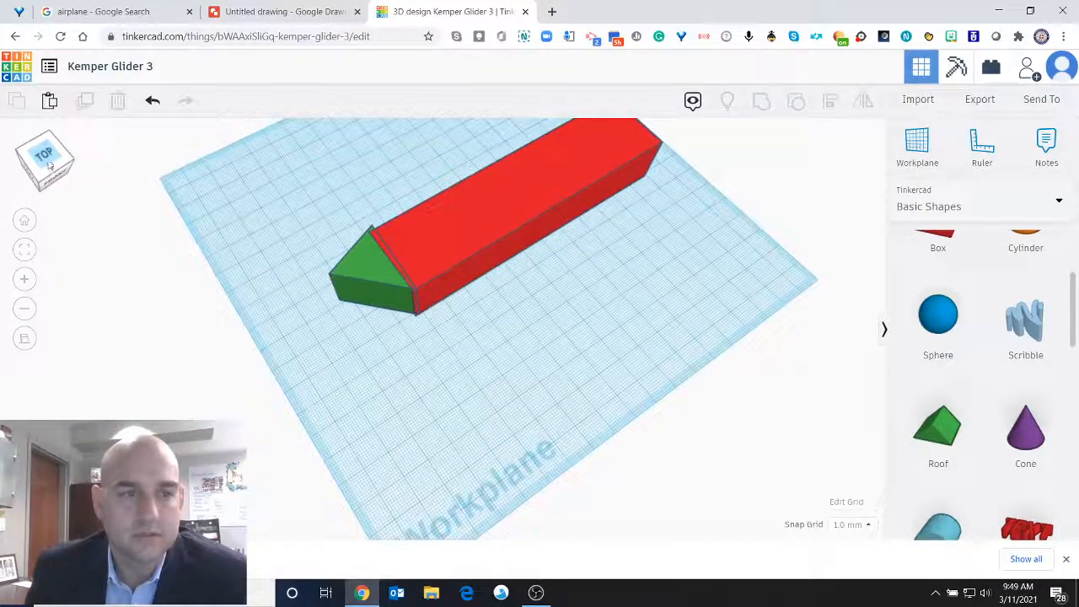
click(44, 158)
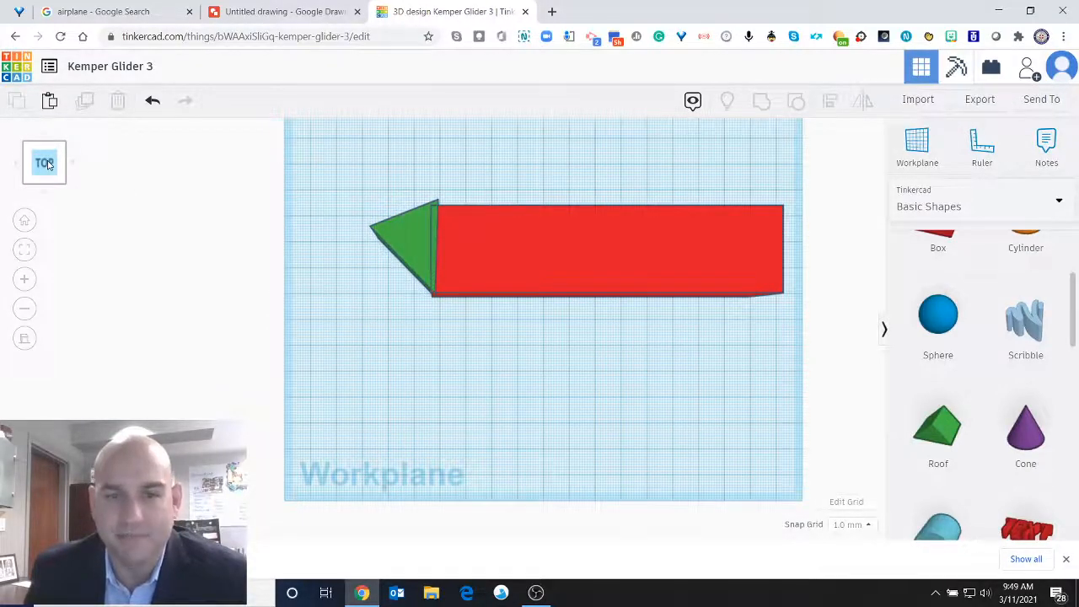
Place a Wedge shape on the workplane in front of the red box.
scroll(583, 303, down, 2)
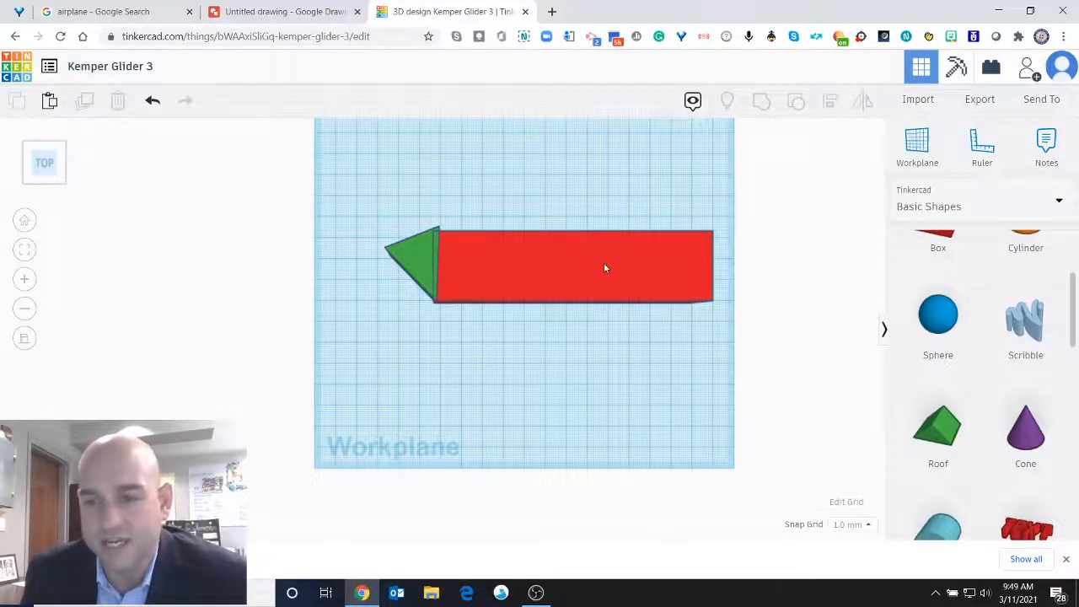
scroll(934, 359, down, 3)
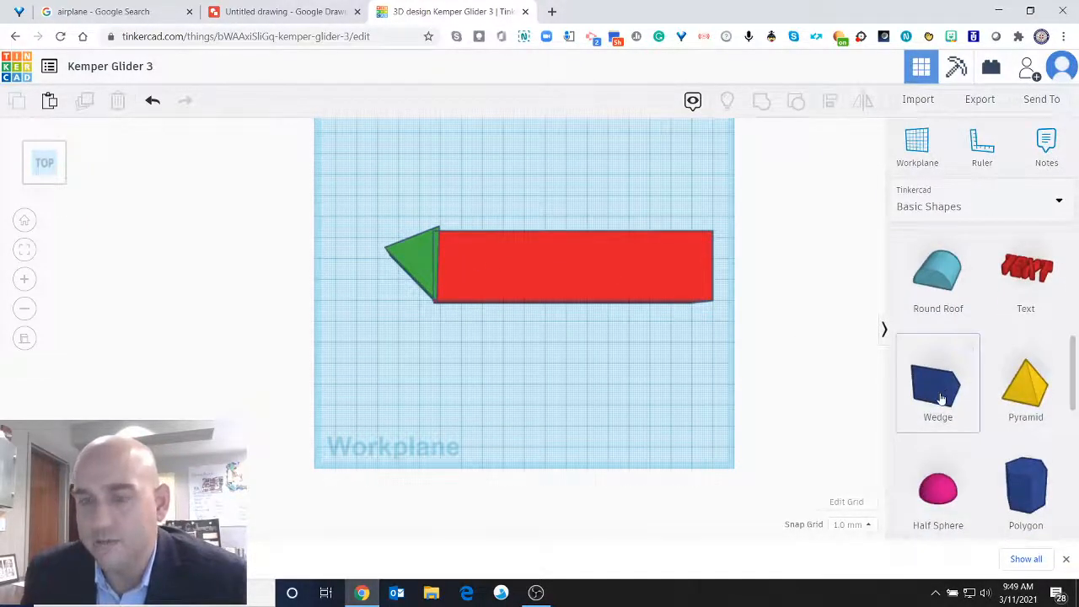
drag(915, 400, 565, 358)
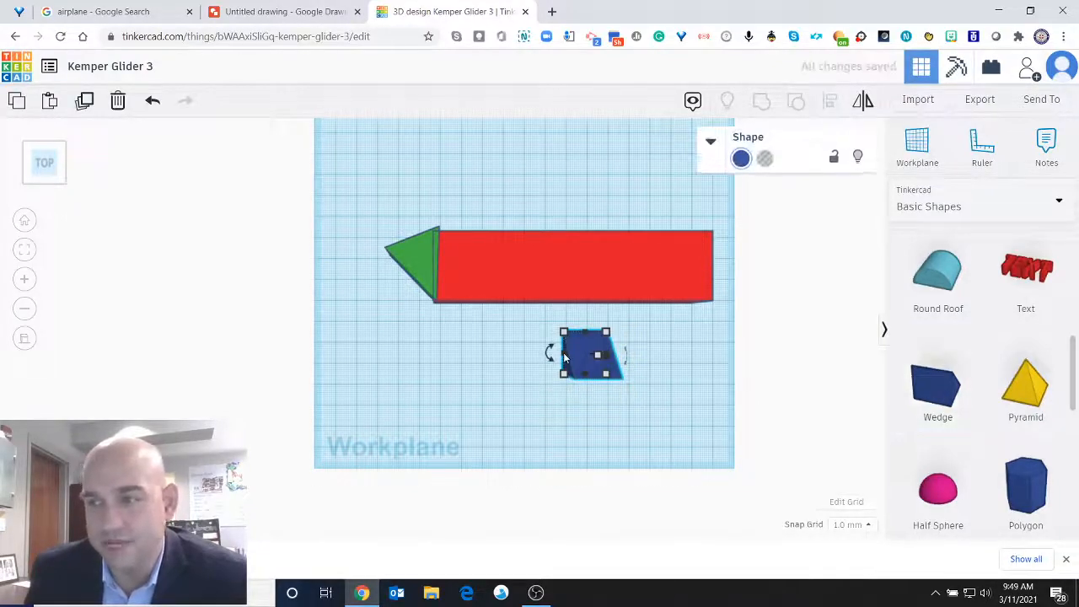
Add a Scribble shape near the green nose and sketch a closed, roughly triangular wing outline with a sloping leading edge.
scroll(956, 281, down, 3)
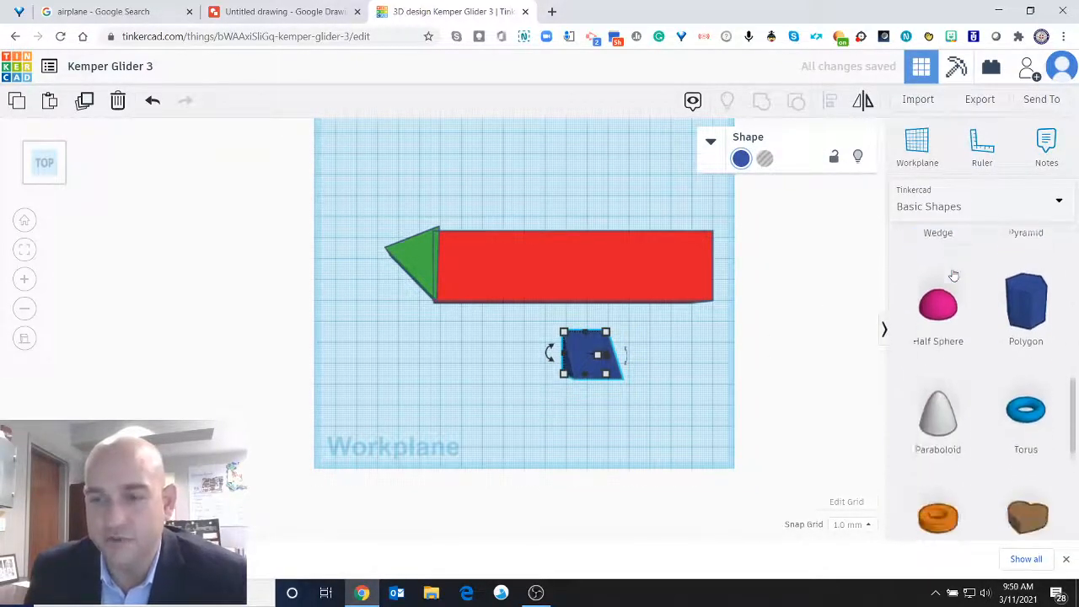
scroll(954, 282, down, 3)
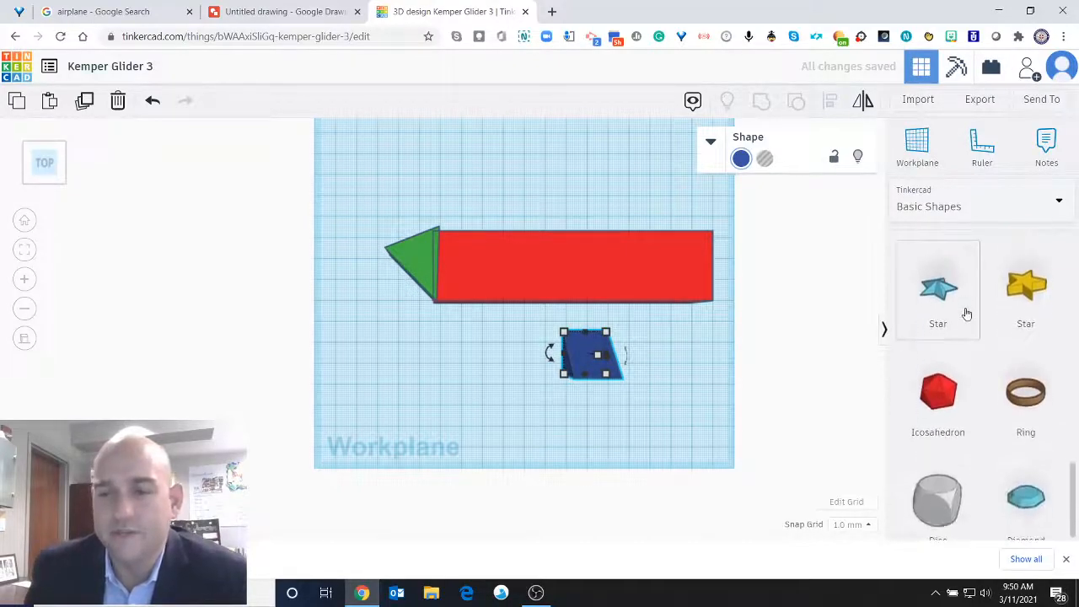
scroll(972, 330, up, 6)
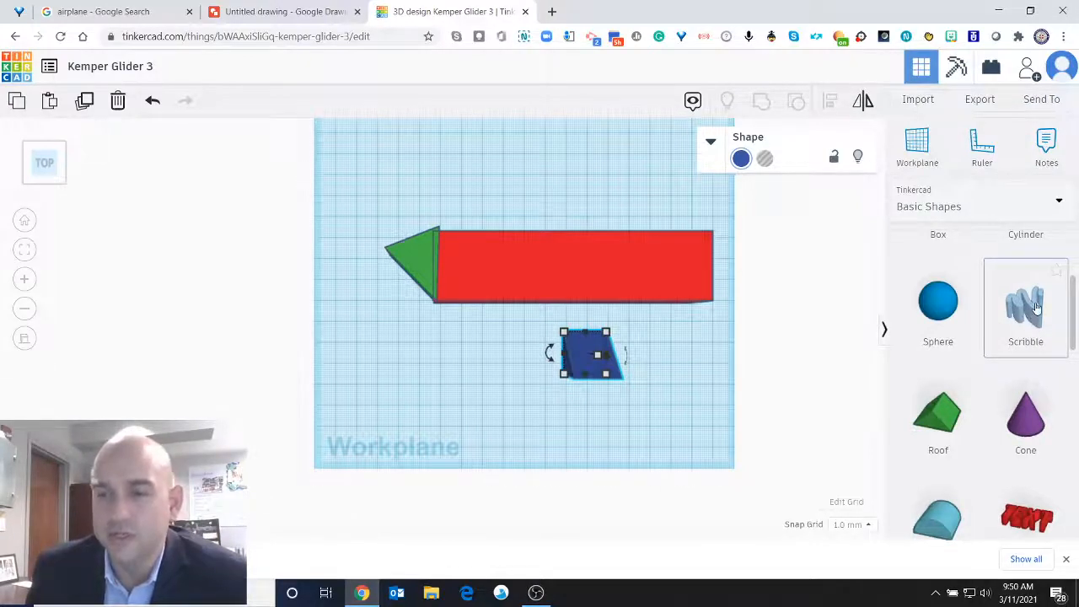
mouse_move(883, 310)
mouse_down()
mouse_move(506, 325)
mouse_move(389, 366)
mouse_up()
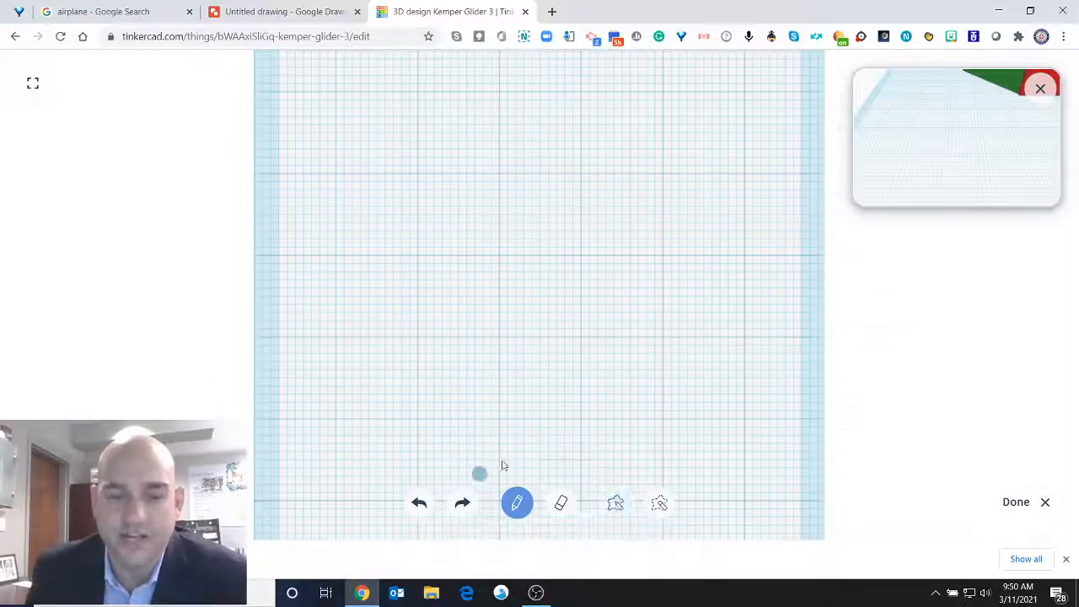
mouse_move(337, 357)
mouse_down()
mouse_move(478, 188)
mouse_move(667, 77)
mouse_move(697, 115)
mouse_up()
mouse_move(705, 157)
mouse_down()
mouse_move(697, 354)
mouse_move(679, 391)
mouse_move(339, 364)
mouse_up()
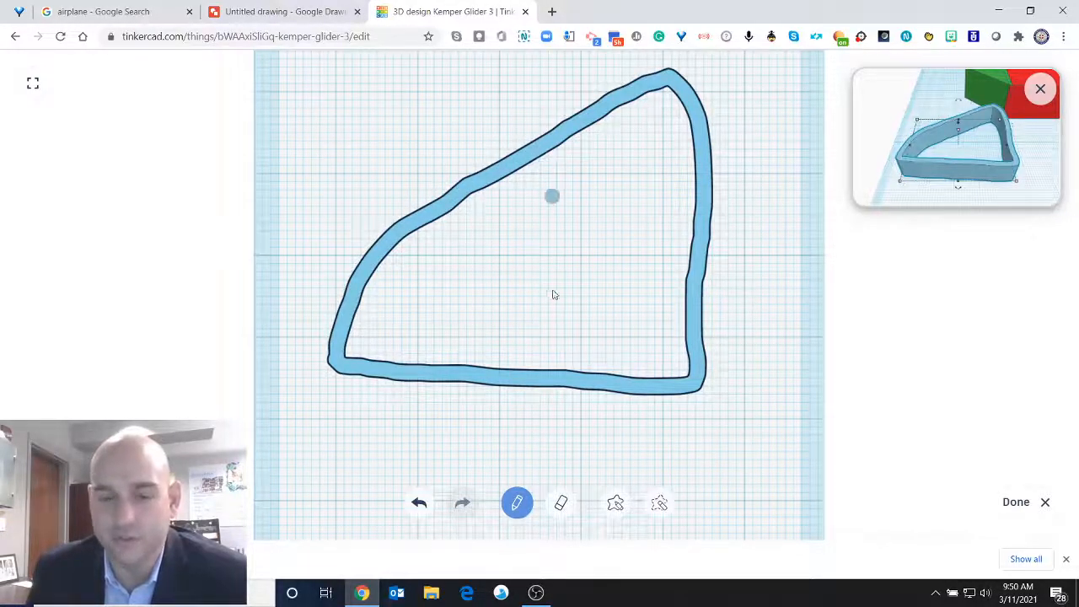
Fill the inside of the wing outline to make it solid and finish the scribble.
click(619, 506)
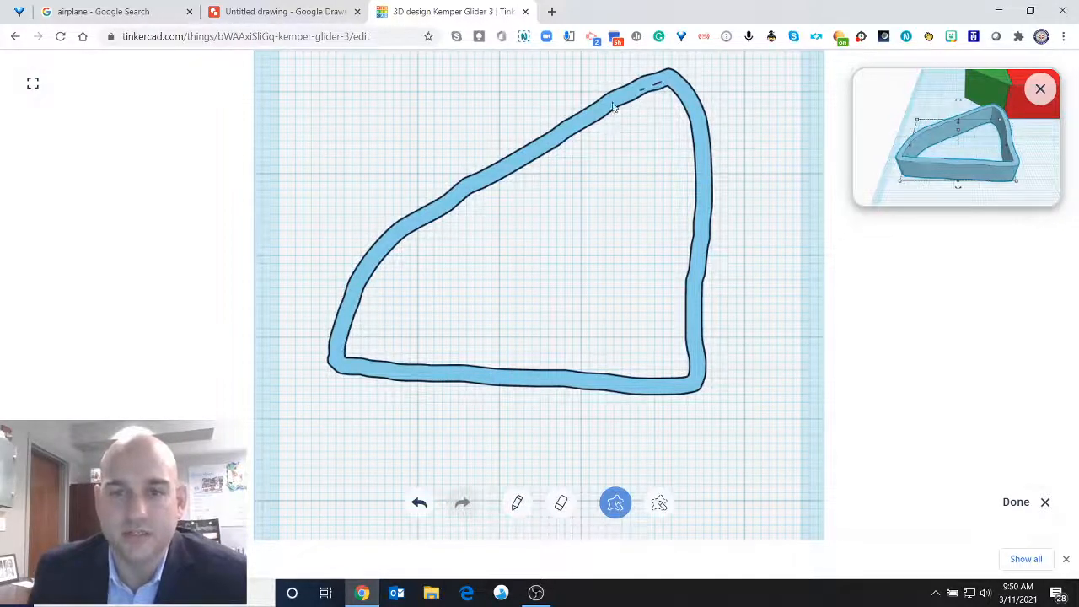
mouse_move(502, 166)
mouse_down()
mouse_move(377, 238)
mouse_move(346, 313)
mouse_move(341, 366)
mouse_move(486, 385)
mouse_move(697, 388)
mouse_move(710, 197)
mouse_move(684, 91)
mouse_up()
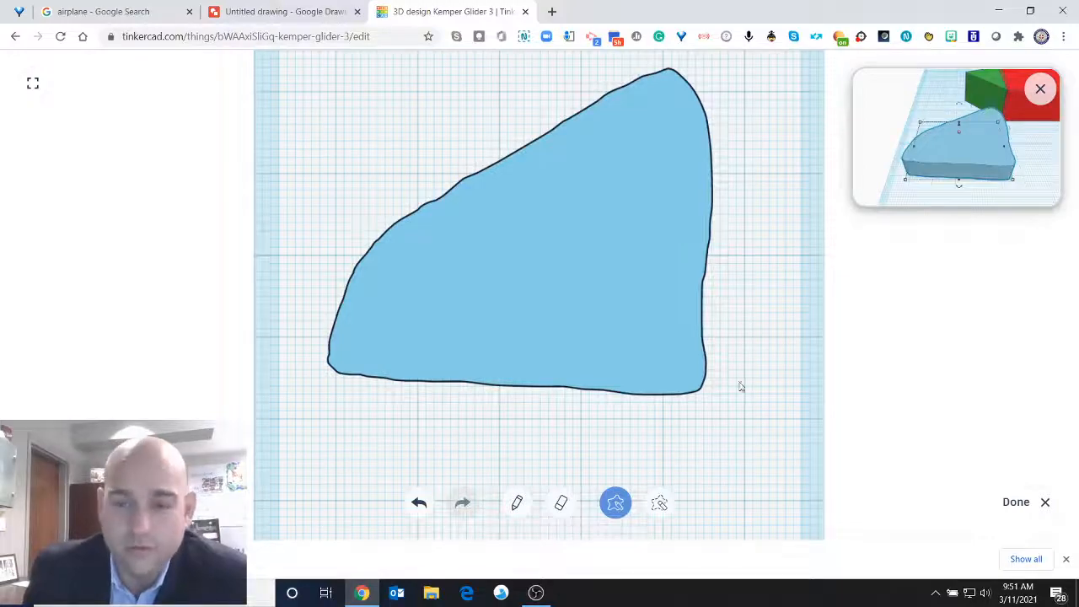
click(1016, 502)
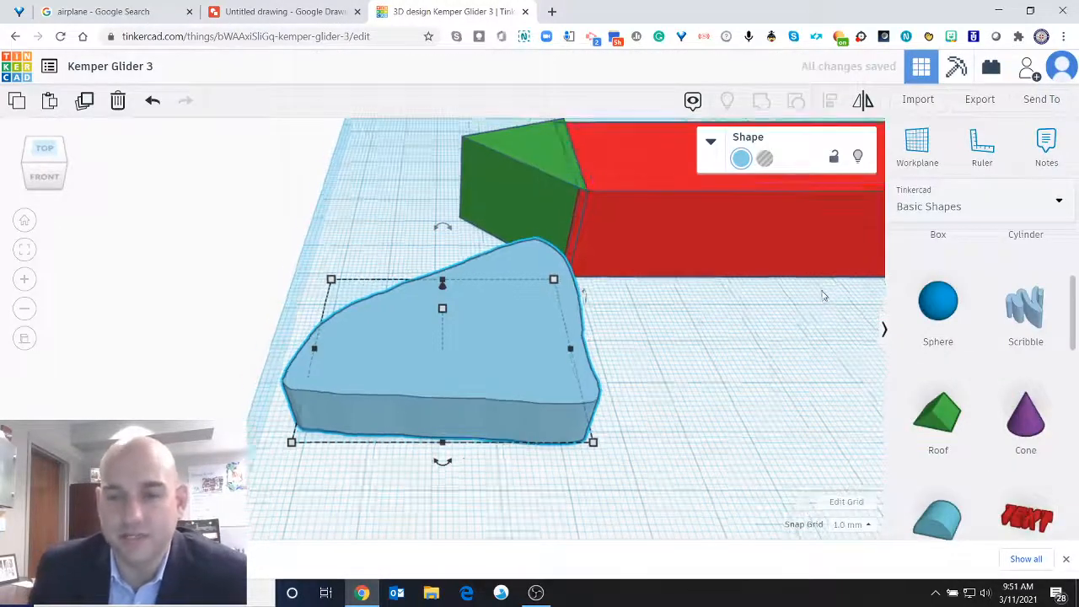
Move the light blue wing shape about 11 mm right and 6 mm forward on the workplane.
scroll(823, 293, down, 3)
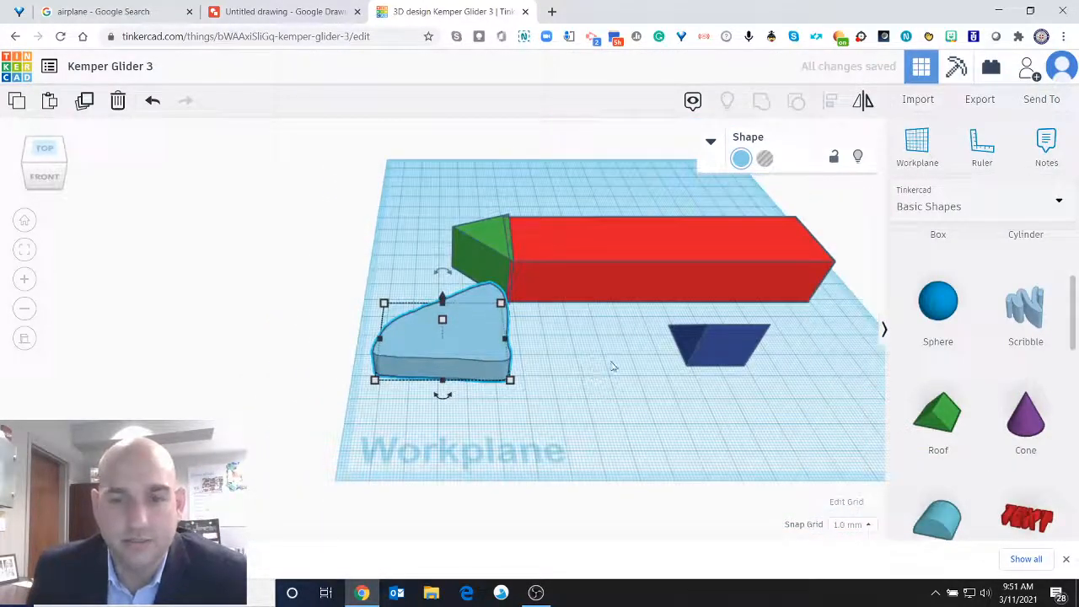
click(44, 150)
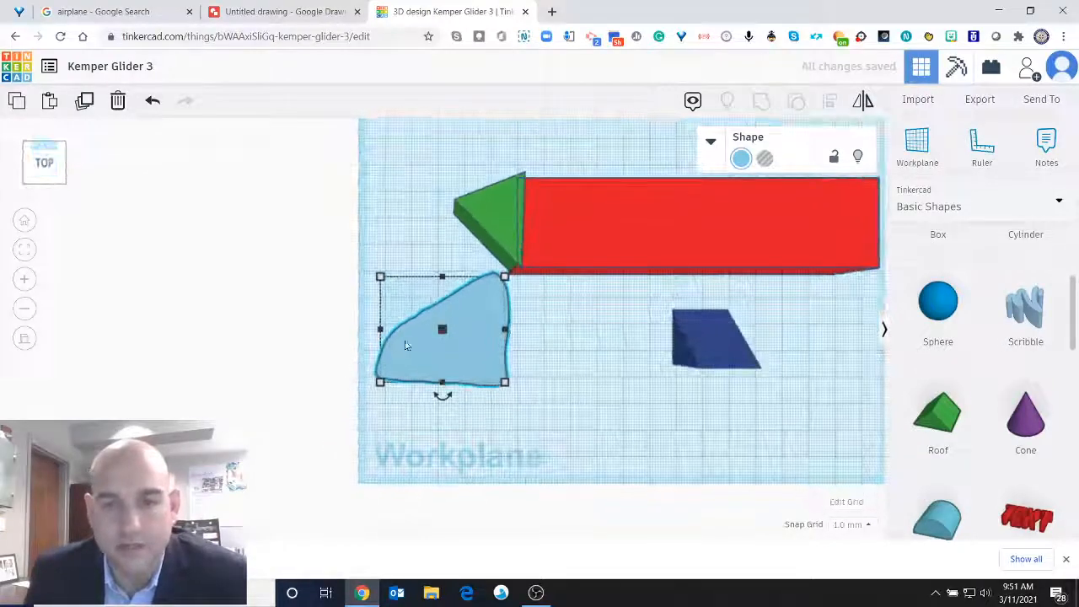
click(714, 349)
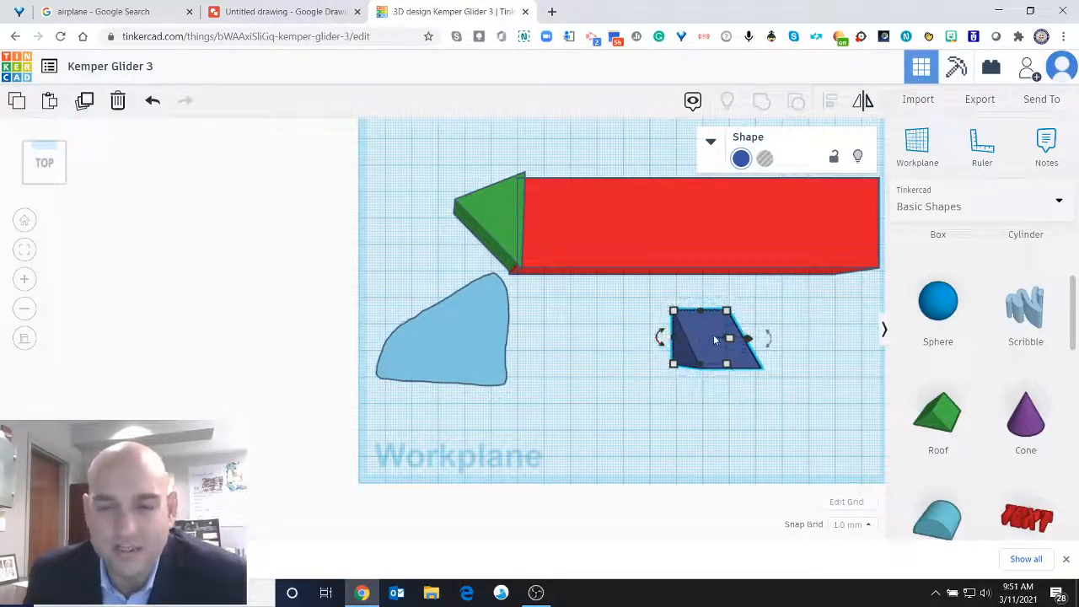
click(50, 165)
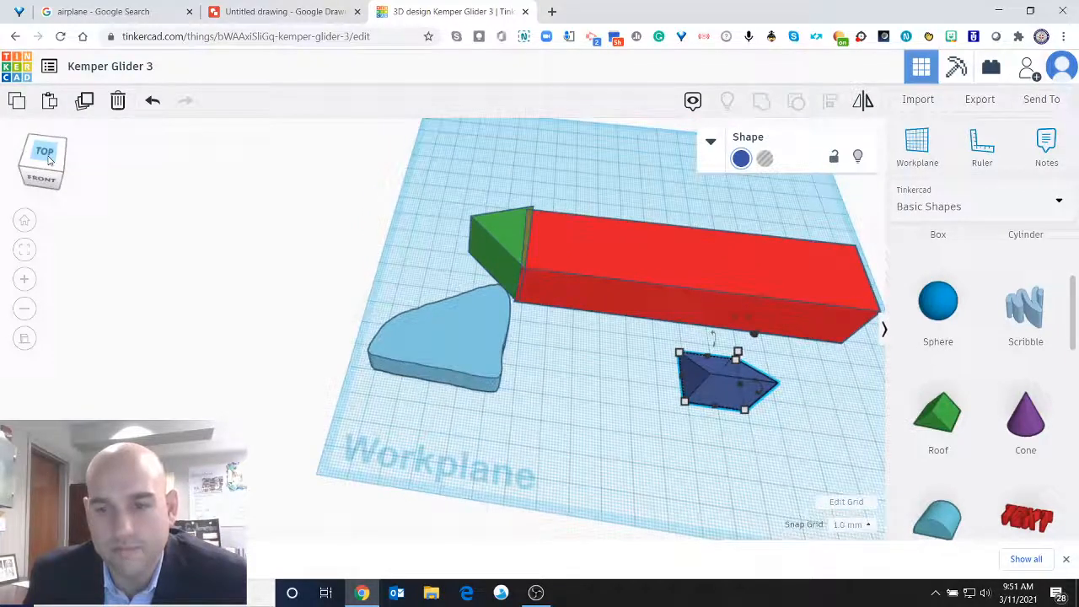
drag(484, 332, 507, 347)
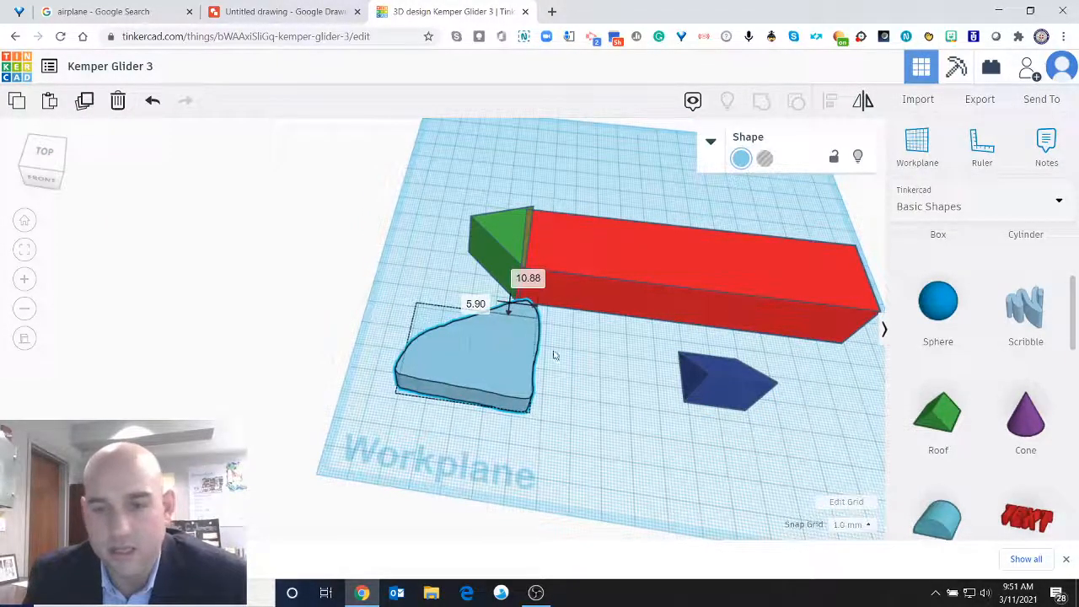
Rotate the dark blue wedge by 90° in front of the red box.
click(733, 375)
drag(742, 313, 809, 359)
text(90)
key(Return)
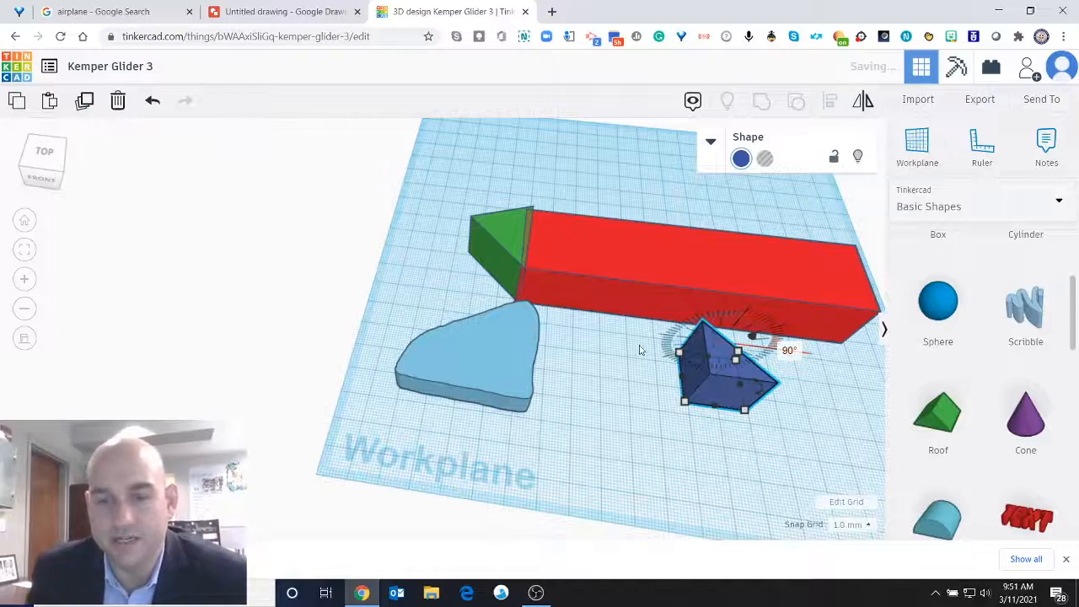
Mirror and enlarge the dark blue wedge, and place it as a tail fin on the rear end of the red body.
click(44, 152)
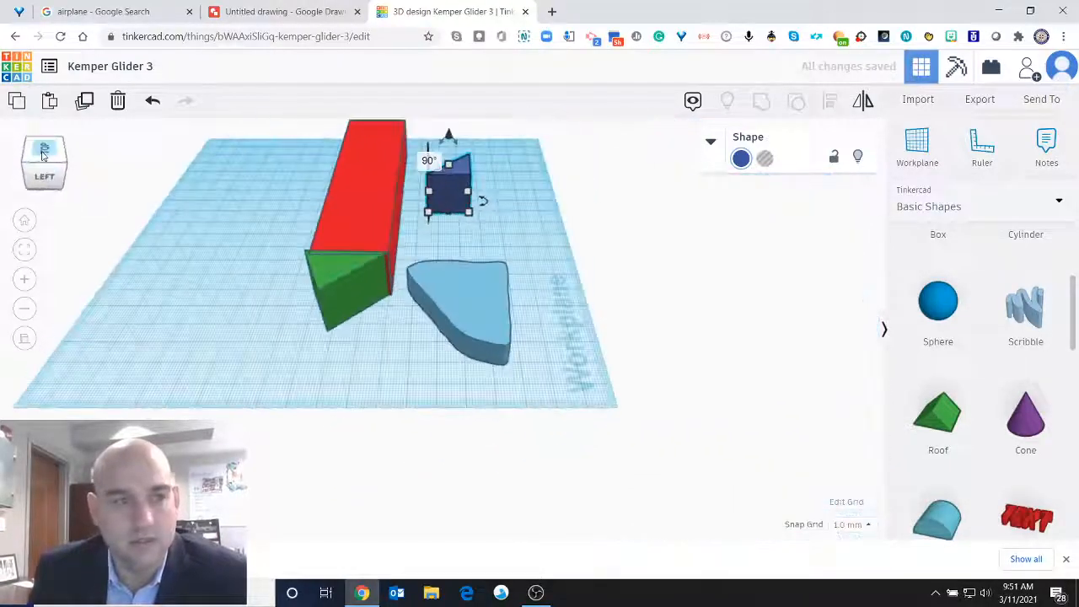
click(43, 153)
drag(62, 179, 33, 183)
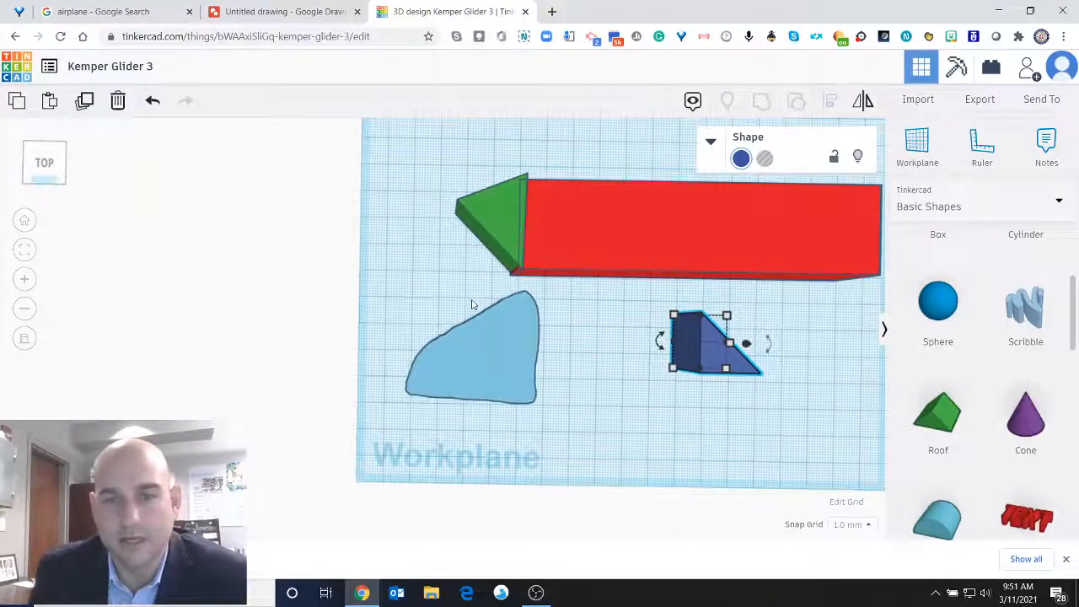
scroll(488, 300, down, 2)
scroll(488, 305, down, 4)
scroll(637, 352, up, 3)
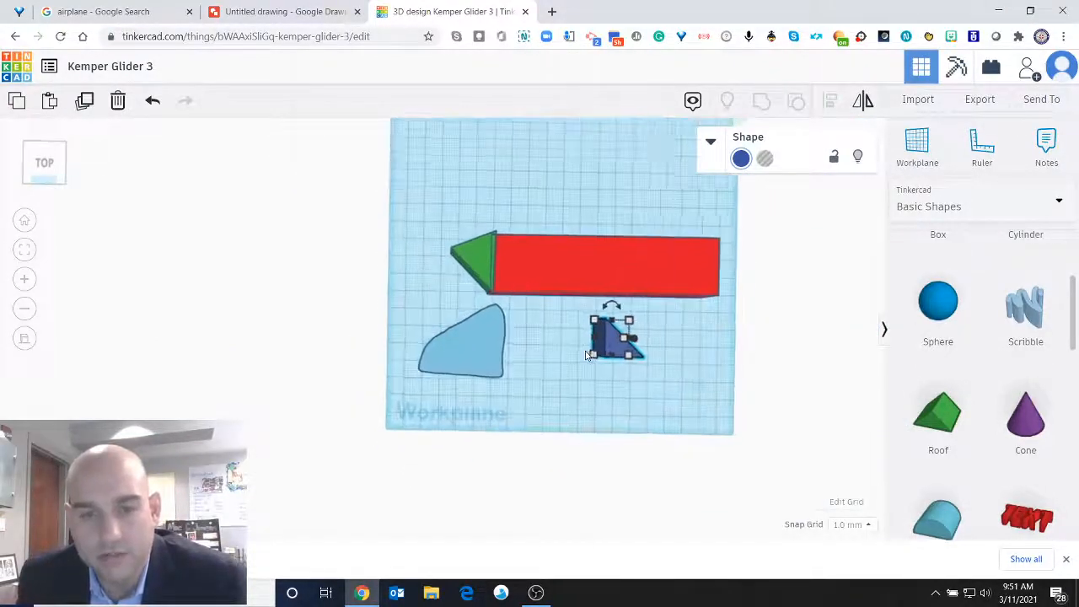
key(Left)
key(Left)
key(Left)
key(Left)
key(Left)
key(Left)
key(Left)
key(Left)
key(Left)
key(Left)
key(Left)
key(Left)
key(Left)
key(Left)
key(Left)
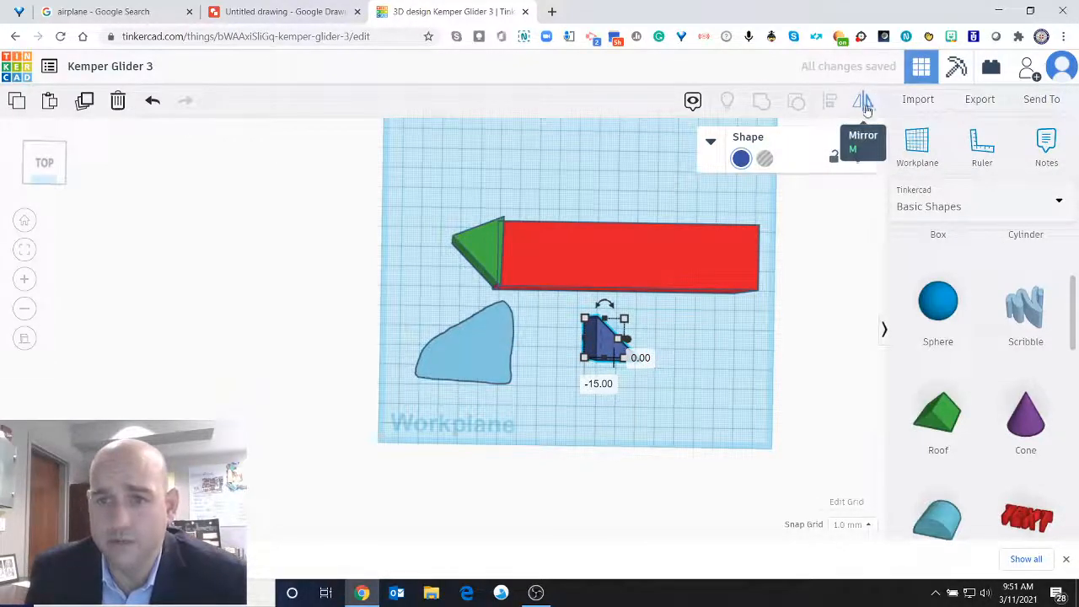
drag(627, 362, 499, 412)
drag(598, 355, 720, 254)
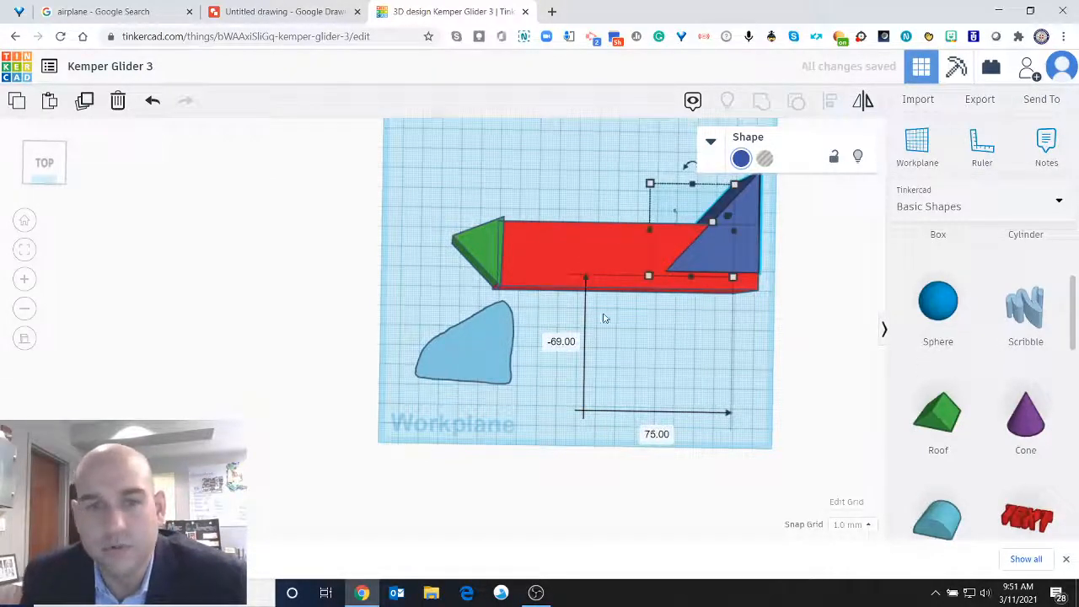
Delete the light blue scribble wing and add an orange cylinder sized 37 by 17 mm as a cockpit just behind the green nose.
click(495, 360)
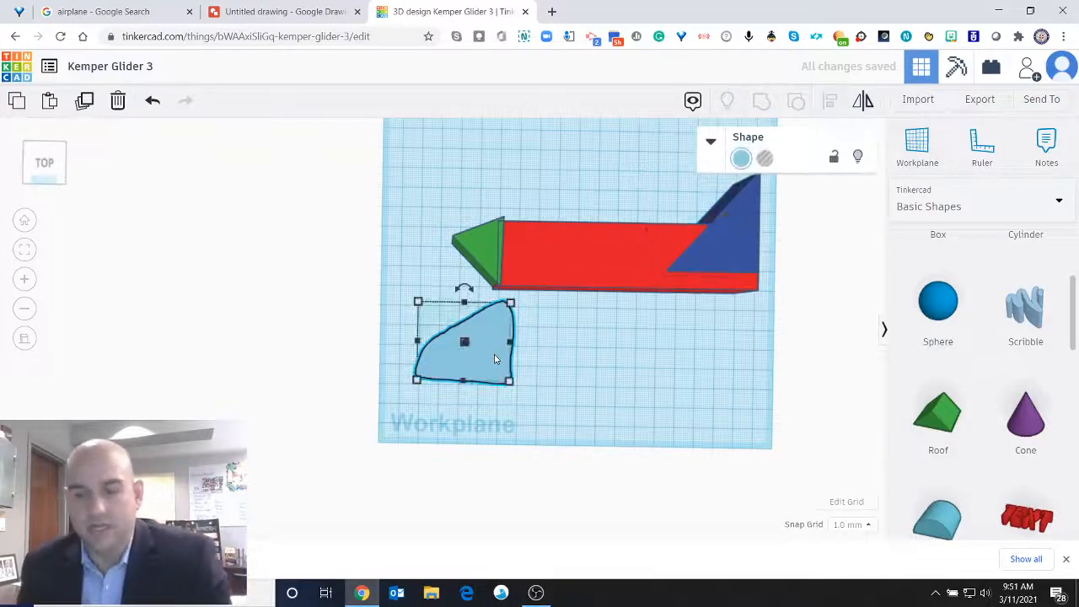
key(Delete)
scroll(1027, 413, up, 3)
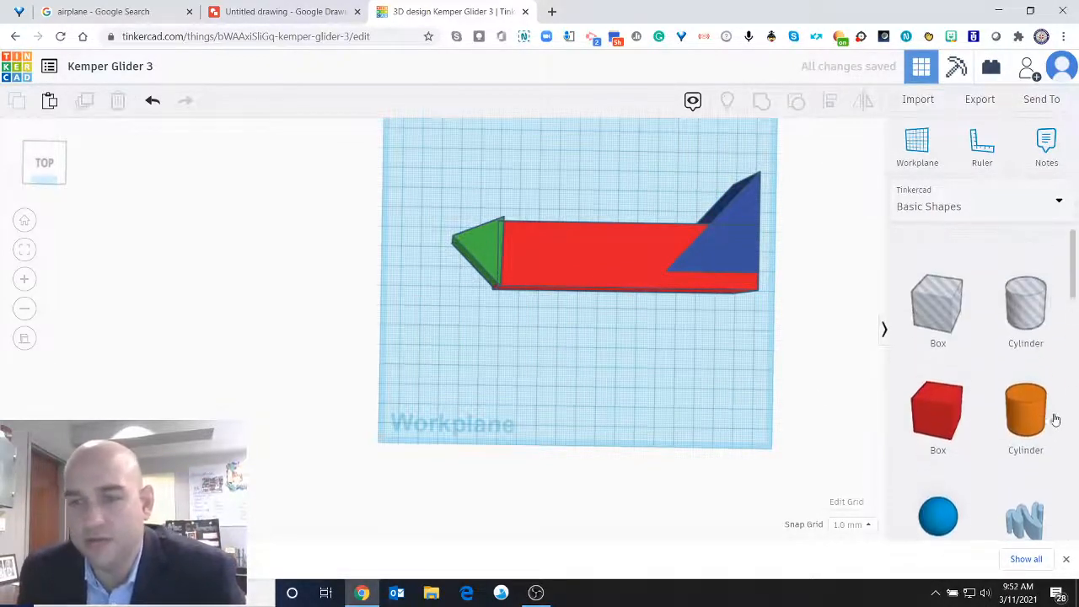
drag(1030, 403, 564, 254)
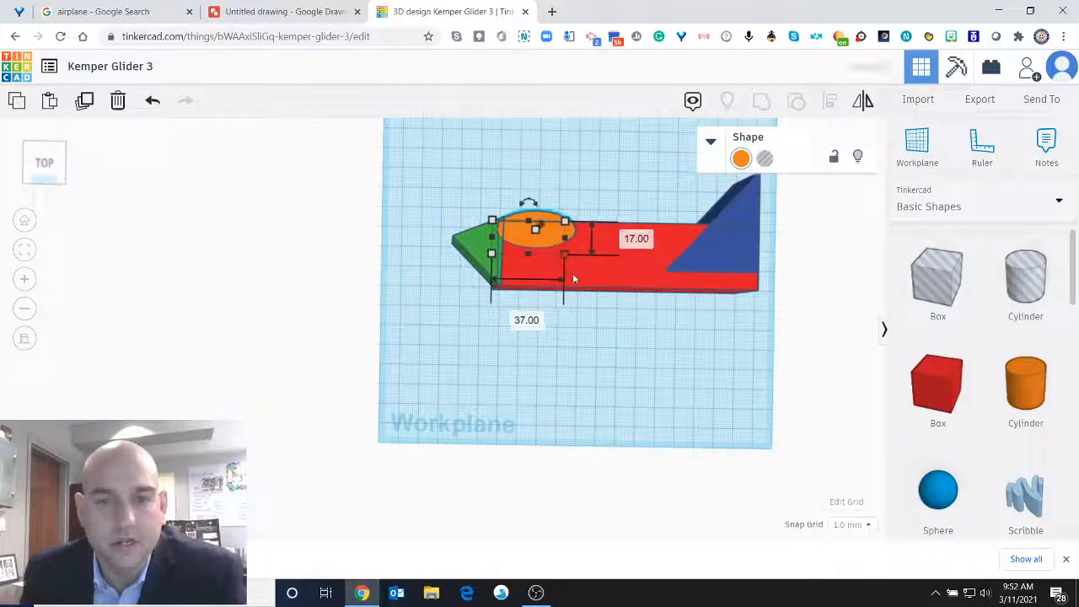
Check the heights of the blue tail fin, orange cockpit, red body and green nose.
click(46, 179)
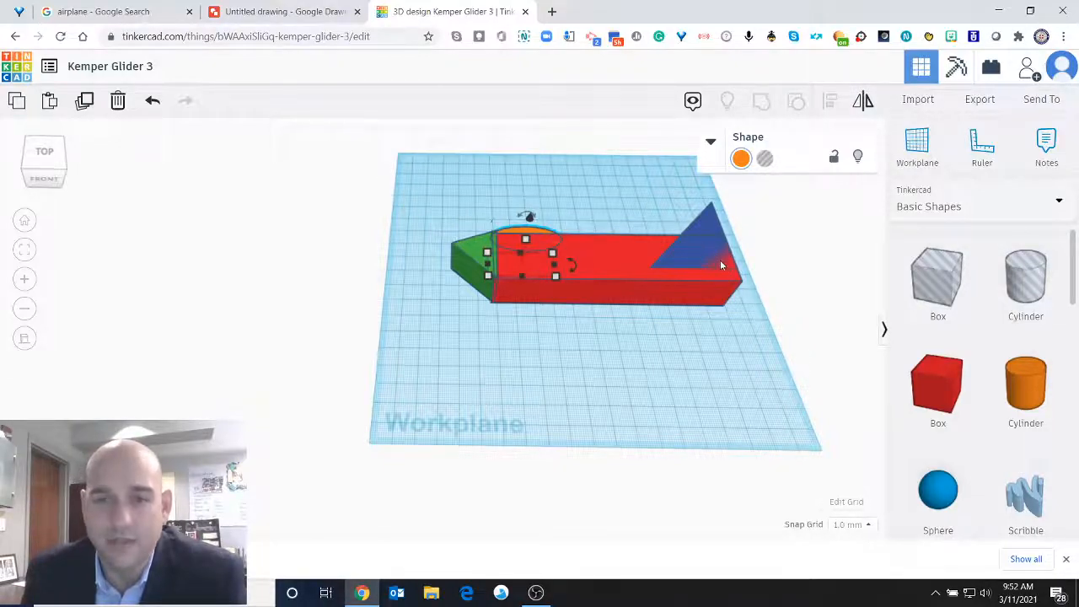
click(706, 227)
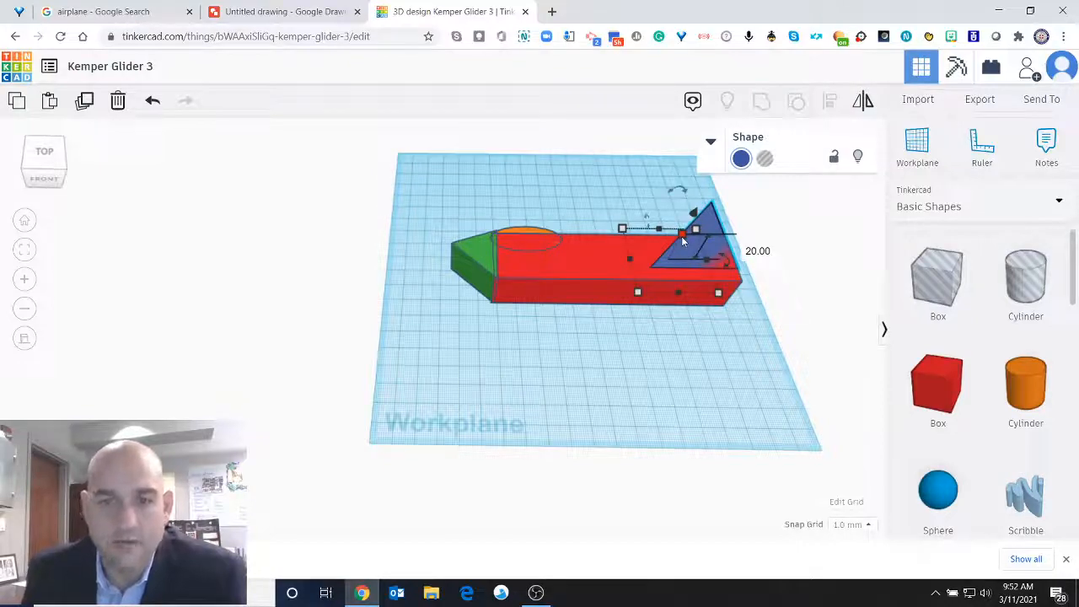
click(540, 229)
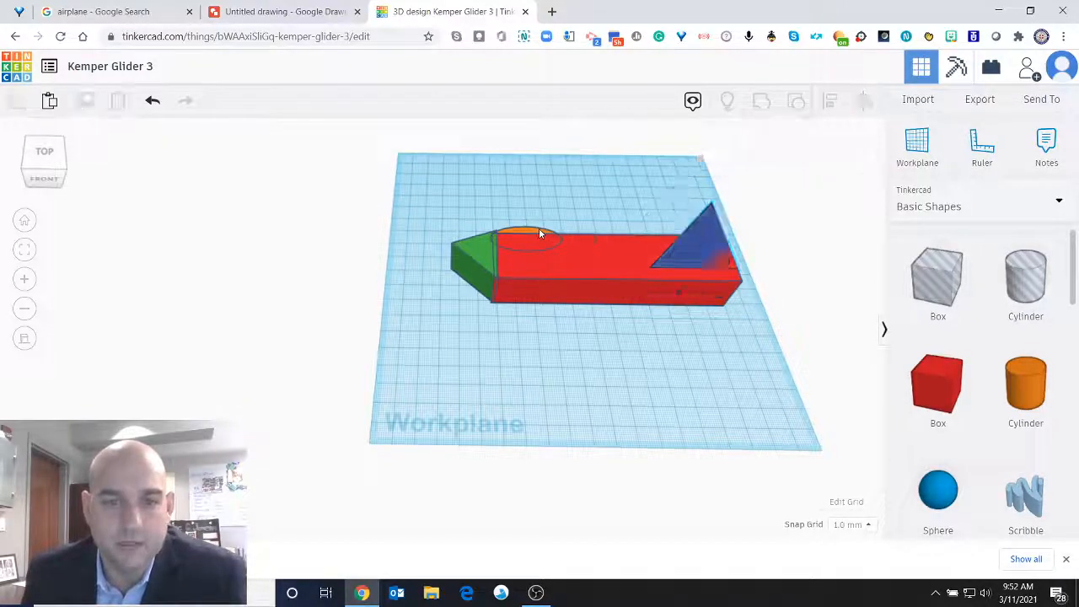
click(525, 229)
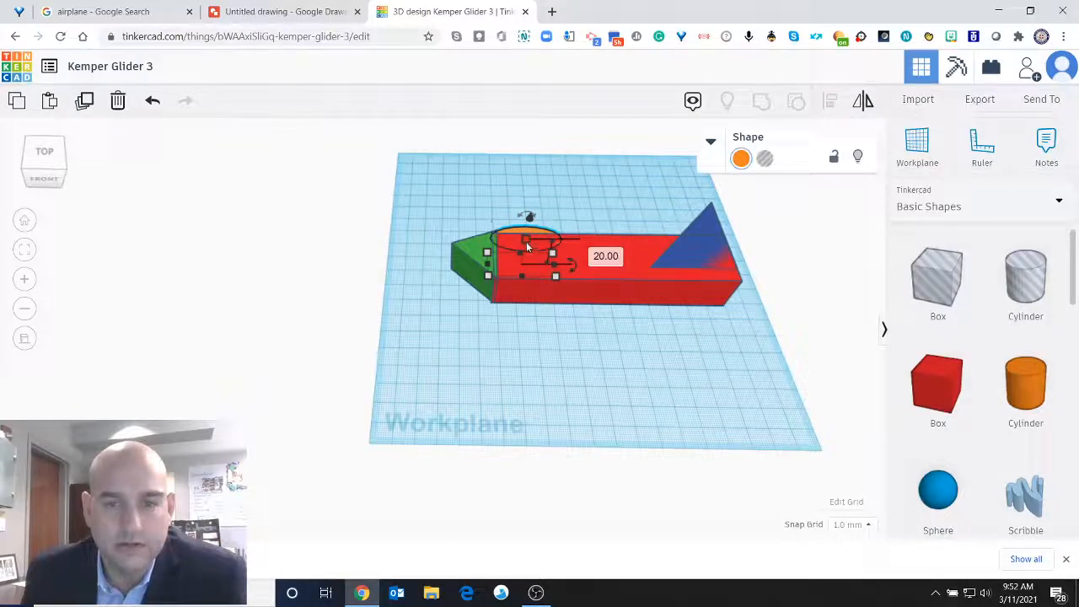
click(636, 255)
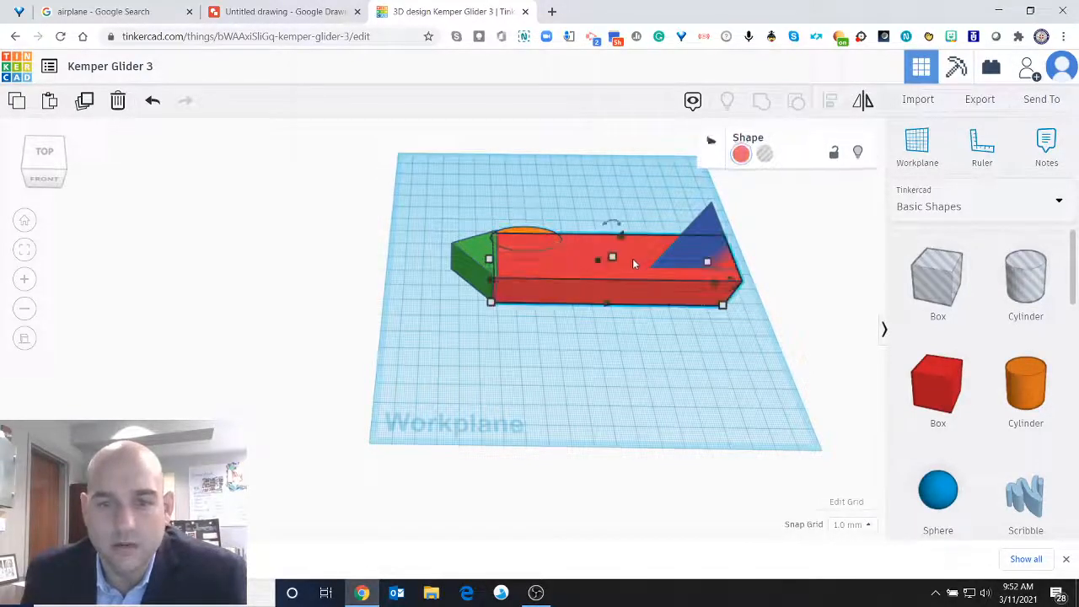
click(485, 258)
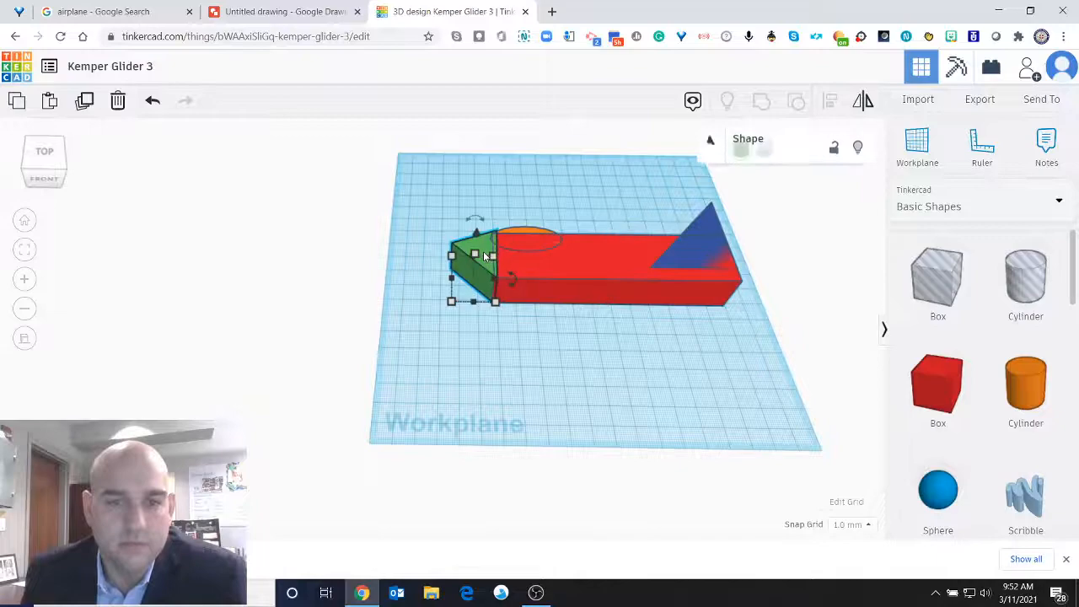
click(634, 318)
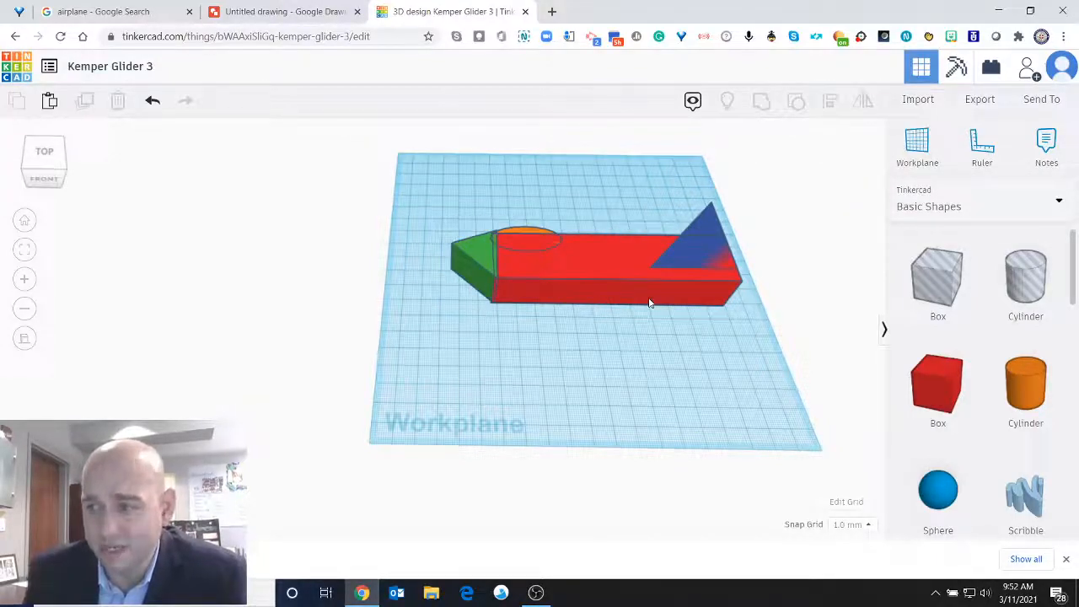
Group the nose, body, cockpit and tail fin into a single fuselage shape.
click(44, 153)
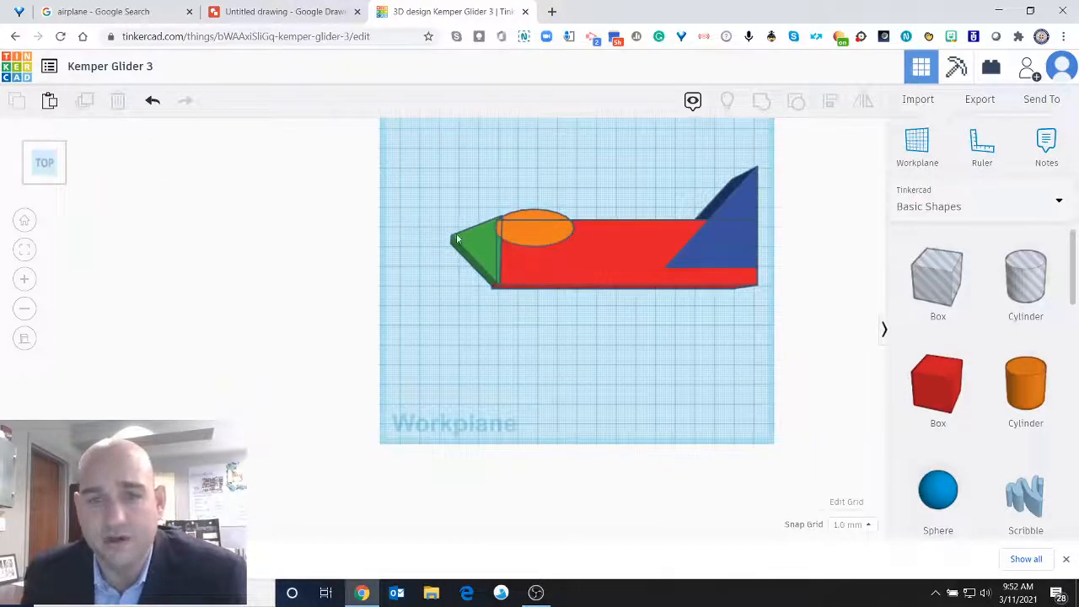
drag(413, 149, 774, 309)
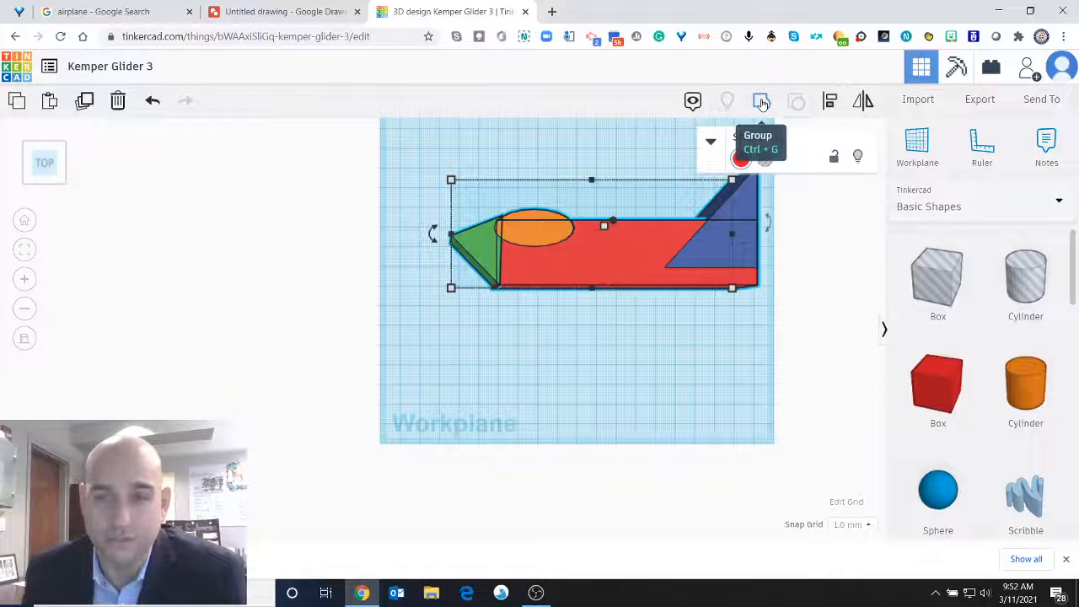
click(761, 102)
Move the grouped fuselage to the back edge of the workplane and stretch it toward the nose to a length of 177 mm.
drag(634, 247, 608, 195)
scroll(608, 194, down, 3)
drag(574, 230, 597, 202)
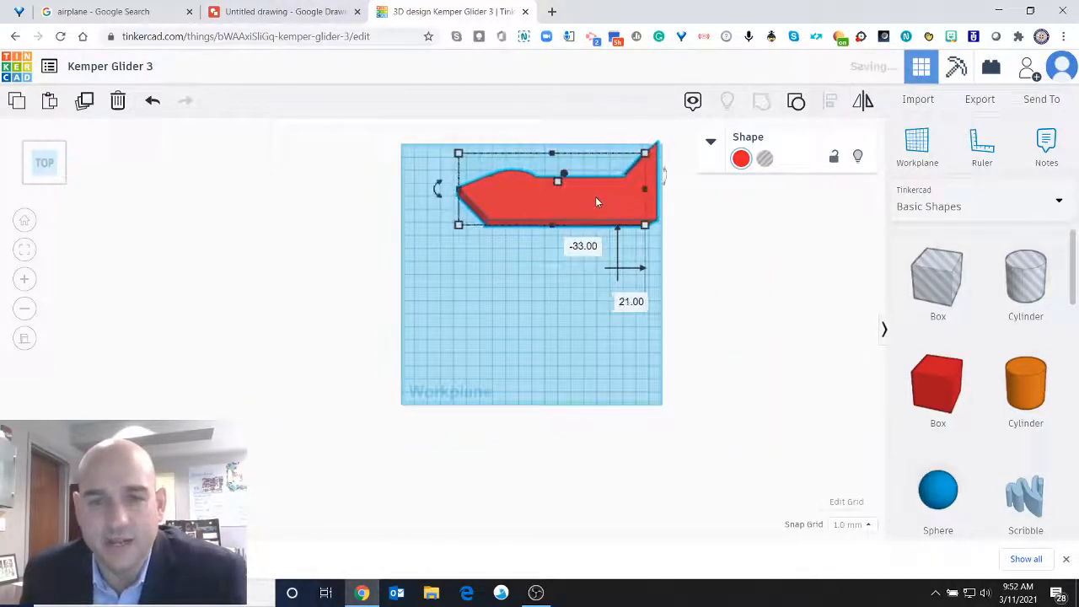
drag(458, 190, 414, 192)
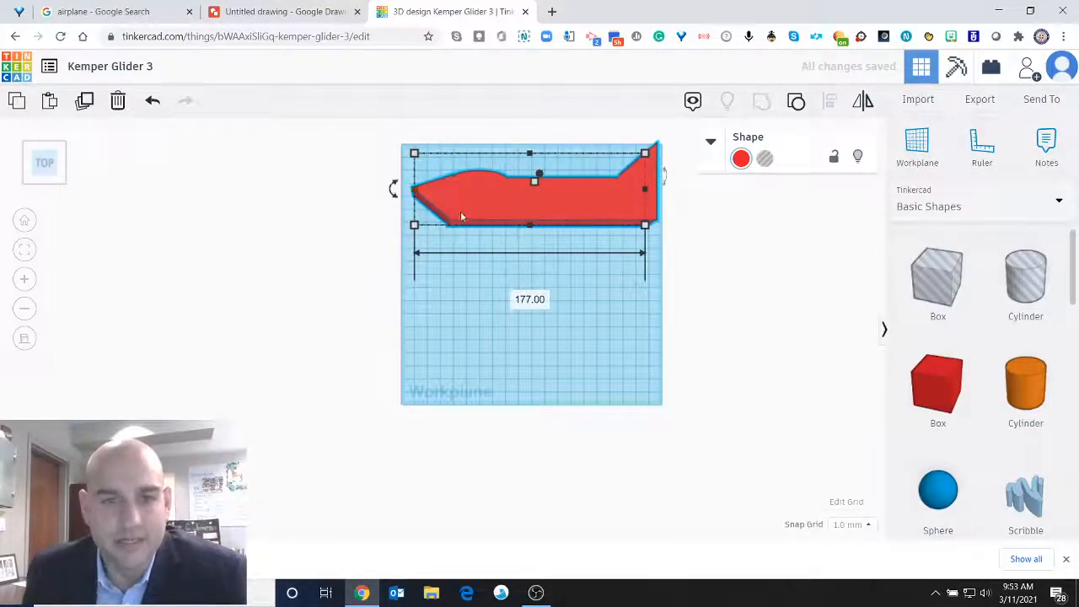
click(582, 337)
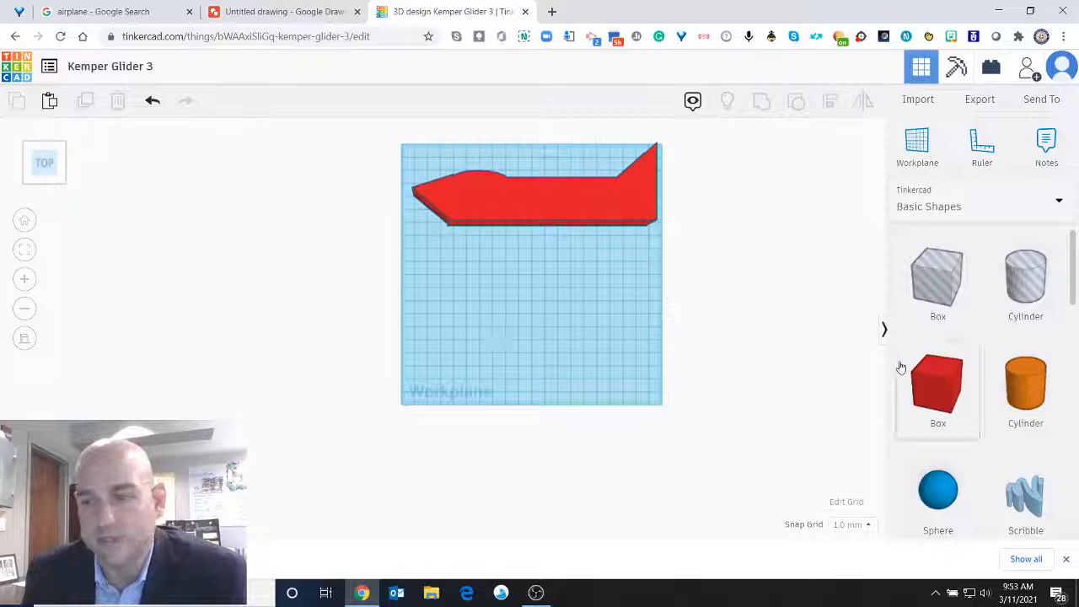
Add a Round Roof in front of the fuselage and size it 59 by 51 mm.
scroll(976, 330, down, 3)
scroll(975, 330, down, 3)
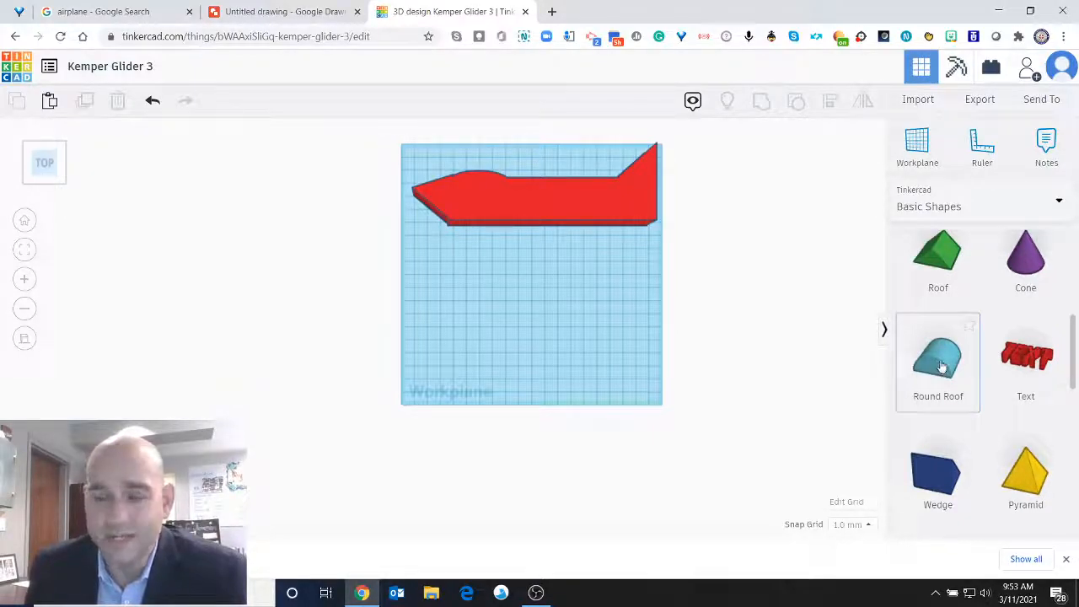
drag(909, 360, 566, 359)
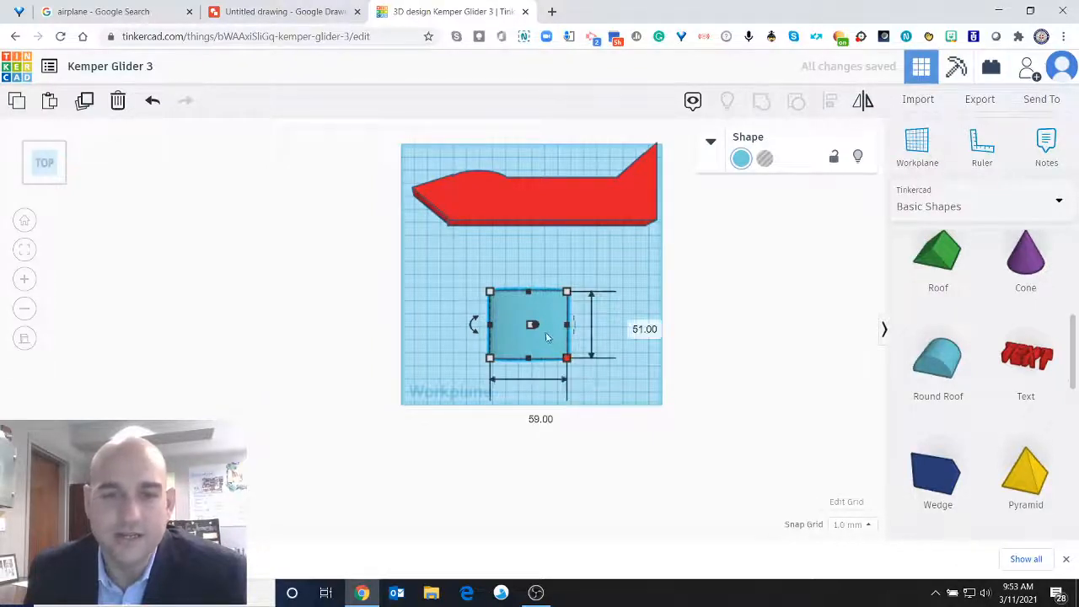
Rotate the round roof by 90° so it stands on its semicircular end.
click(41, 154)
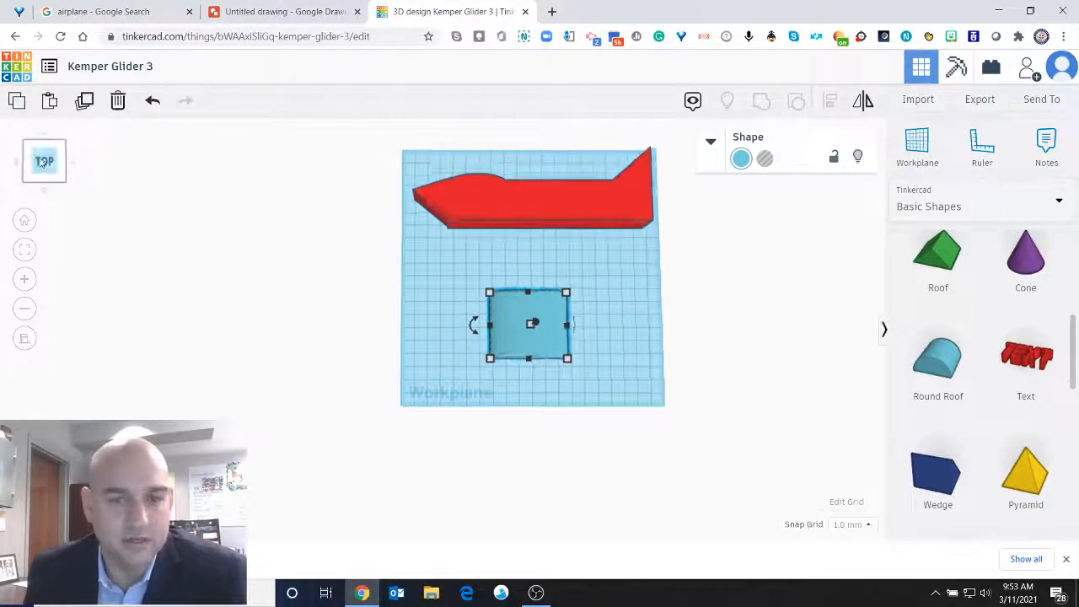
drag(40, 154, 62, 152)
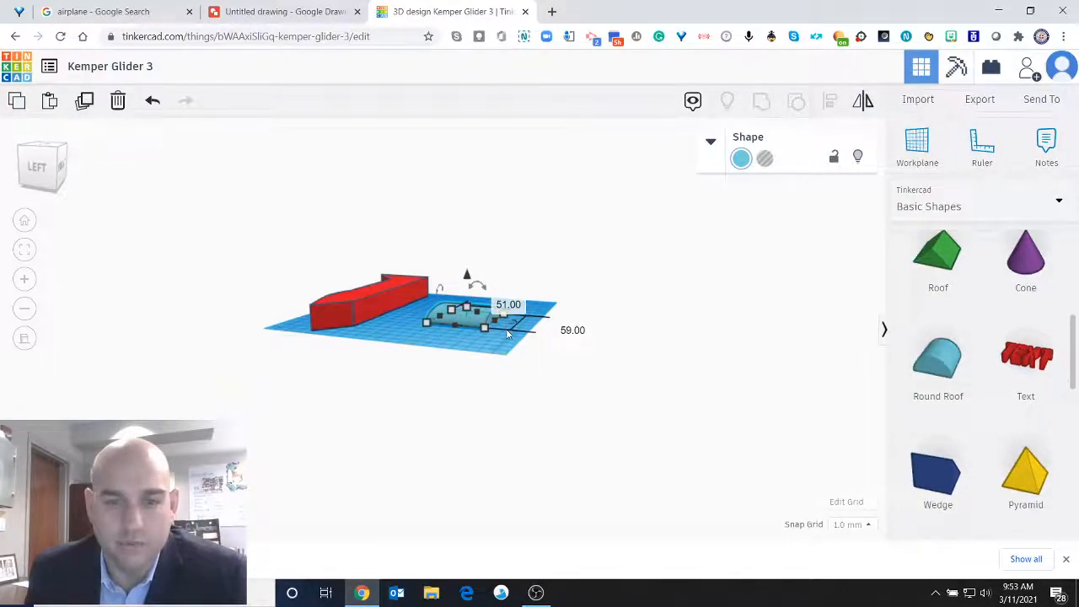
mouse_move(477, 291)
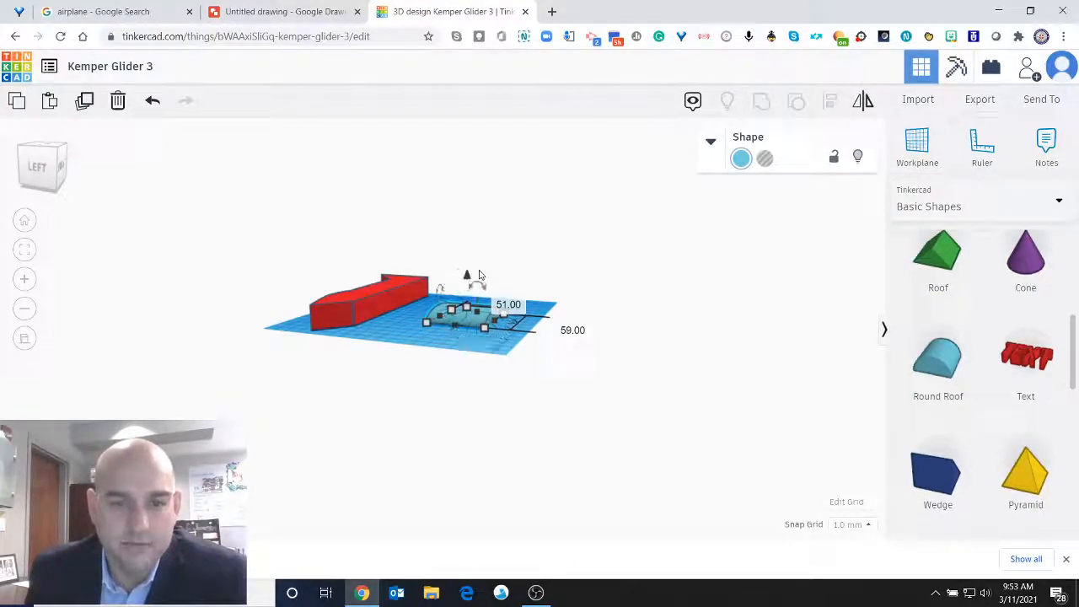
click(479, 286)
click(478, 259)
text(90)
key(Return)
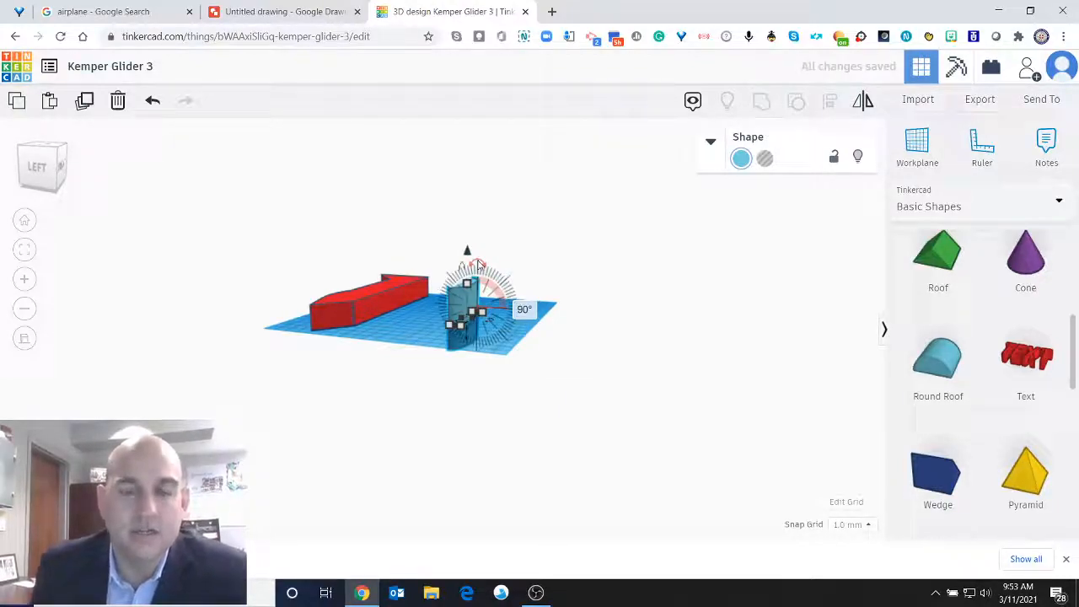
Enlarge the half-round shape to 98 by 38.5 mm and rotate it 90° on the workplane with its curved side facing the nose end.
drag(62, 160, 49, 169)
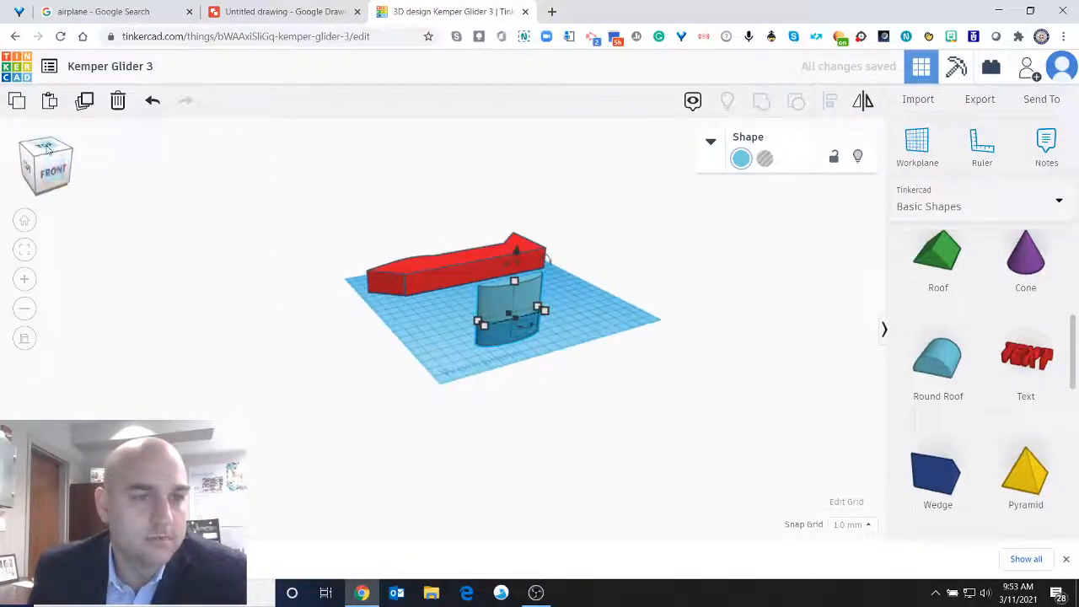
click(48, 149)
drag(571, 337, 619, 374)
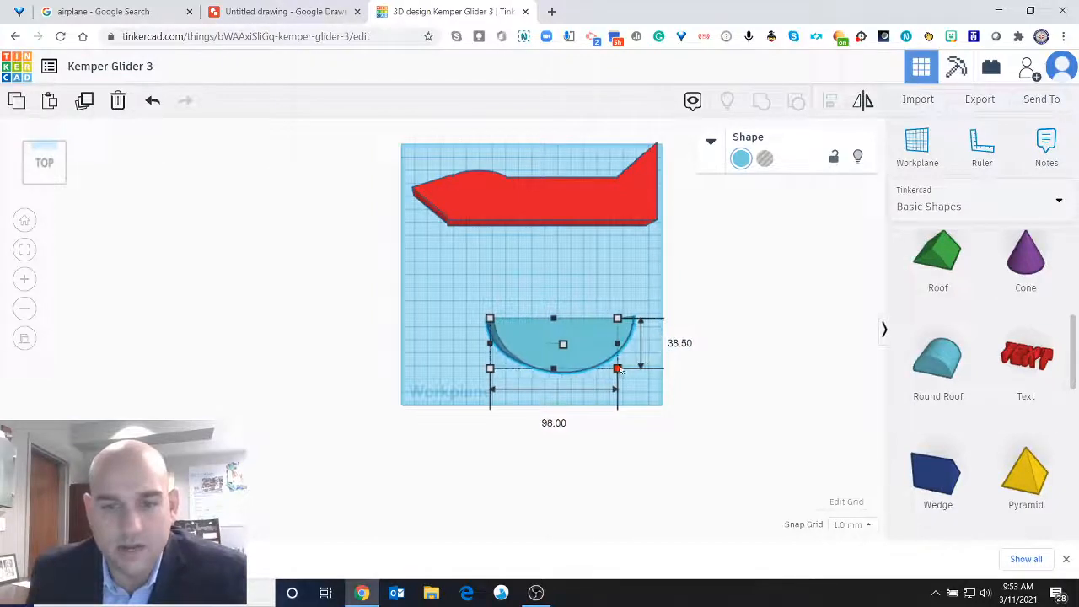
drag(479, 341, 556, 277)
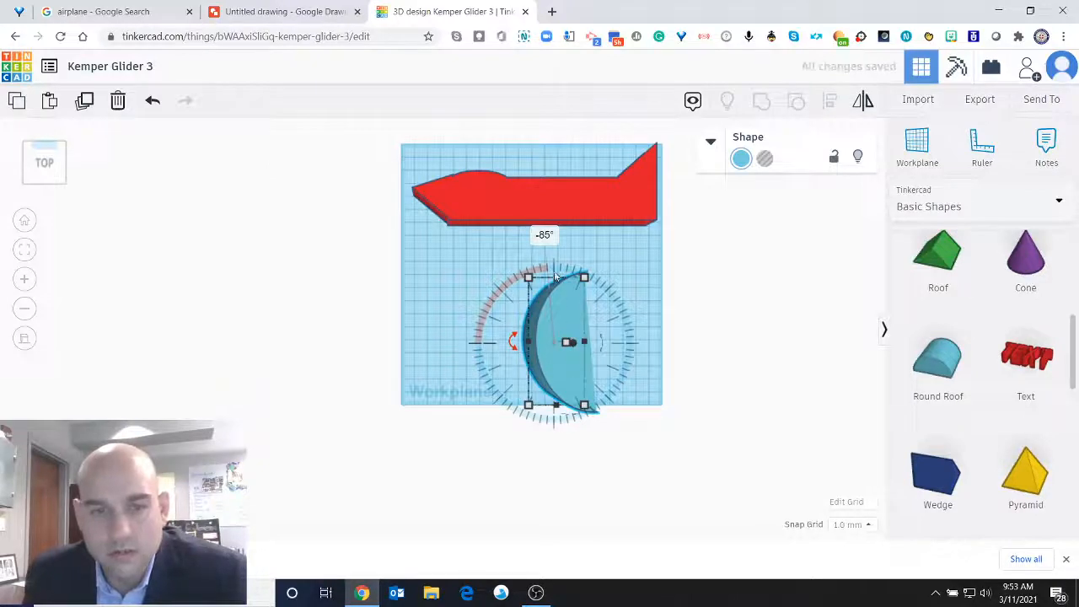
click(544, 236)
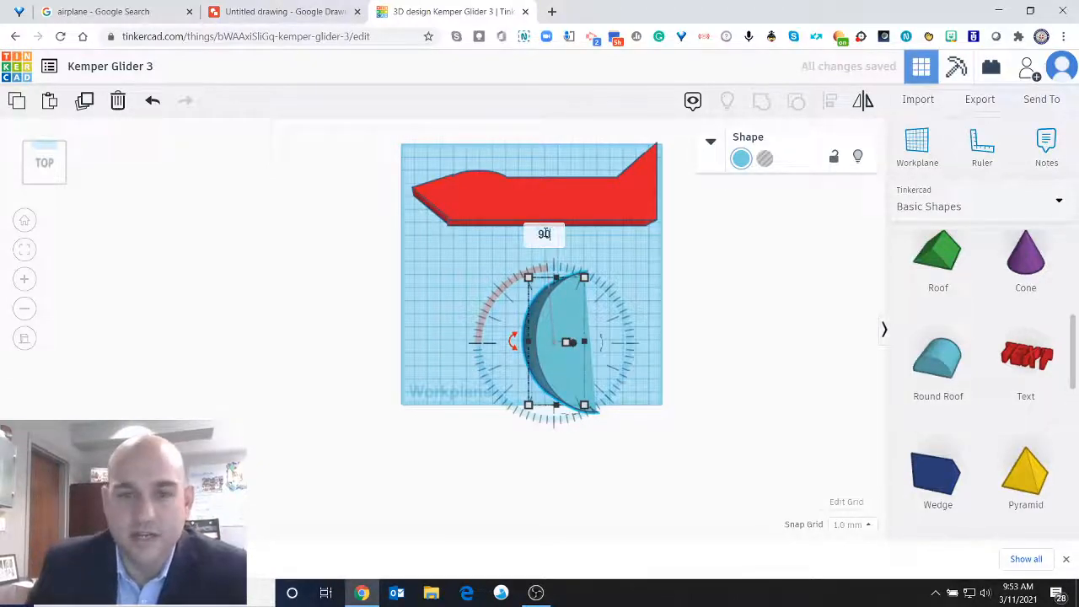
text(90)
key(Return)
Resize the half-round wing to 47 by 118 mm and position it between the fuselage and the front edge of the workplane.
drag(555, 298, 554, 270)
drag(579, 379, 470, 389)
drag(508, 272, 561, 262)
drag(578, 376, 580, 395)
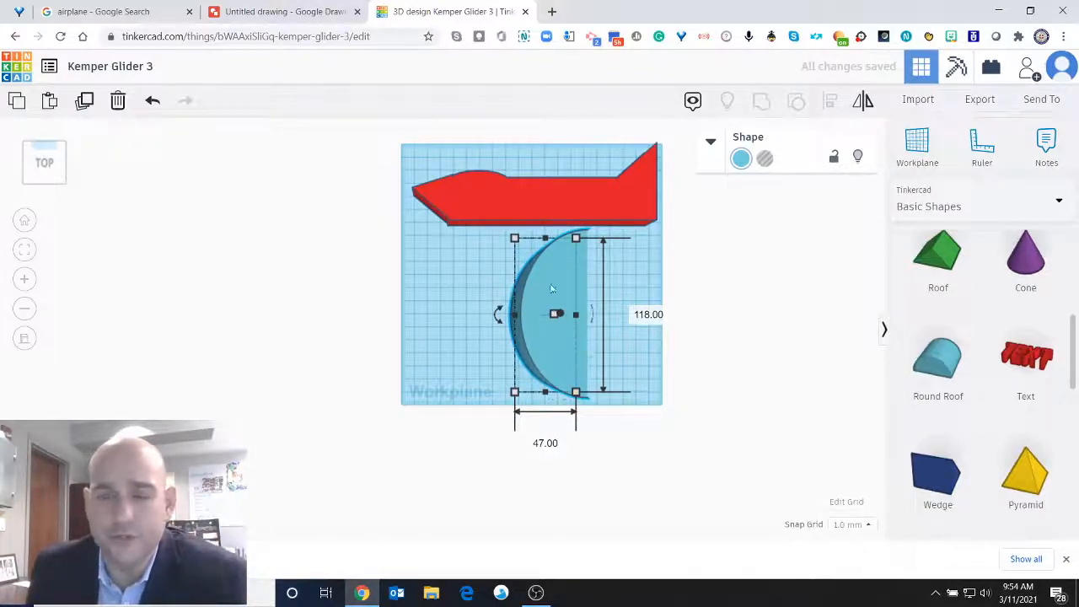
click(451, 278)
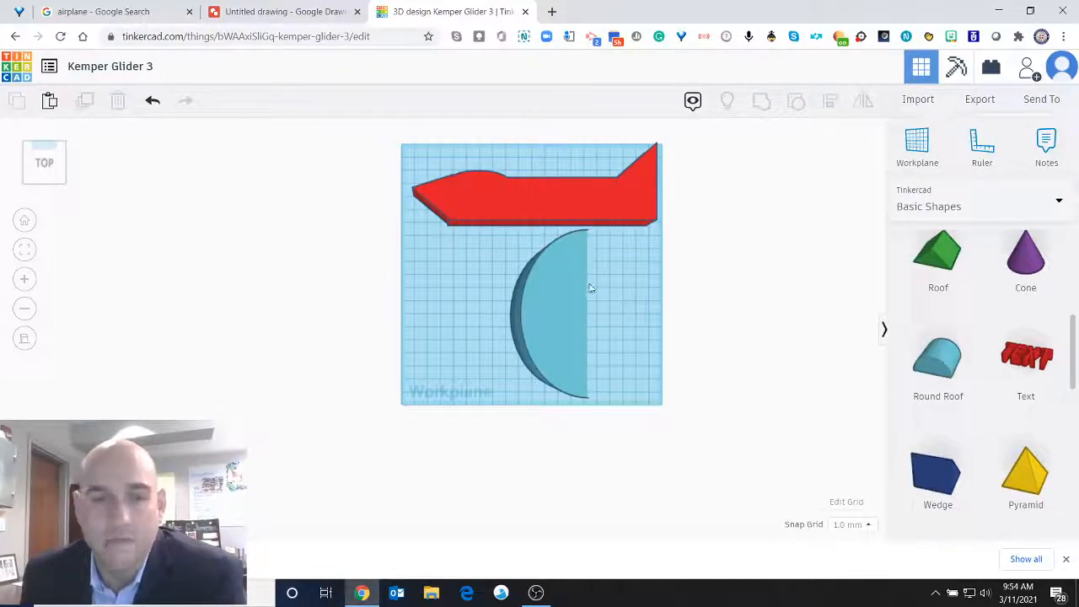
scroll(497, 266, up, 2)
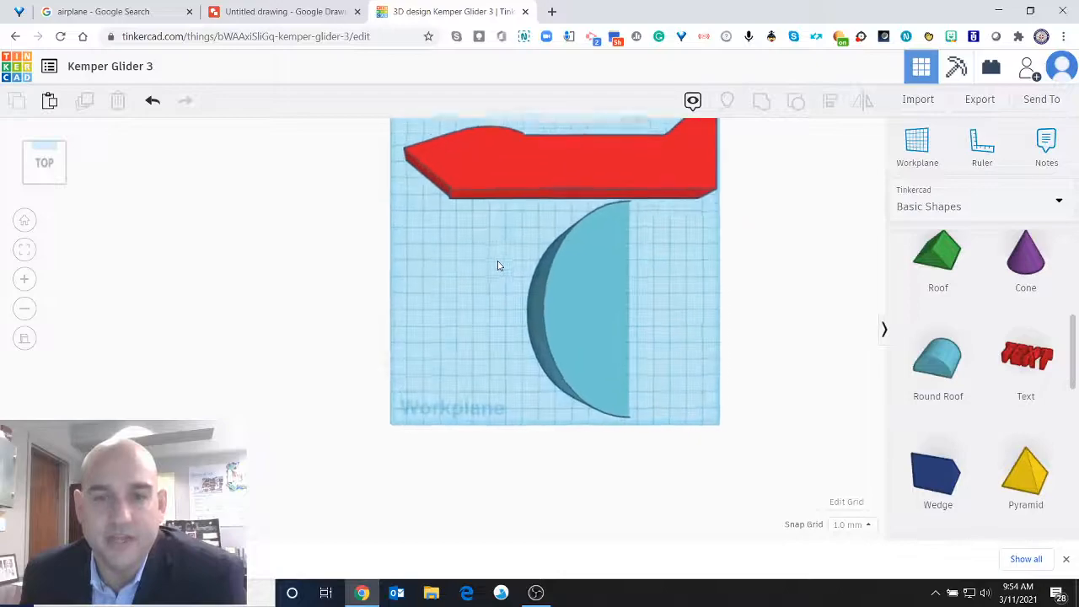
scroll(497, 266, down, 2)
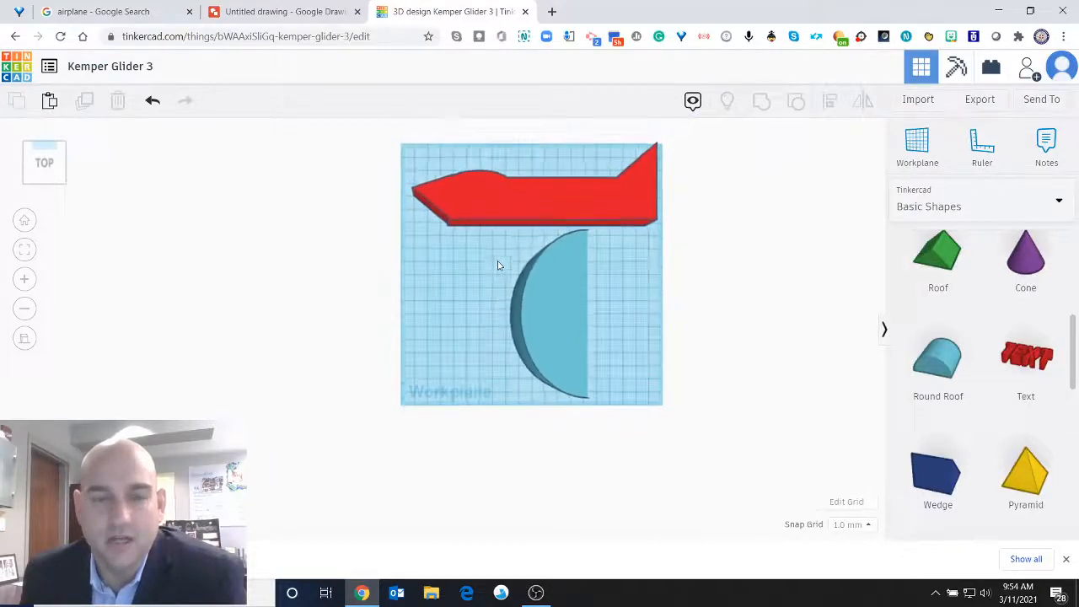
click(48, 162)
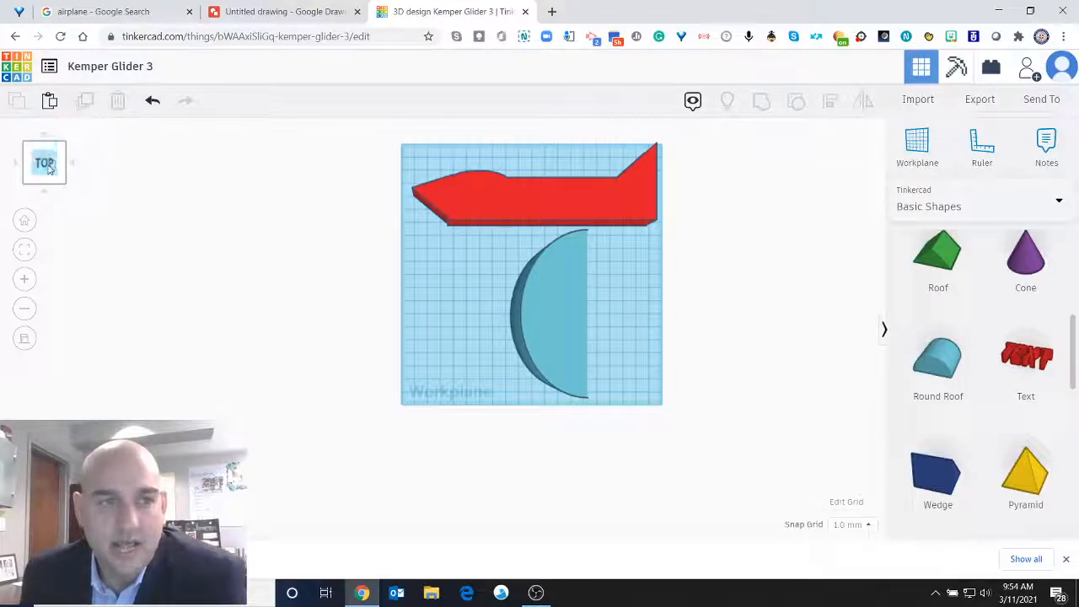
Adjust the half-round wing's height, lifting it above the fuselage and lowering it back through the workplane.
drag(48, 162, 49, 169)
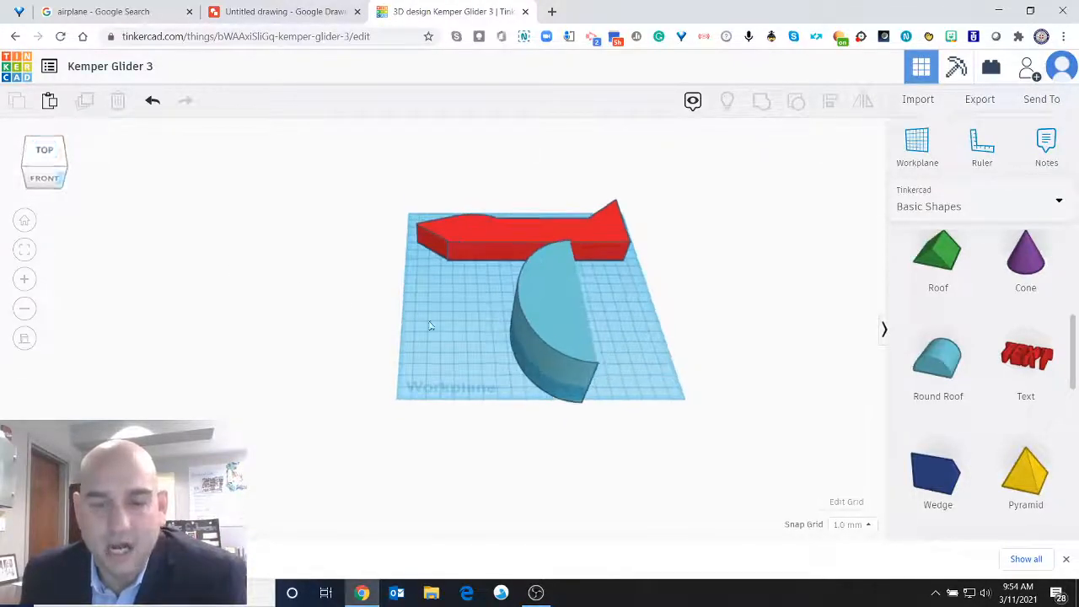
click(549, 329)
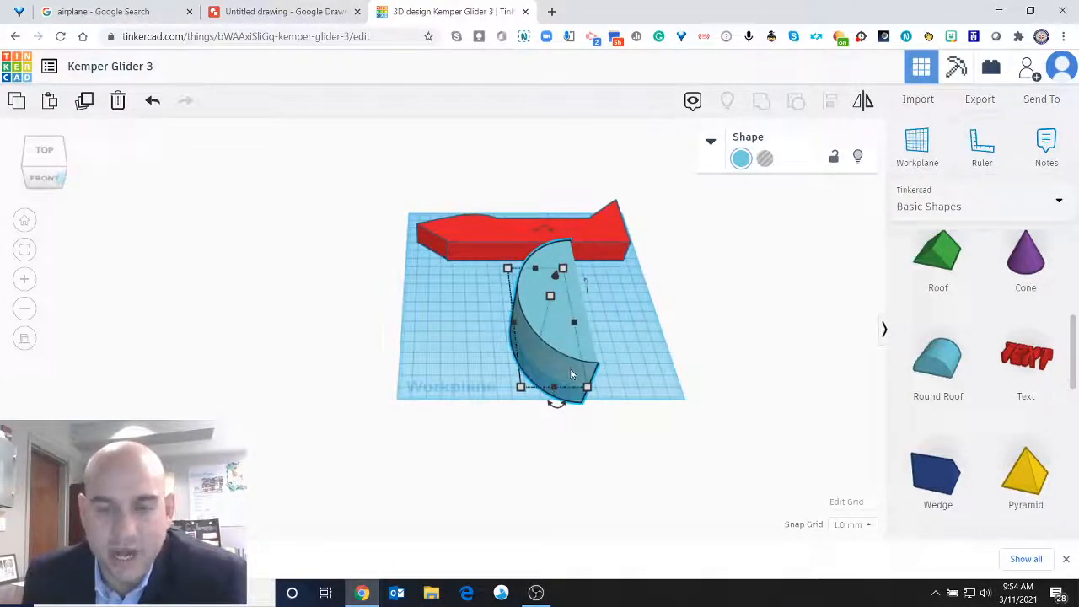
drag(40, 157, 42, 148)
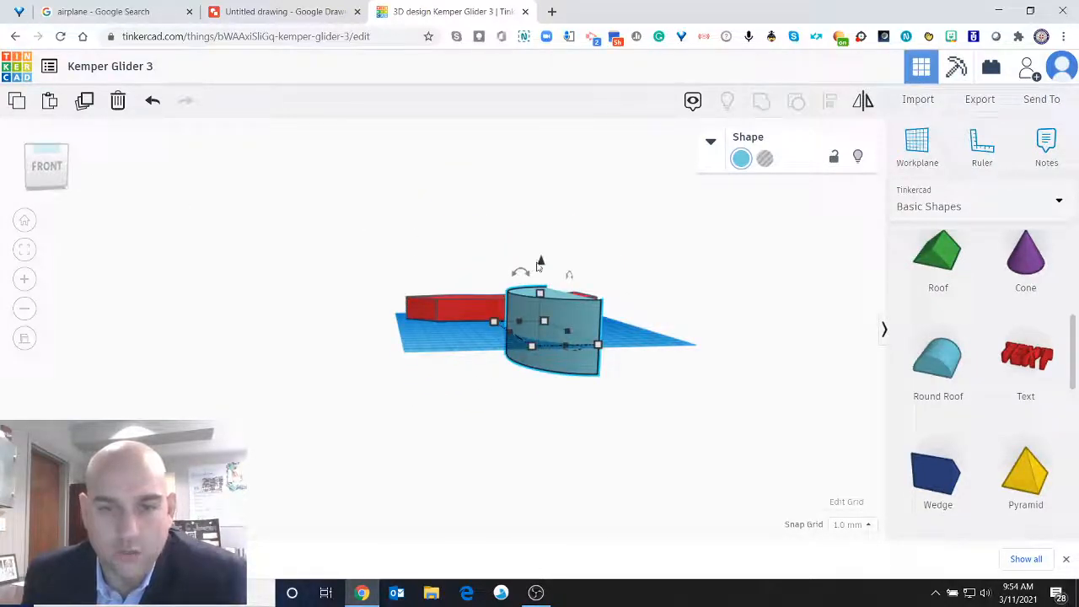
drag(541, 267, 543, 185)
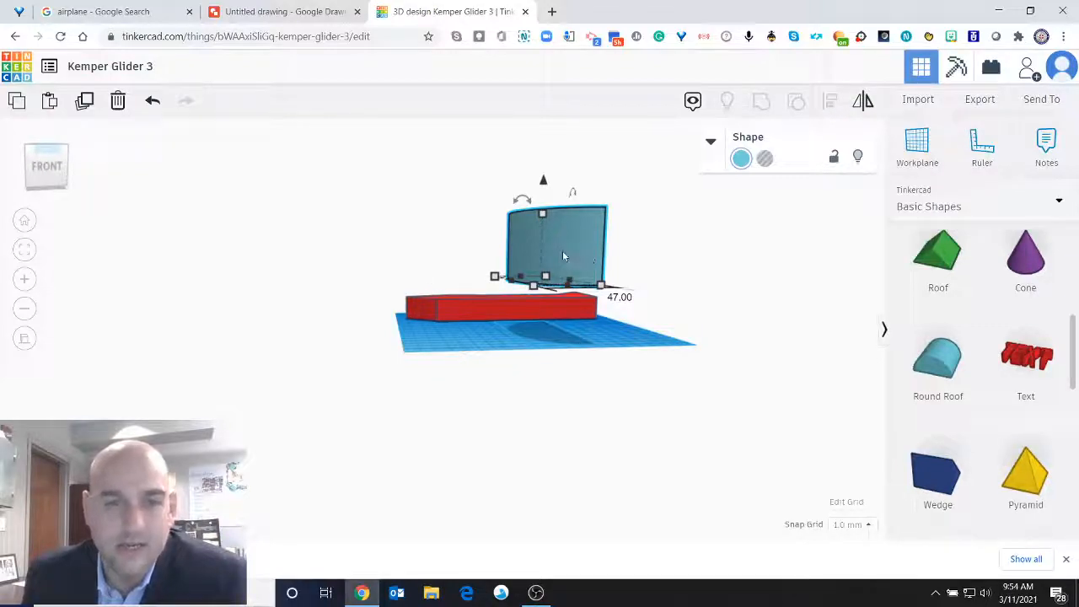
drag(544, 183, 543, 192)
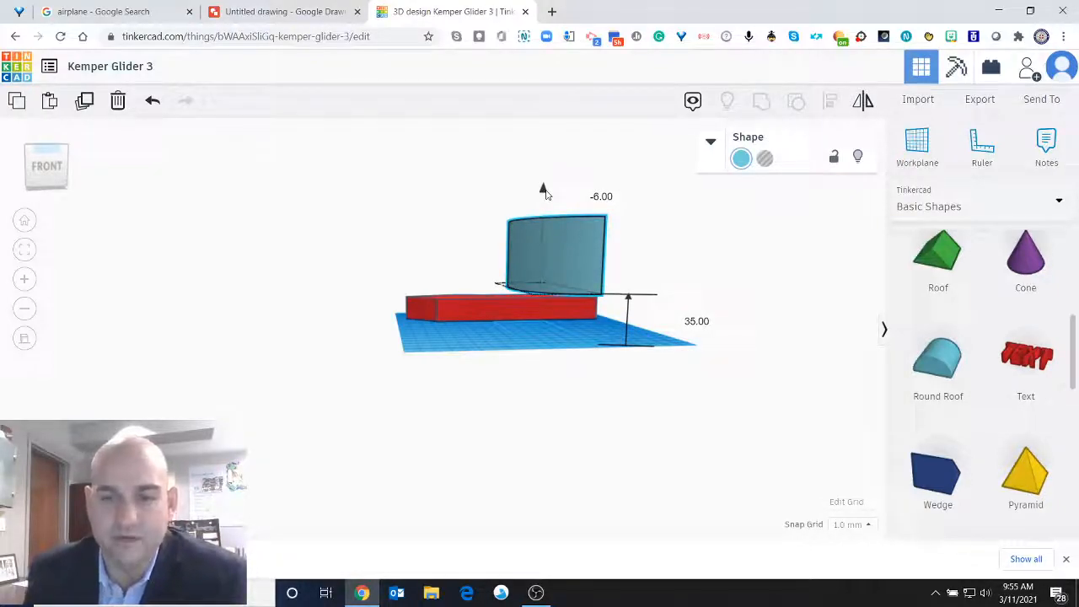
drag(544, 192, 542, 253)
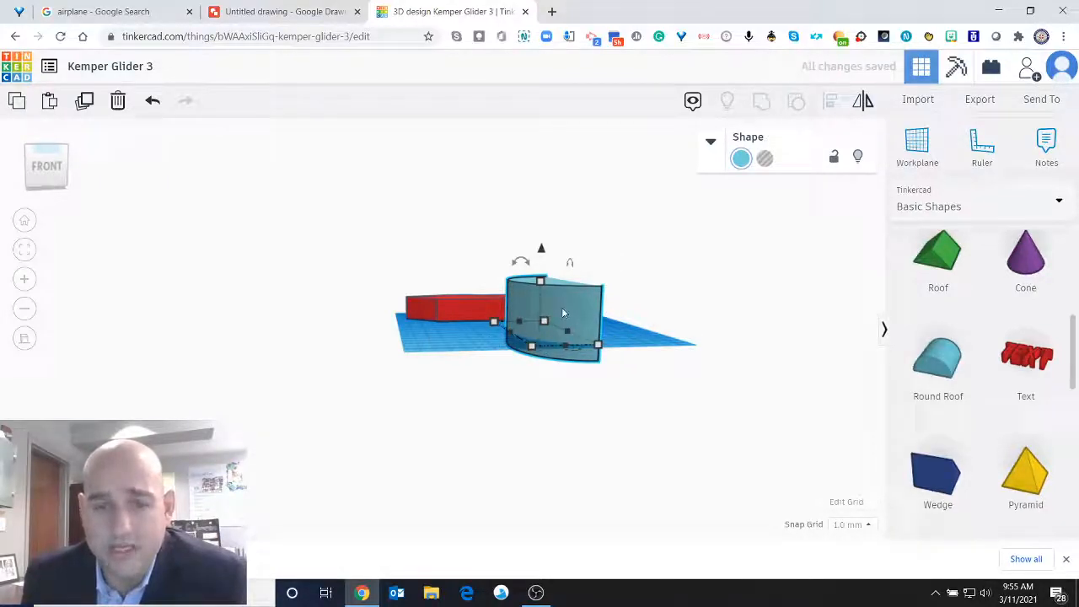
Lower the fuselage to 5 mm below the workplane and shift the wing 6 mm toward the nose and 2 mm toward the workplane's front edge.
click(40, 169)
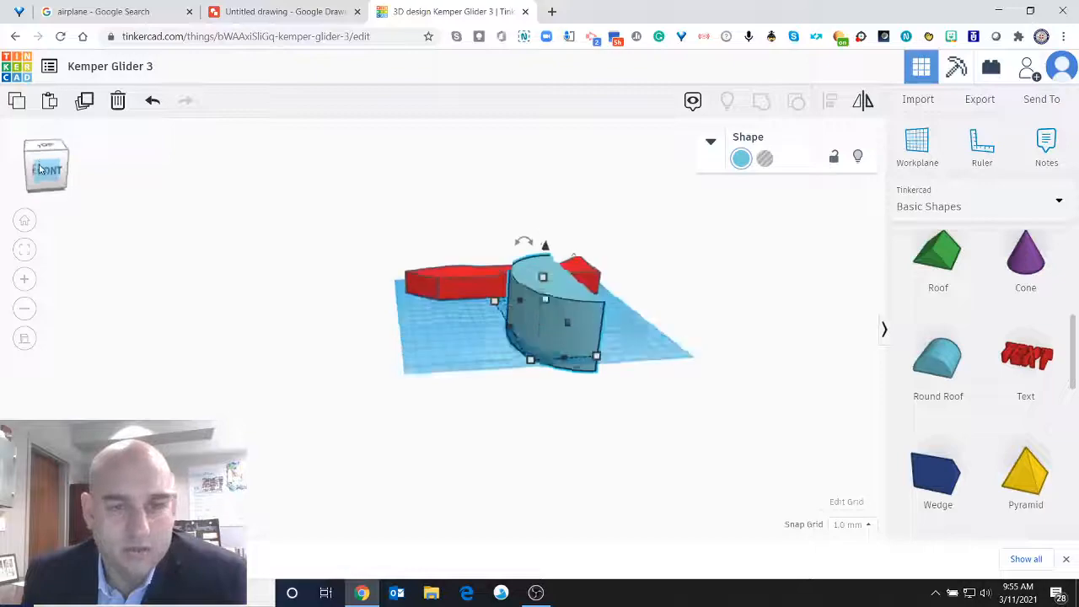
click(43, 147)
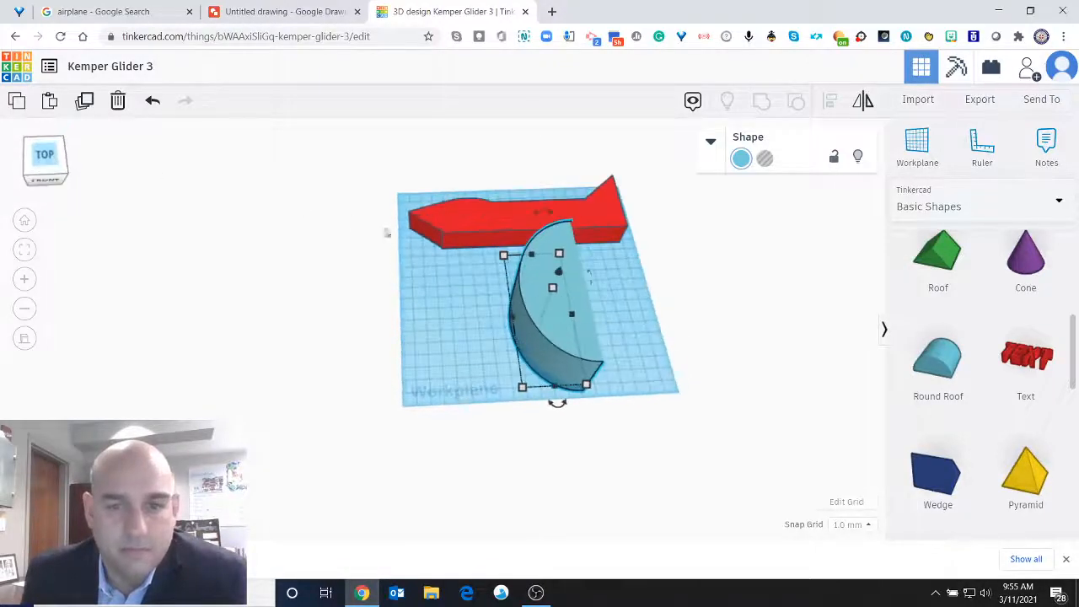
click(517, 201)
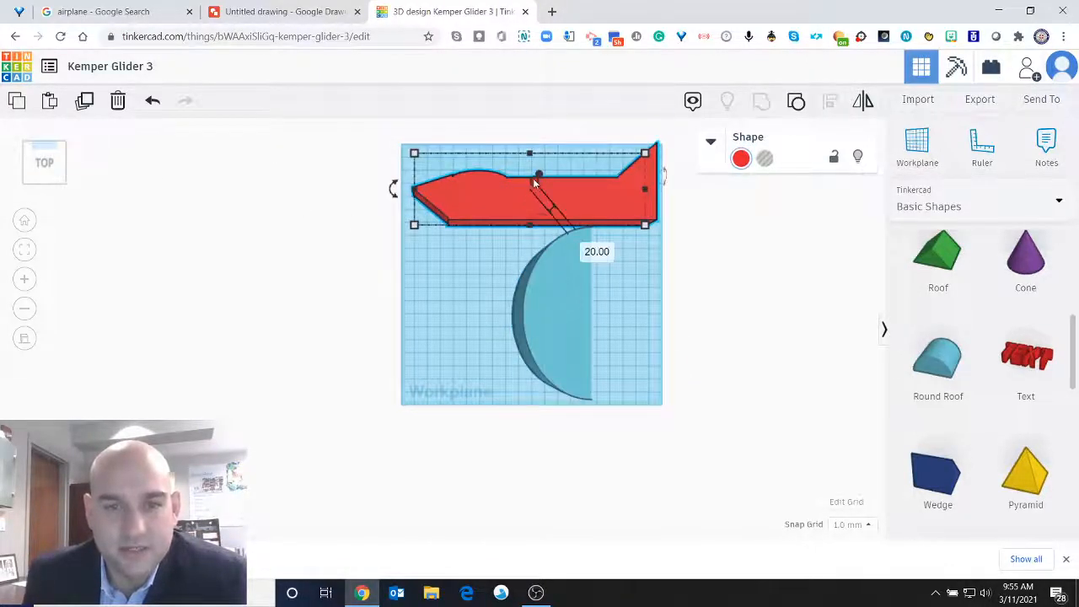
click(42, 168)
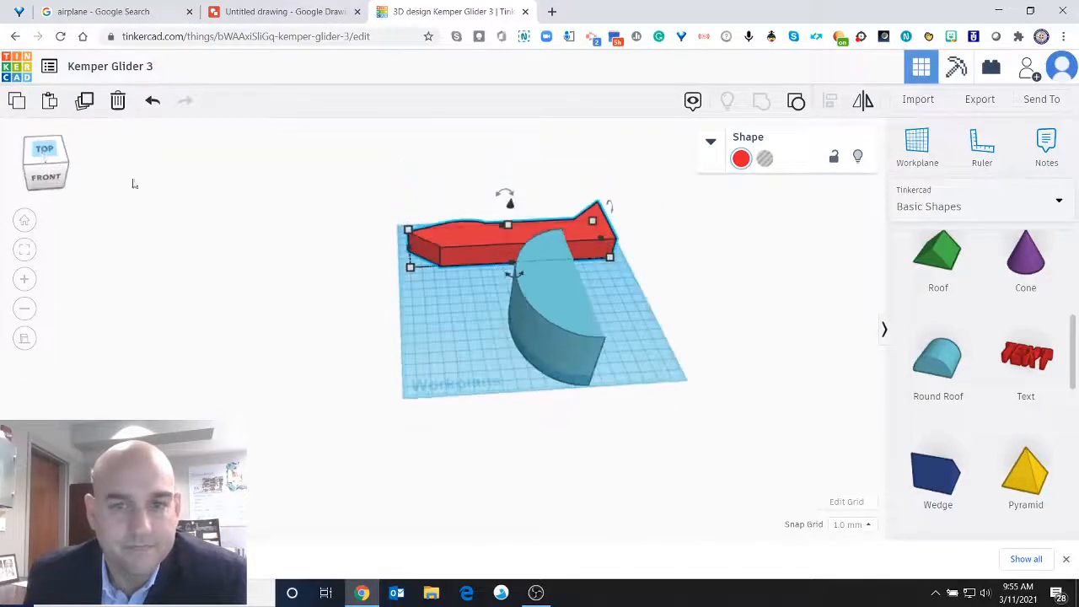
mouse_move(511, 210)
mouse_down()
mouse_move(511, 196)
mouse_move(509, 214)
mouse_up()
drag(506, 217, 506, 216)
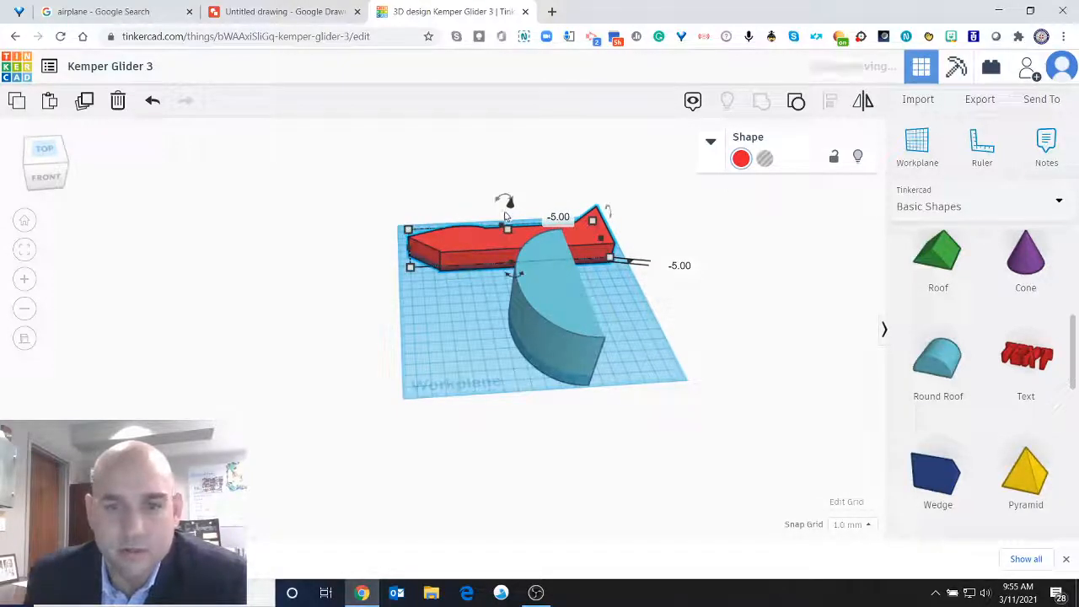
click(33, 153)
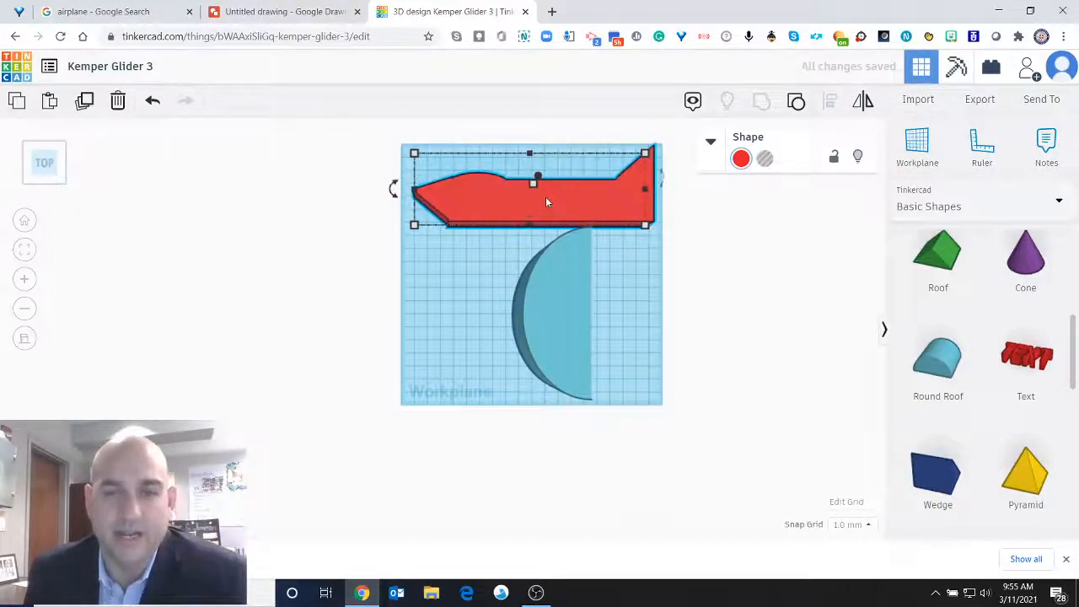
mouse_move(561, 289)
mouse_down()
mouse_move(511, 305)
mouse_move(477, 299)
mouse_move(553, 299)
mouse_up()
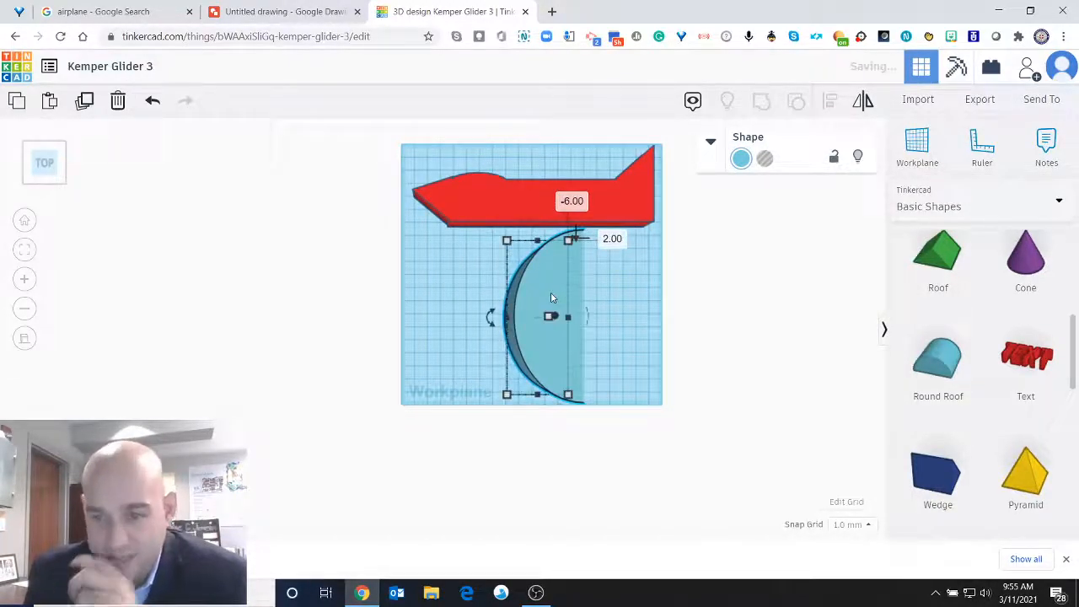
Add a Box hole over the fuselage and shape it into a long, narrow wing slot along the middle of the body.
scroll(993, 359, up, 5)
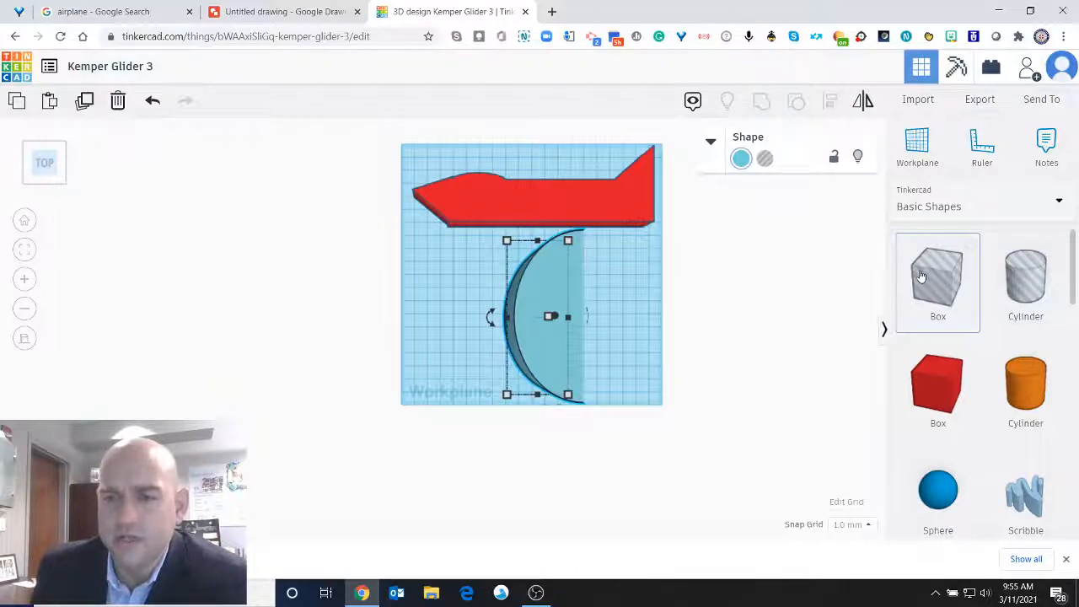
drag(910, 280, 596, 202)
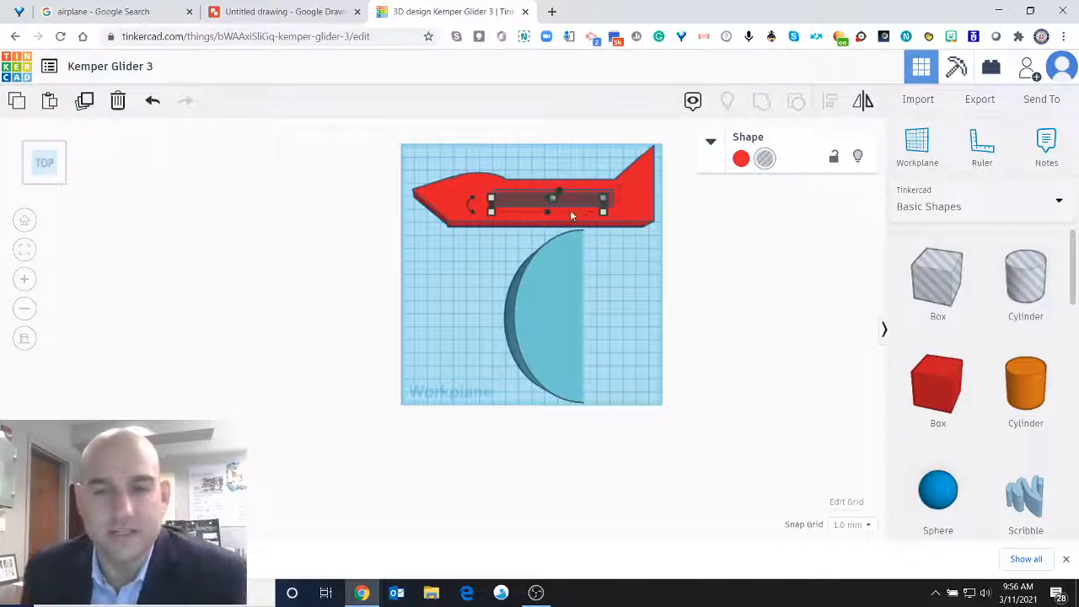
drag(578, 206, 579, 202)
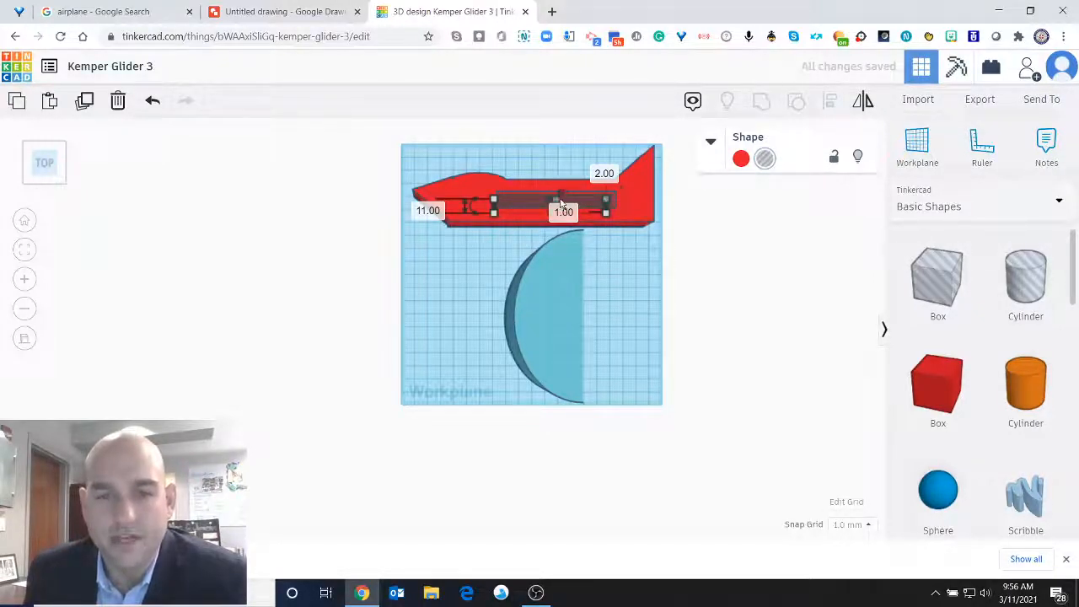
mouse_move(559, 197)
mouse_down()
mouse_move(628, 228)
mouse_move(557, 216)
mouse_up()
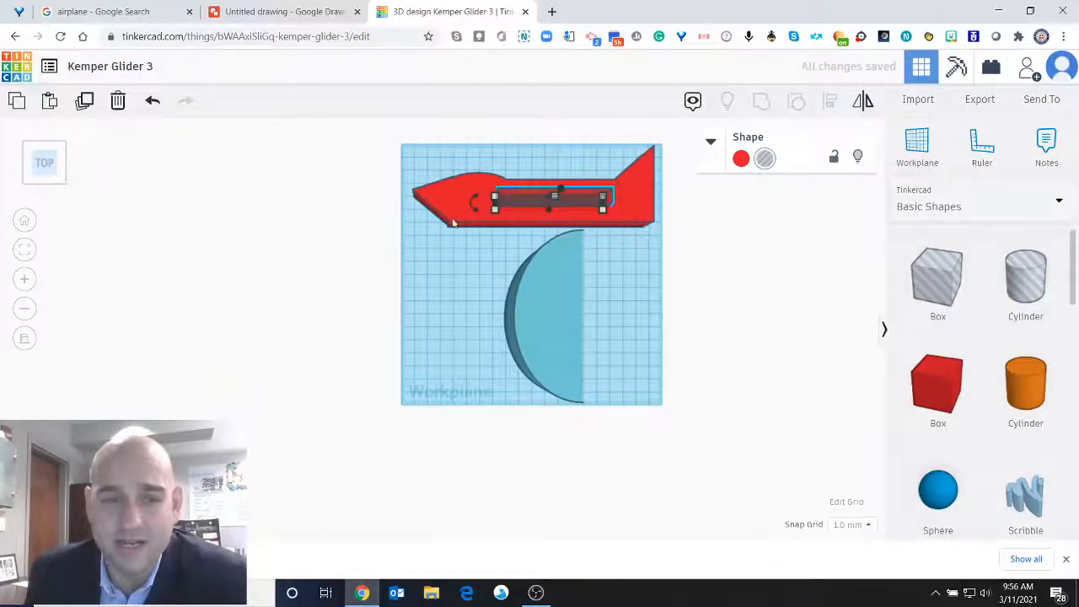
Raise the slot hole above the fuselage and lower it to 10 mm below the workplane so it cuts through the body.
click(54, 162)
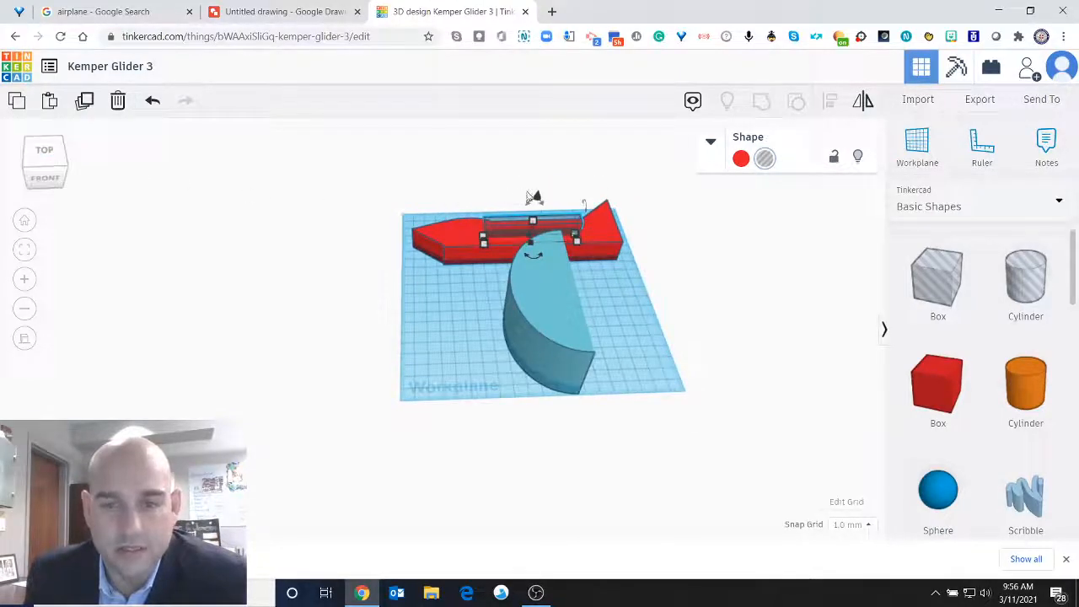
mouse_move(535, 198)
mouse_down()
mouse_move(544, 157)
mouse_move(536, 203)
mouse_move(543, 165)
mouse_move(544, 186)
mouse_up()
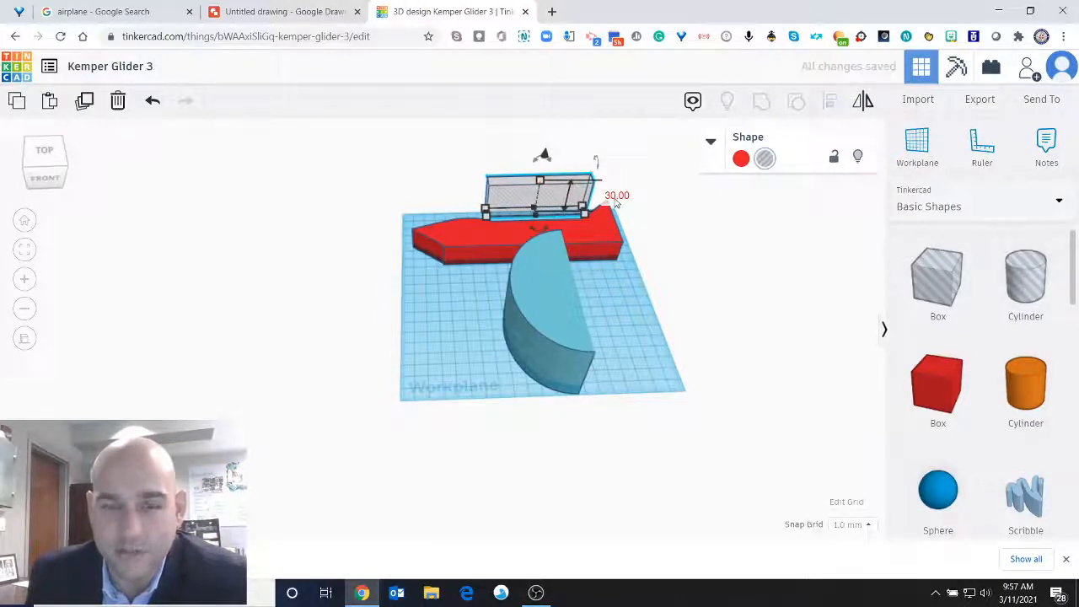
drag(544, 158, 536, 211)
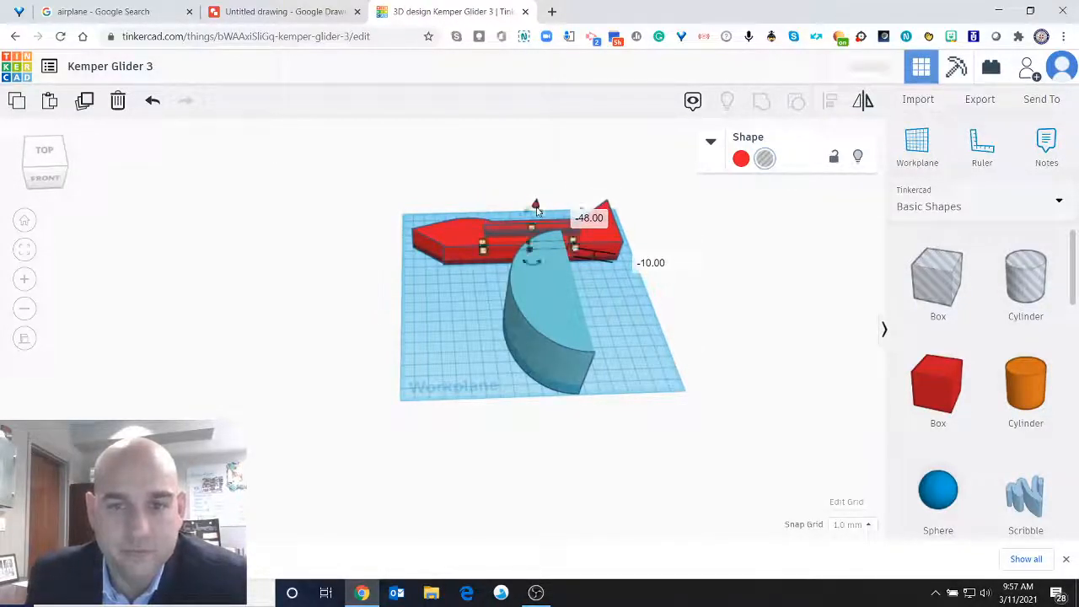
click(46, 154)
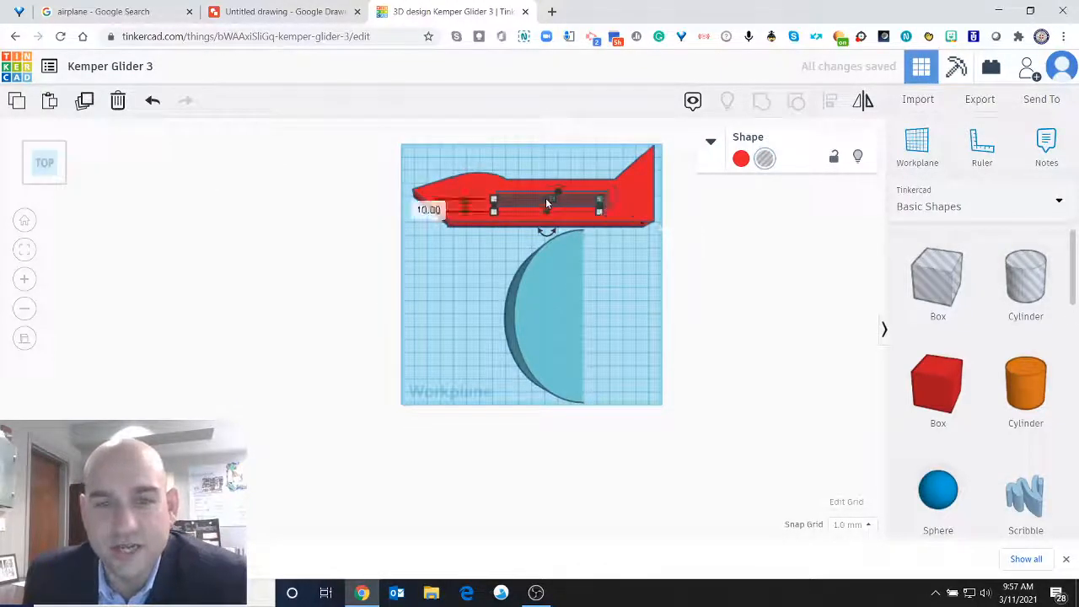
Compare the perspective and orthographic top views of the glider parts, ending in the flat orthographic view.
click(23, 339)
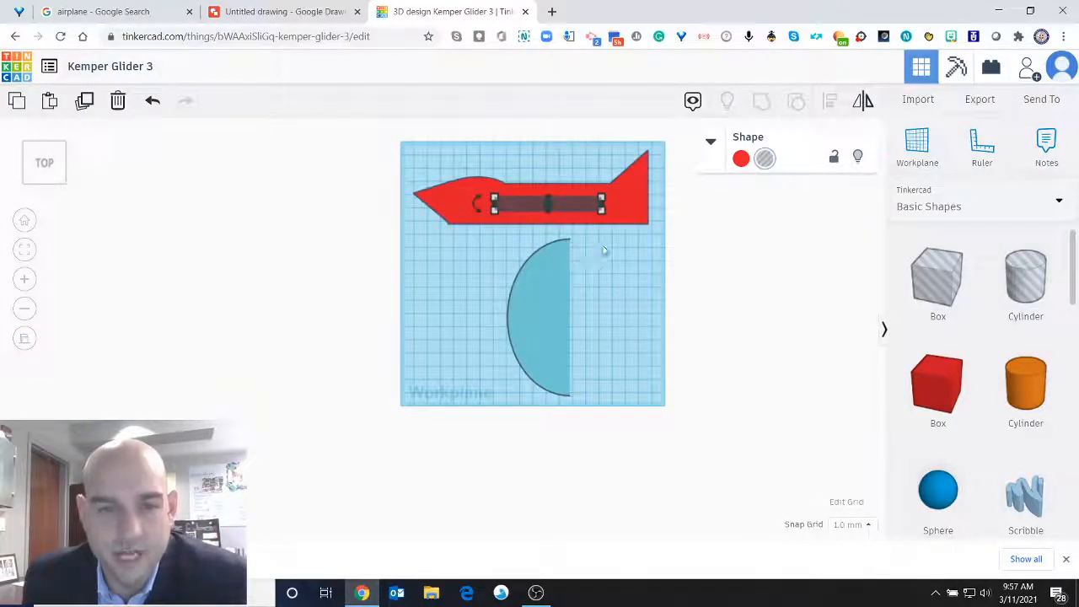
click(25, 338)
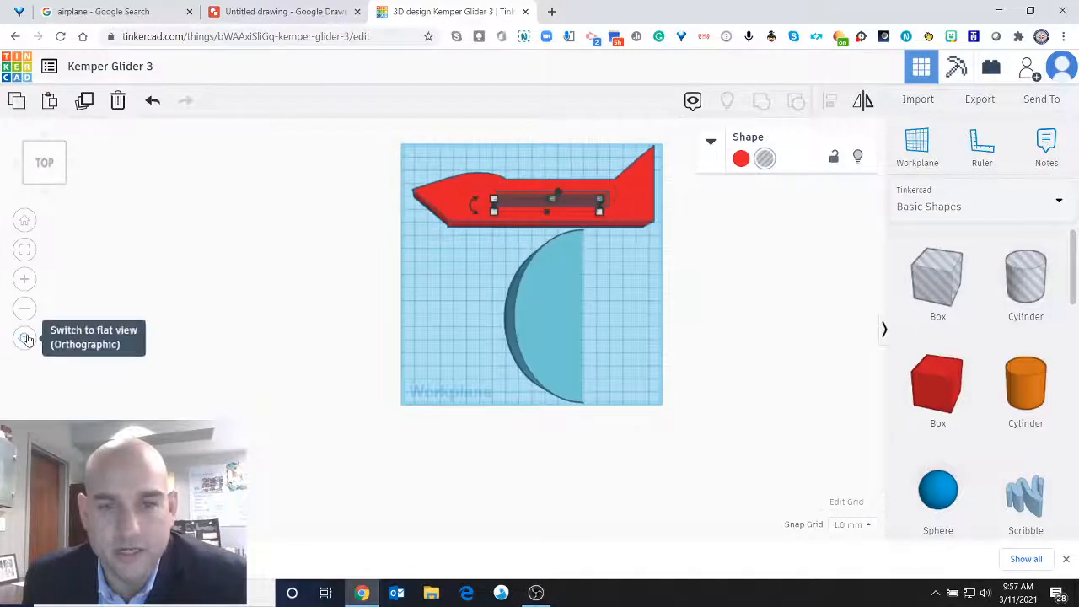
click(27, 339)
click(26, 338)
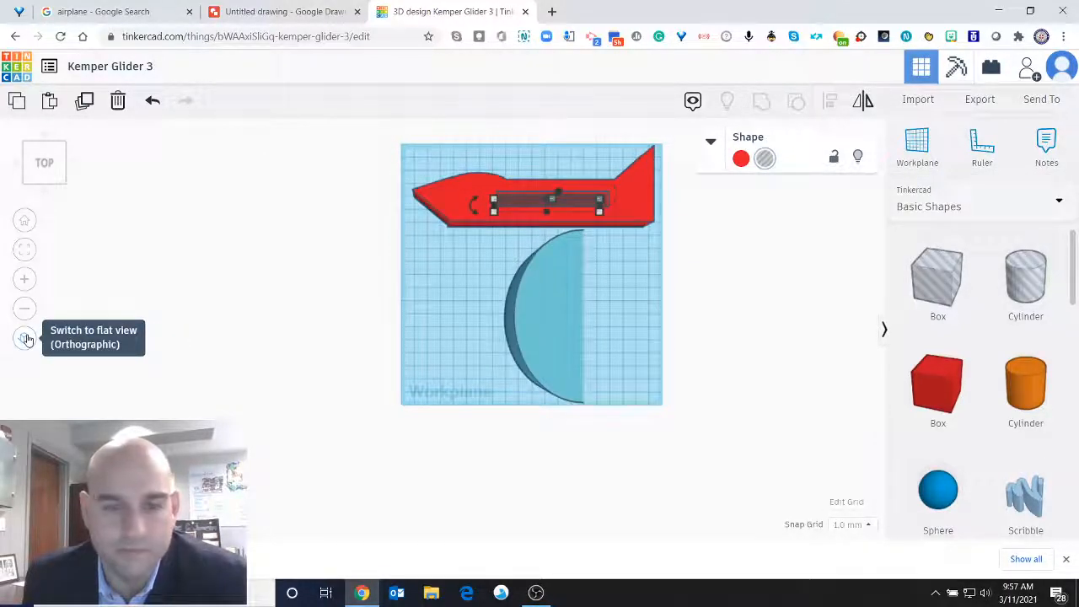
click(27, 339)
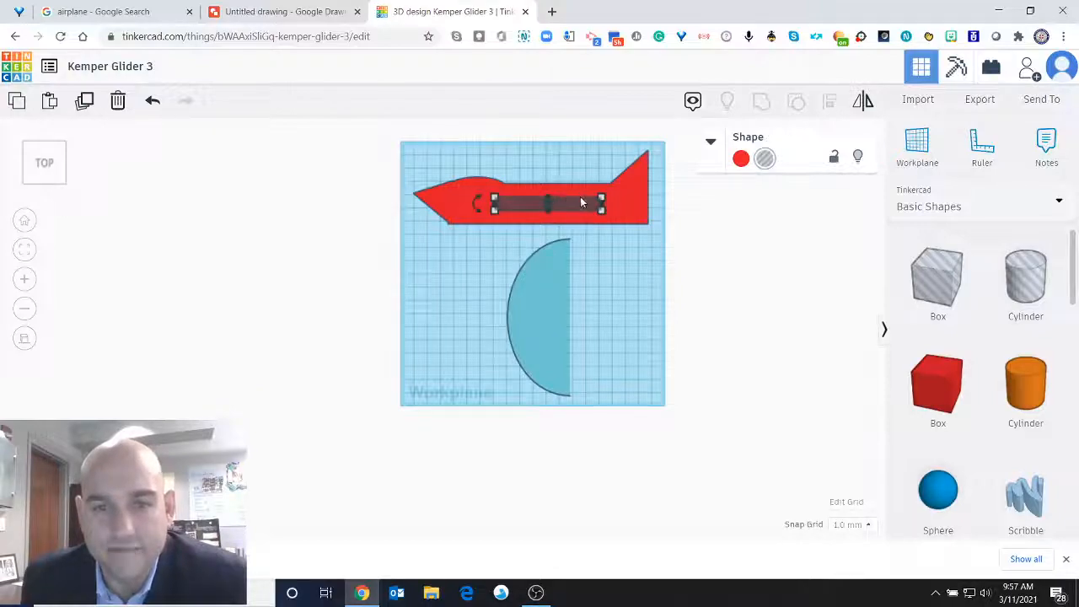
Place the half-round wing over the fuselage slot, widen it from its curved edge to its flat edge, and move it back clear of the fuselage.
drag(549, 277, 552, 177)
drag(570, 217, 594, 222)
drag(579, 173, 569, 257)
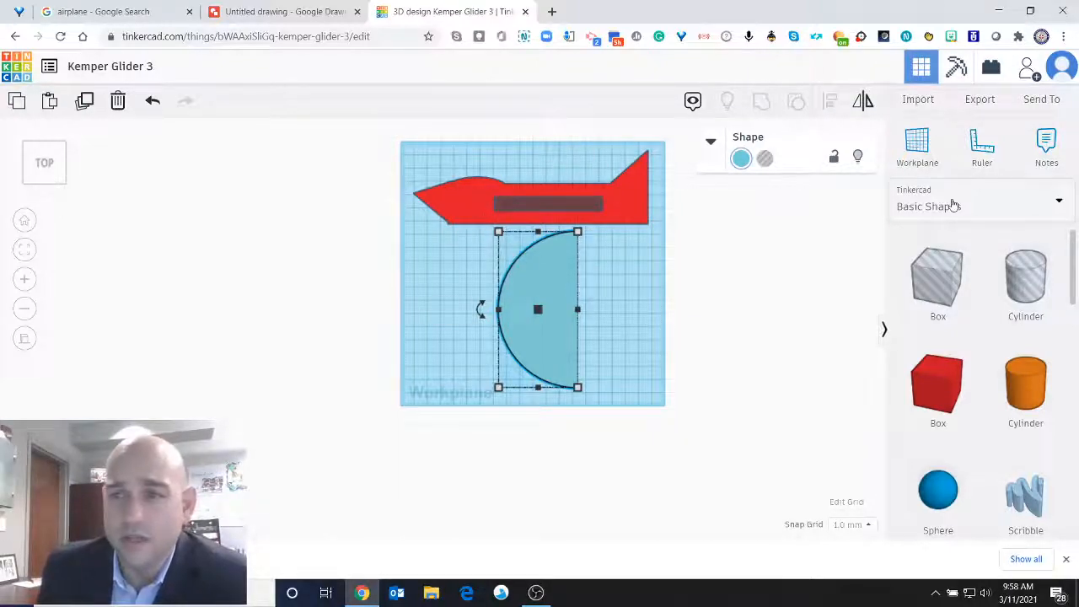
Export only the selected half-round wing as an SVG for laser cutting and close the export dialog.
click(984, 99)
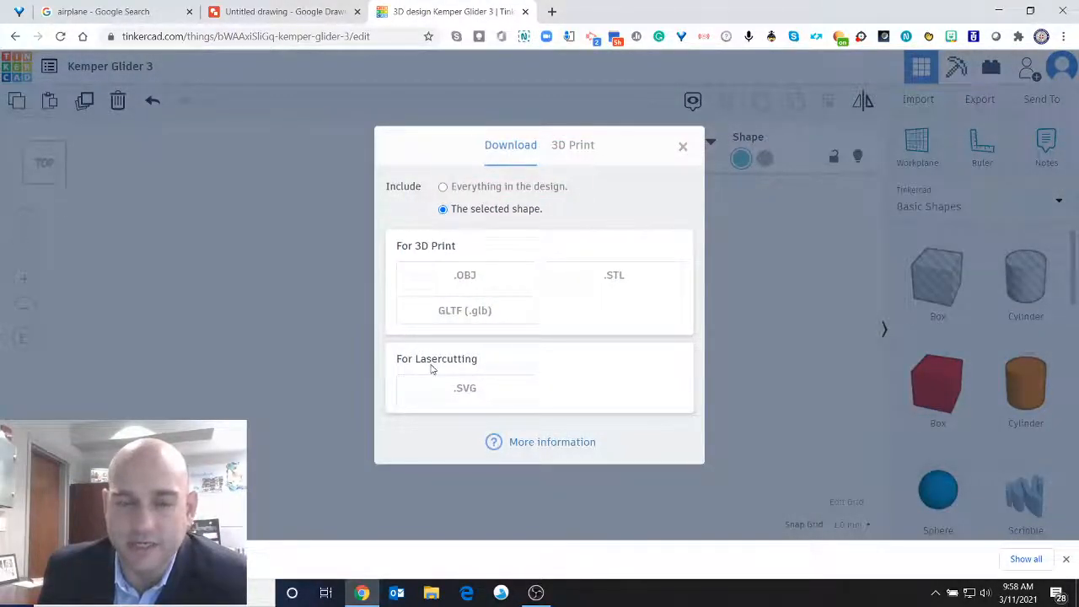
click(466, 389)
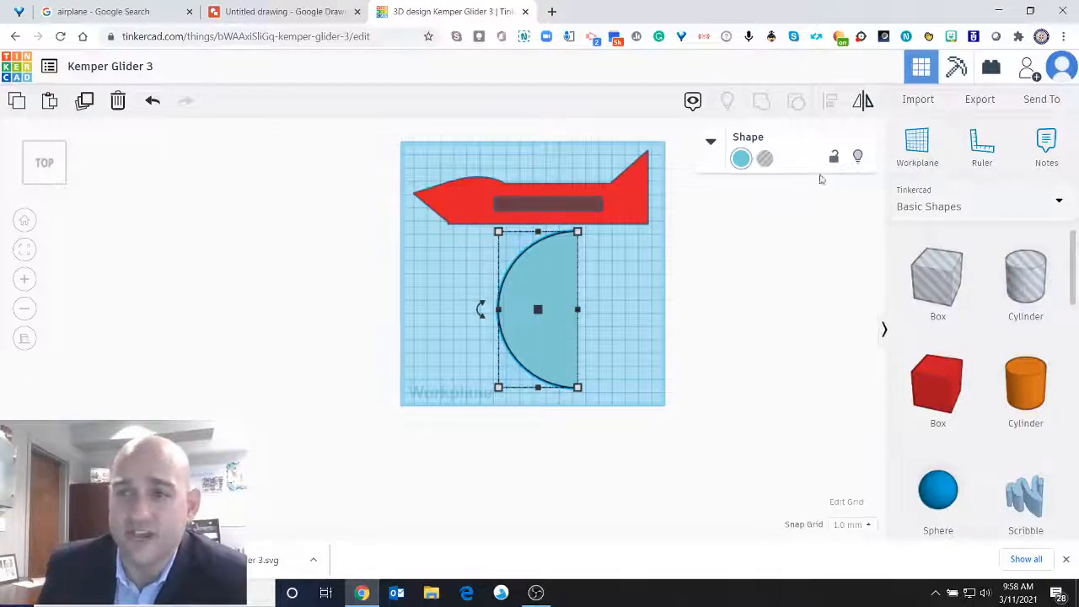
click(978, 100)
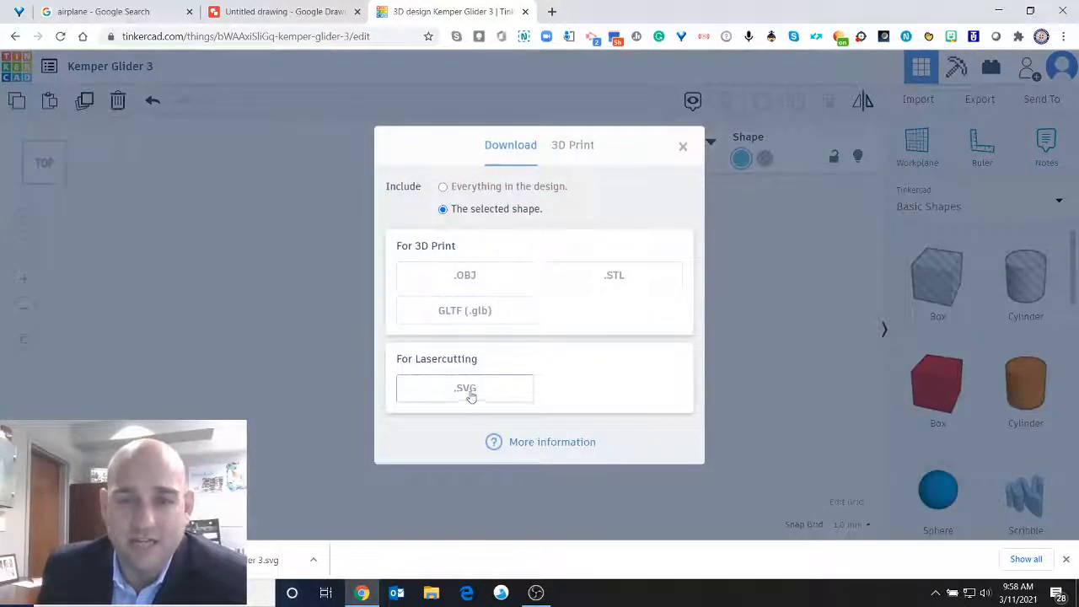
click(683, 147)
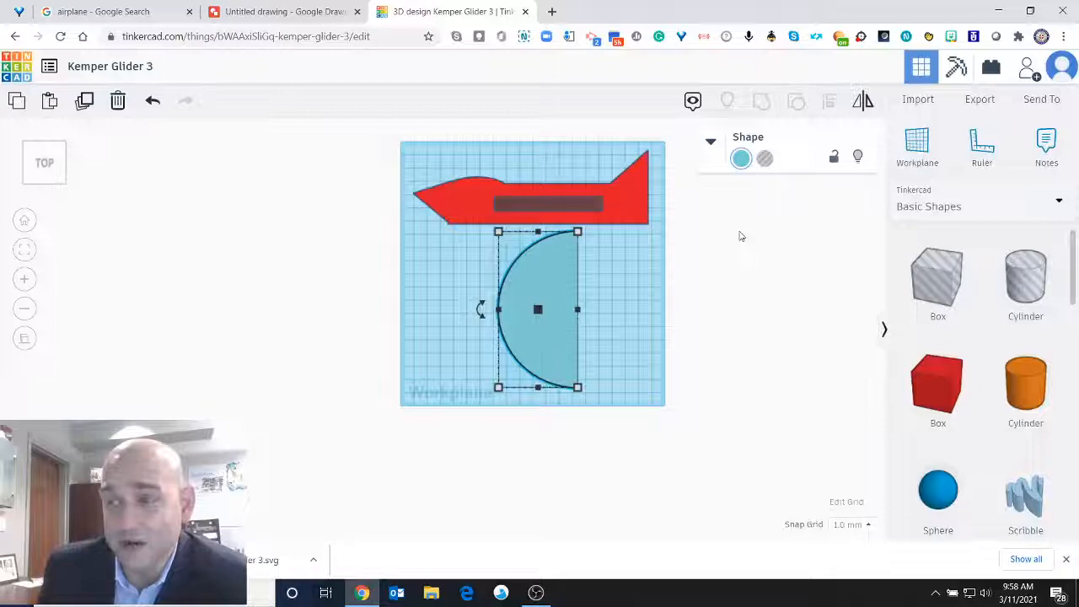